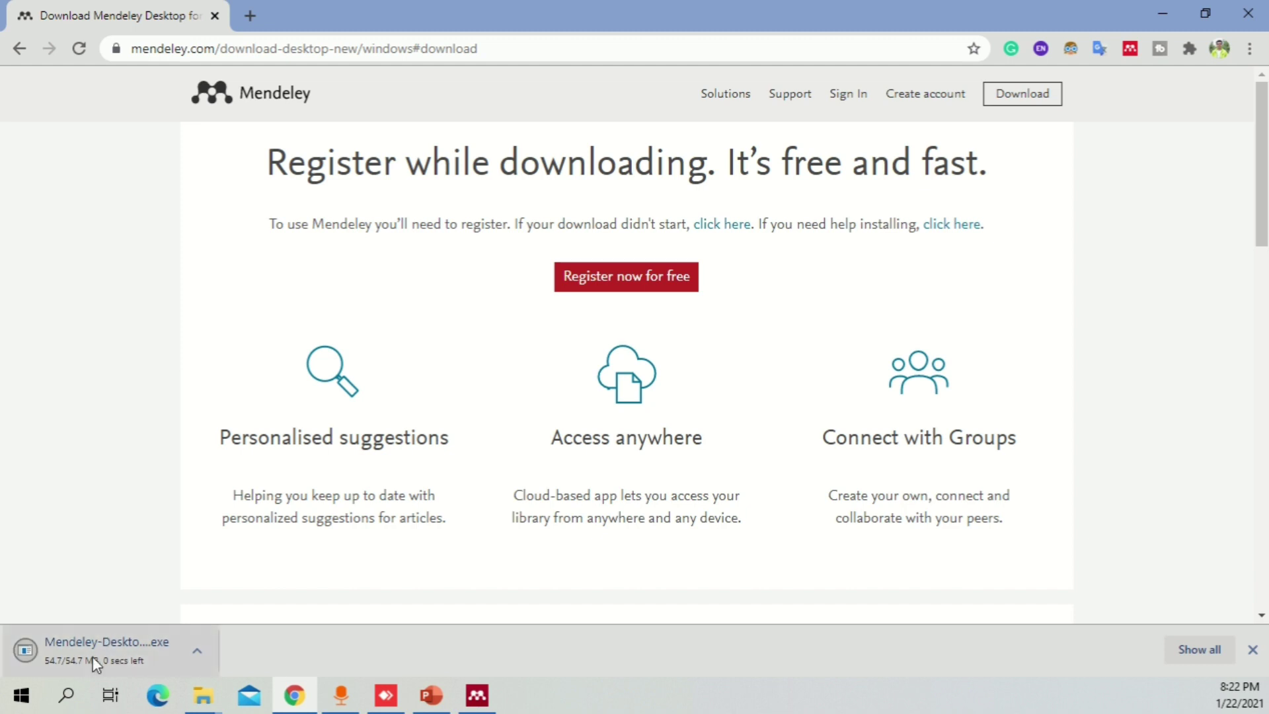
- Run the Mendeley Desktop installer through the license and folder pages, then cancel and quit setup
{"action": "left_click", "coordinate": [167, 649]}
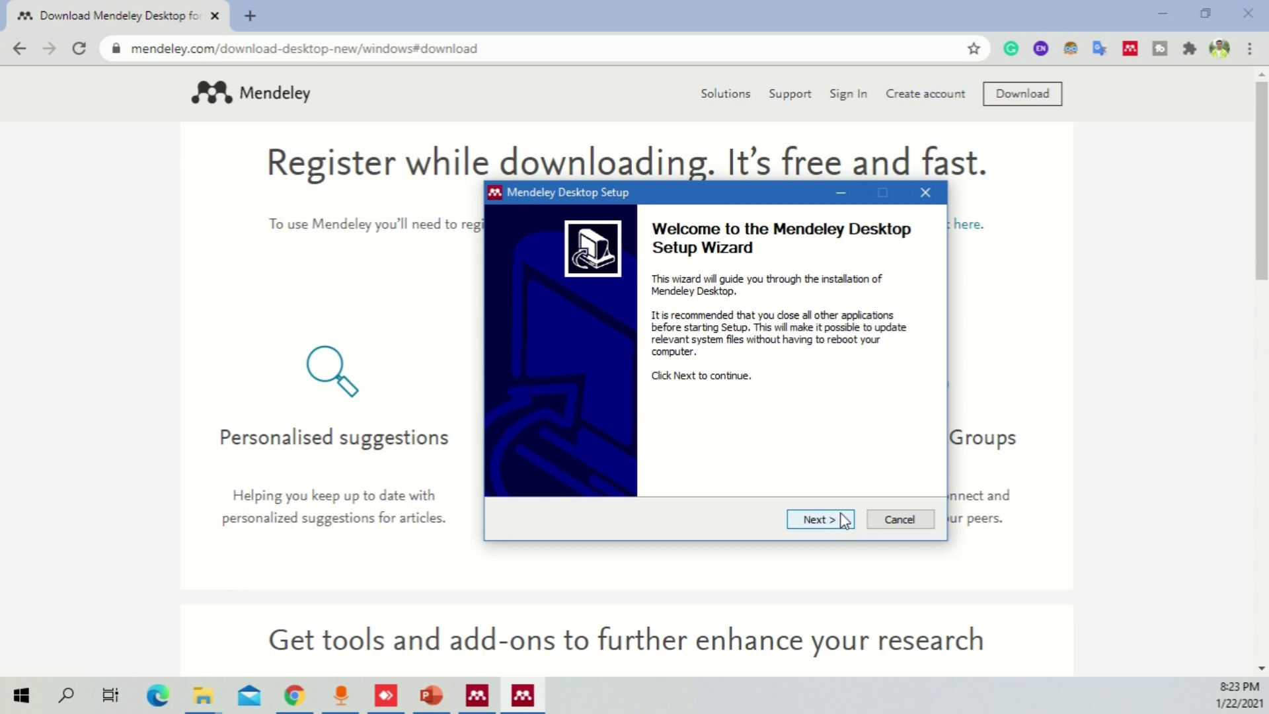
{"action": "left_click", "coordinate": [820, 519]}
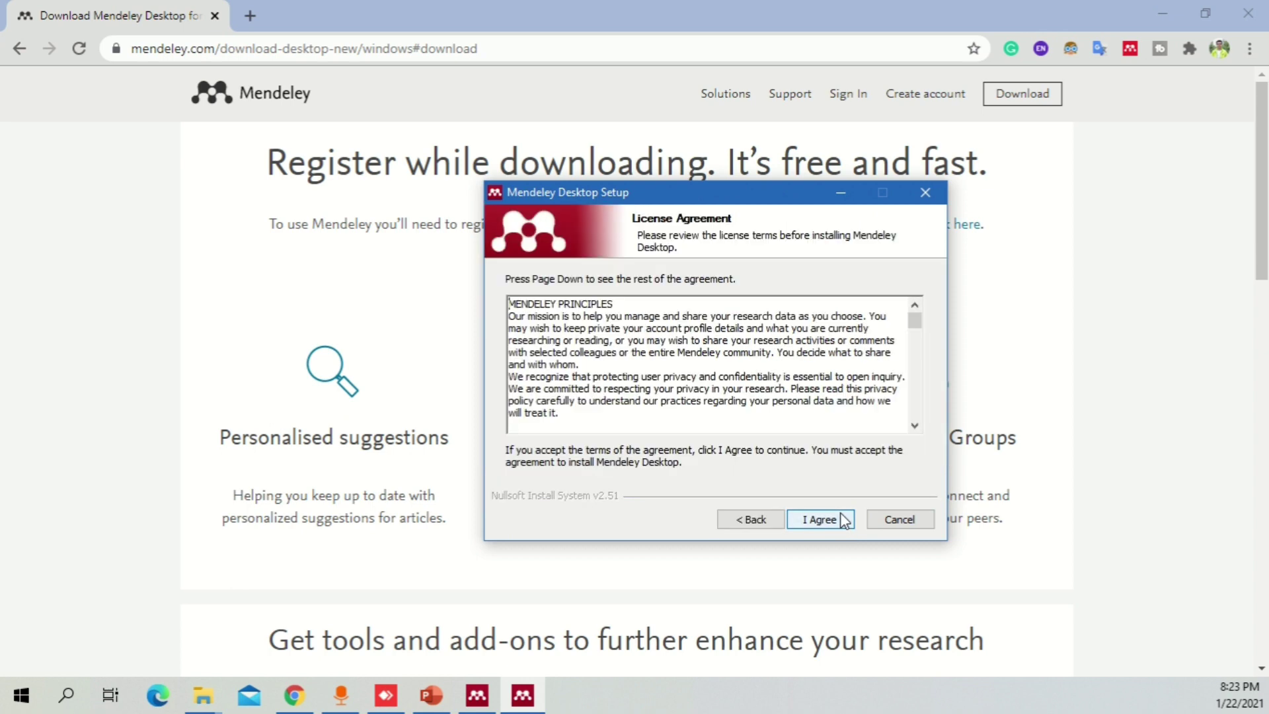
{"action": "left_click", "coordinate": [820, 519]}
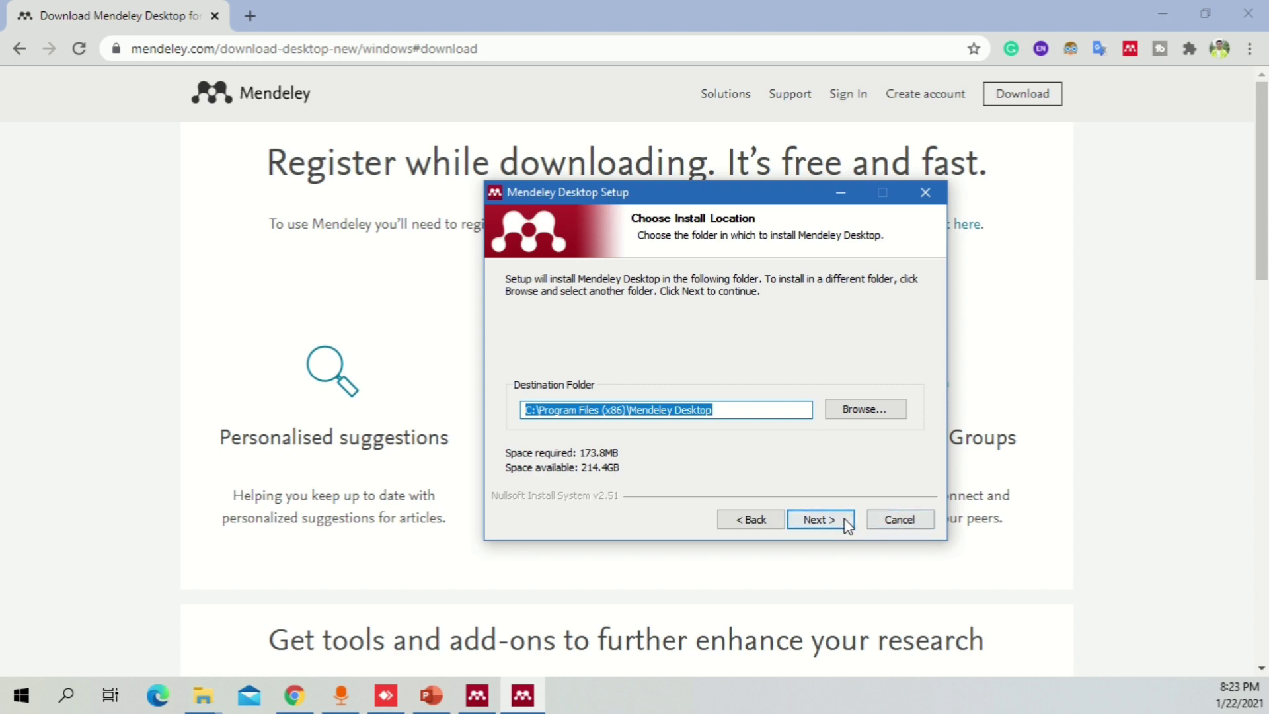
{"action": "left_click", "coordinate": [845, 519]}
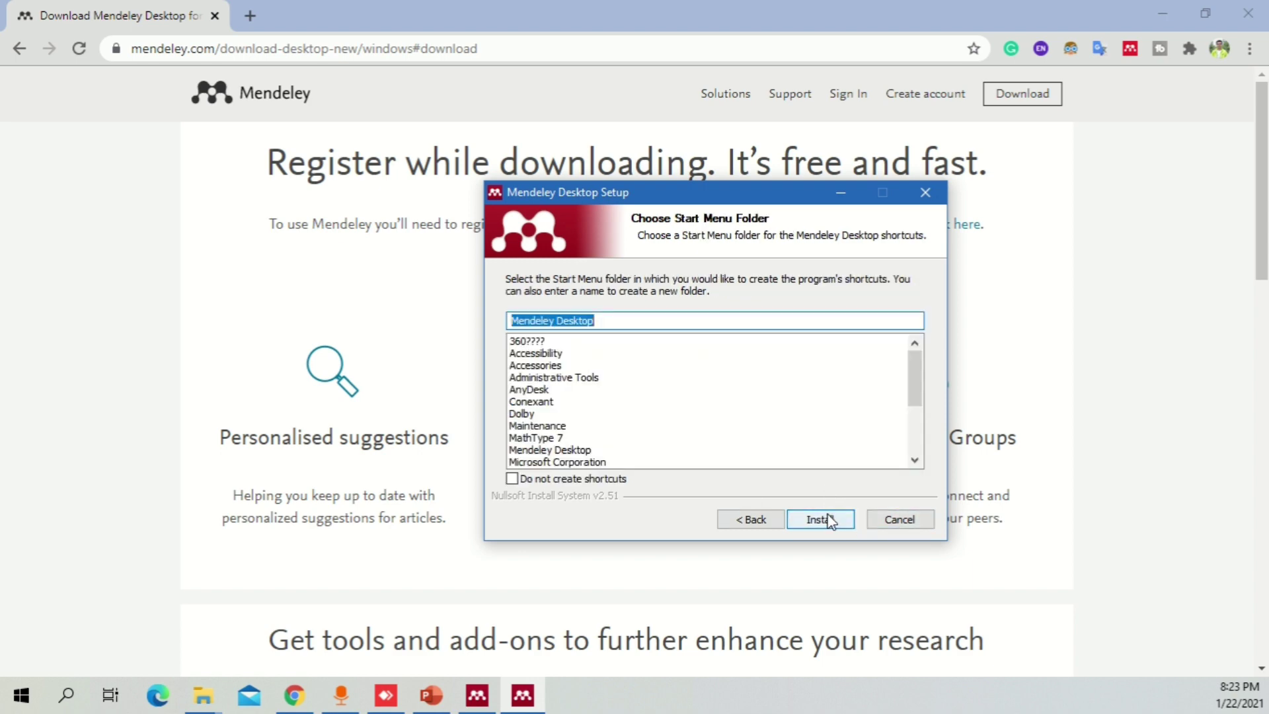
{"action": "left_click", "coordinate": [923, 520]}
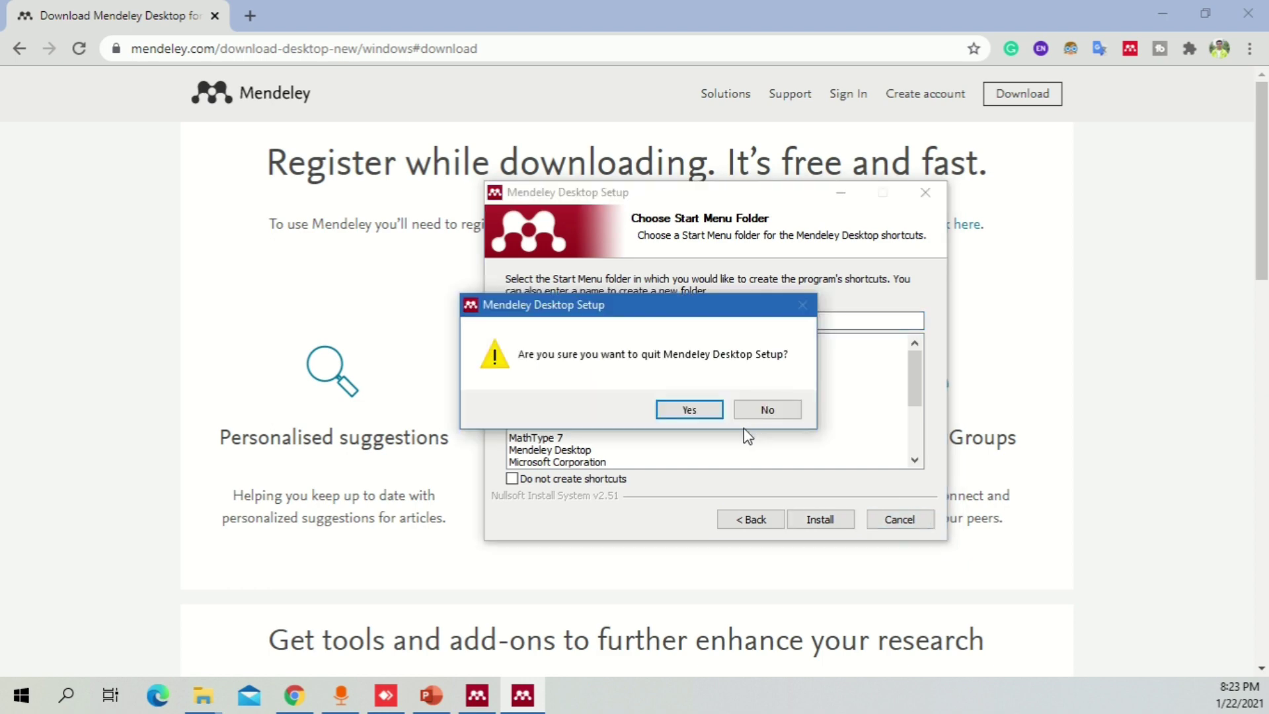
{"action": "left_click", "coordinate": [695, 406]}
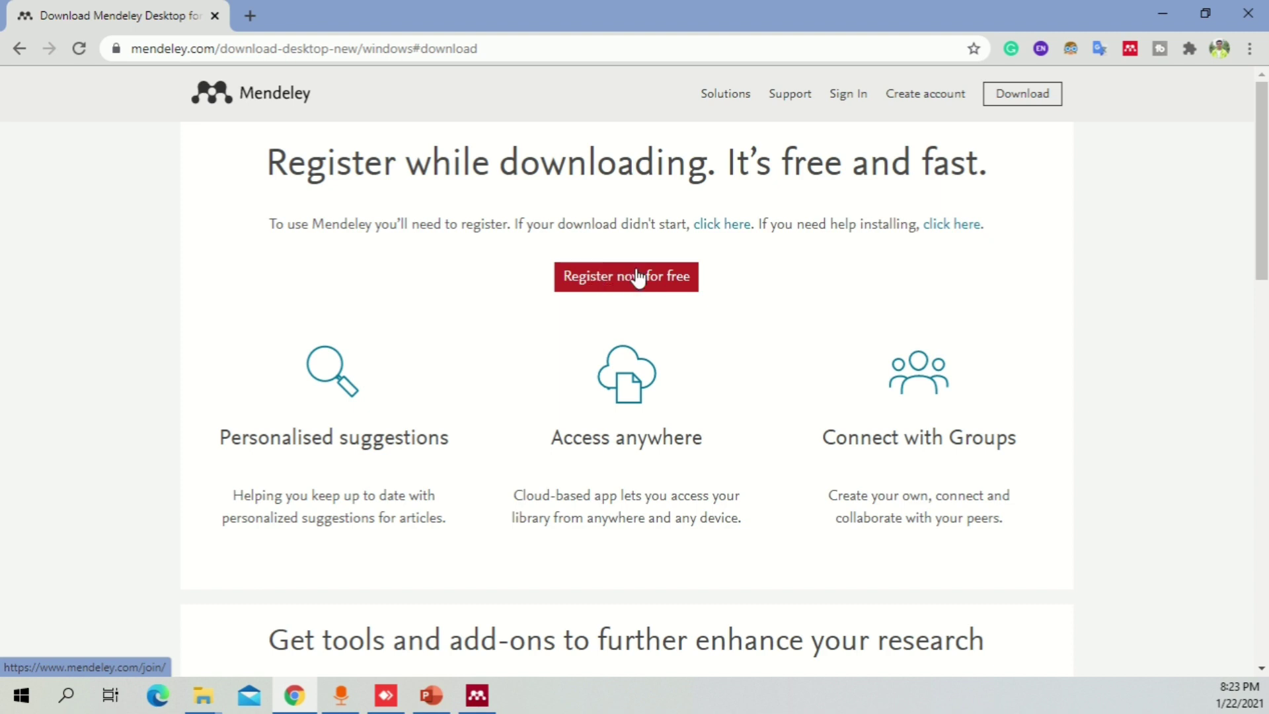
- Start a free Elsevier registration and submit the account e-mail address
{"action": "left_click", "coordinate": [638, 277]}
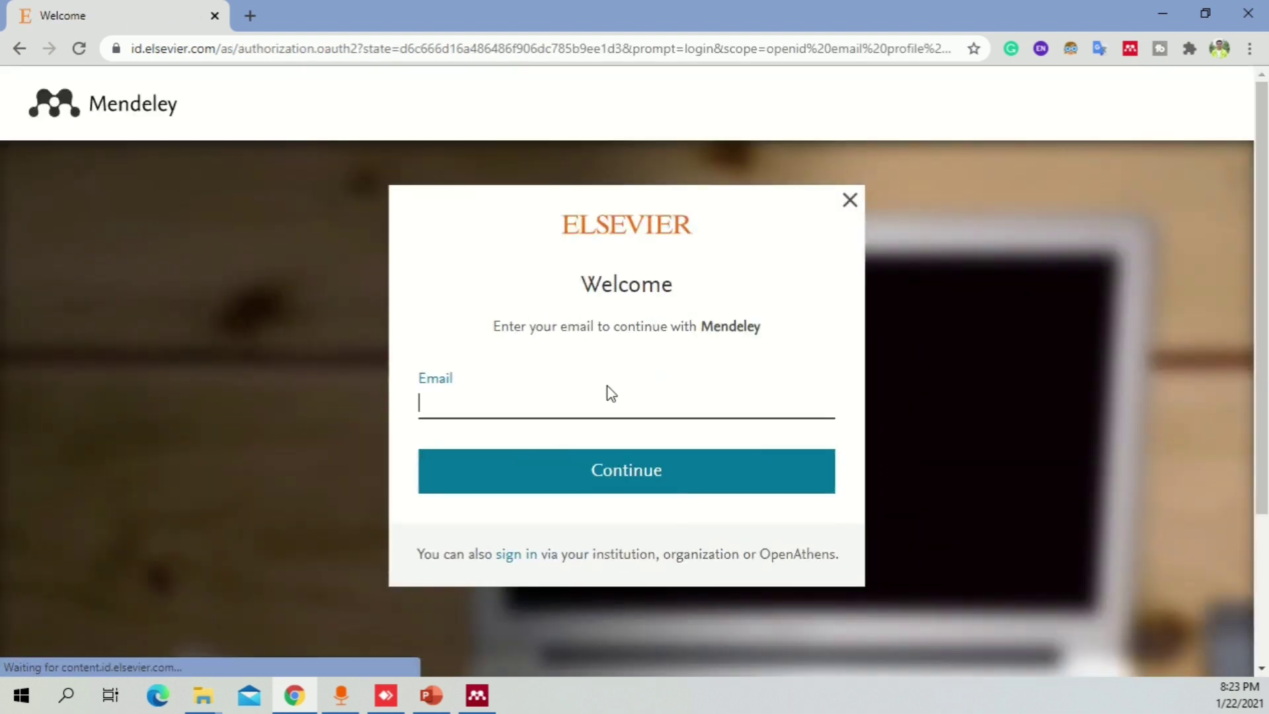
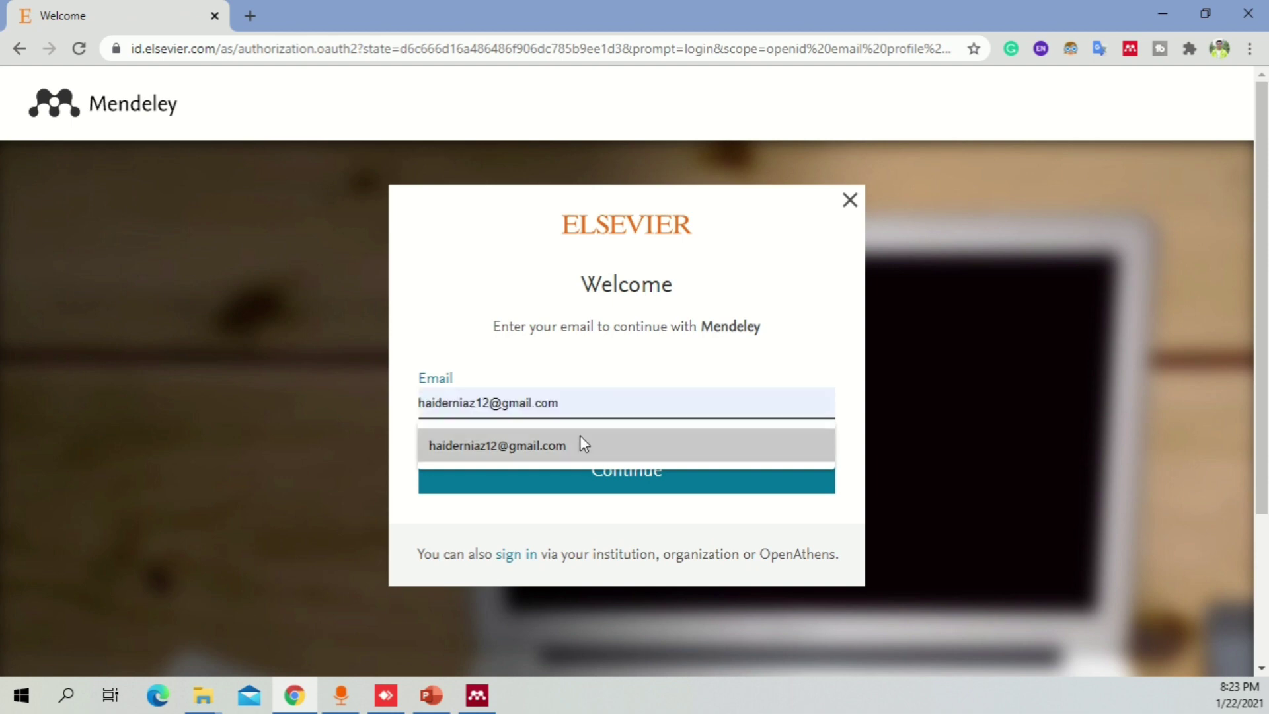
{"action": "left_click", "coordinate": [580, 438]}
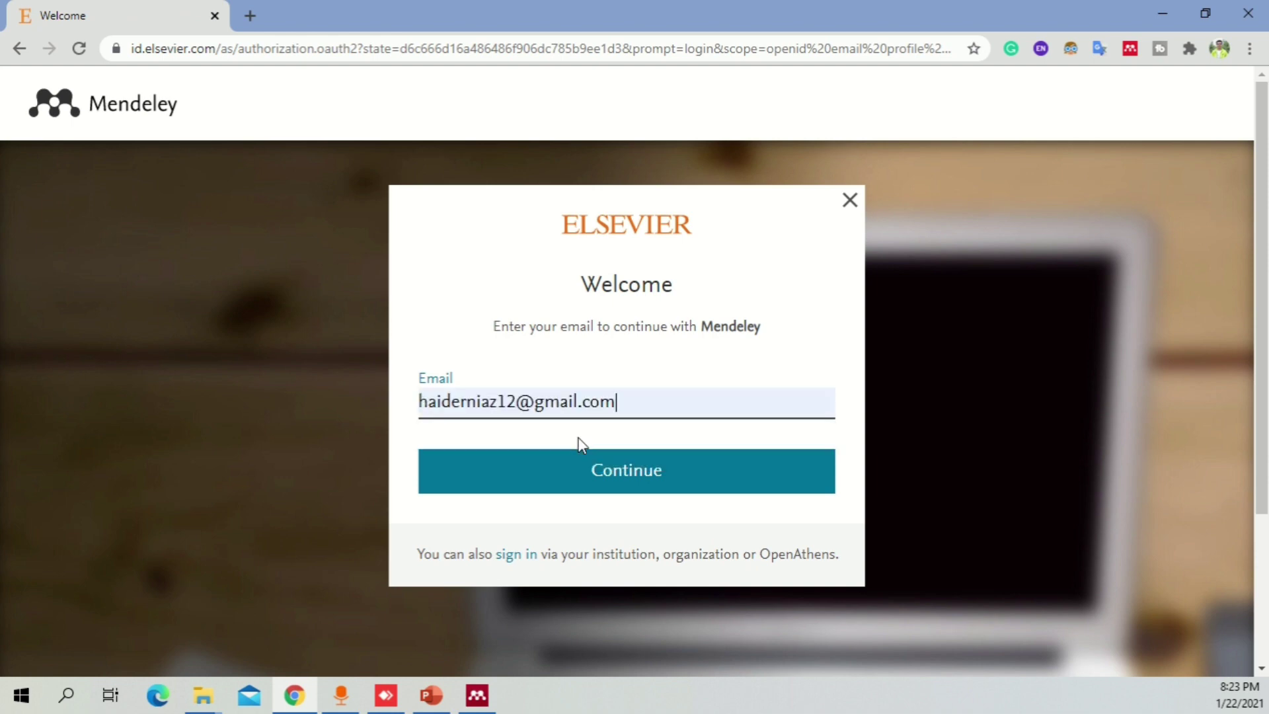
{"action": "left_click", "coordinate": [603, 471]}
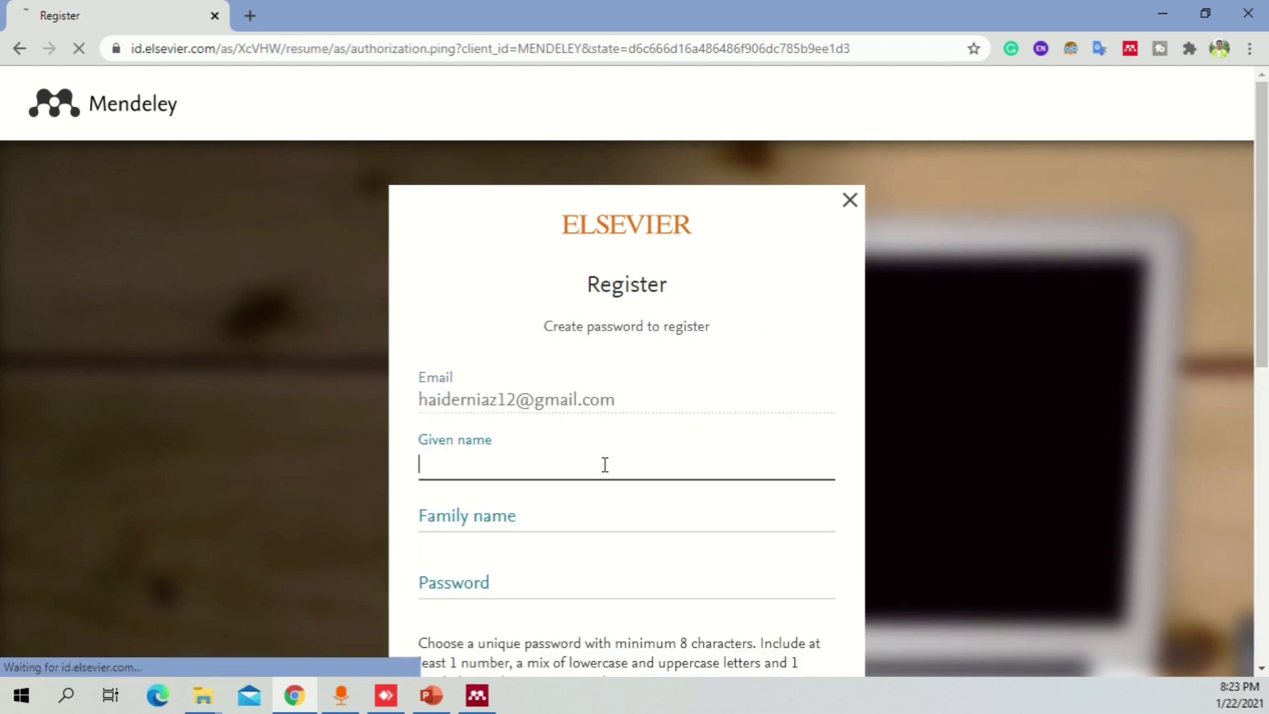
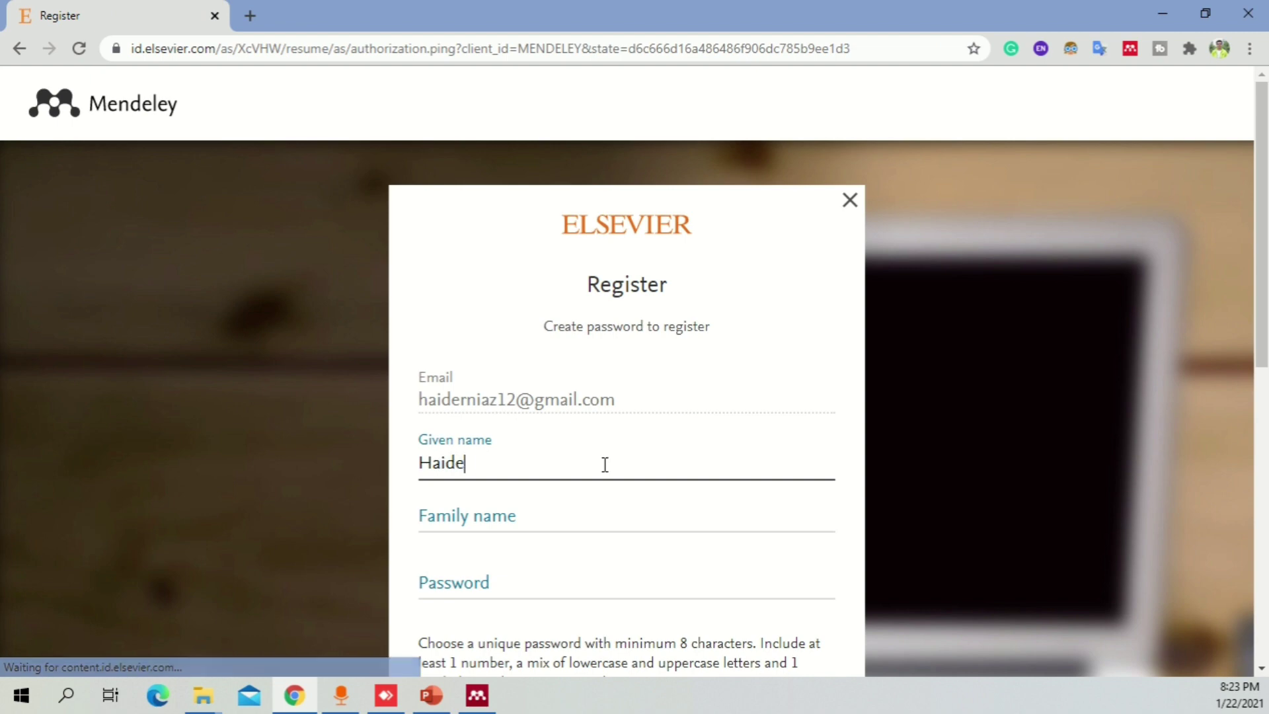
- Enter the account holder's given name and family name
{"action": "key", "text": "Tab"}
{"action": "key", "text": "Tab"}
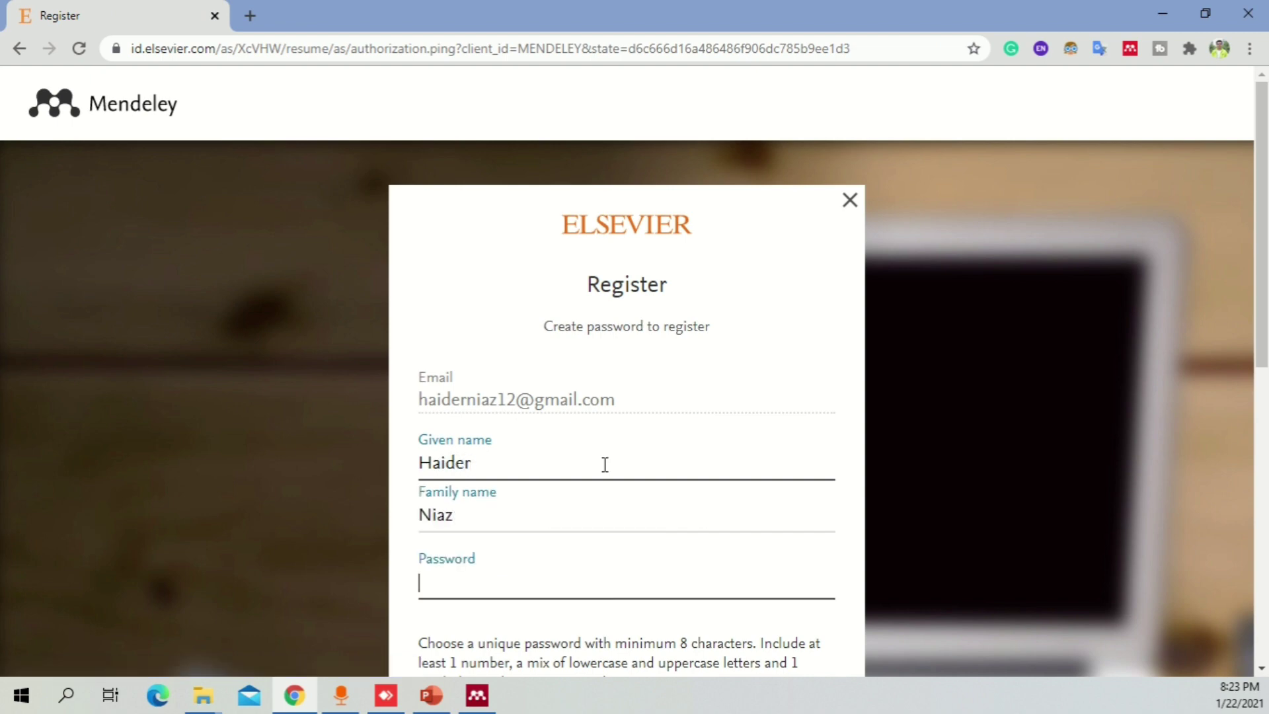
- Enter a password rated STRONG and create the Elsevier account
{"action": "scroll", "coordinate": [666, 427], "scroll_direction": "down", "scroll_amount": 4}
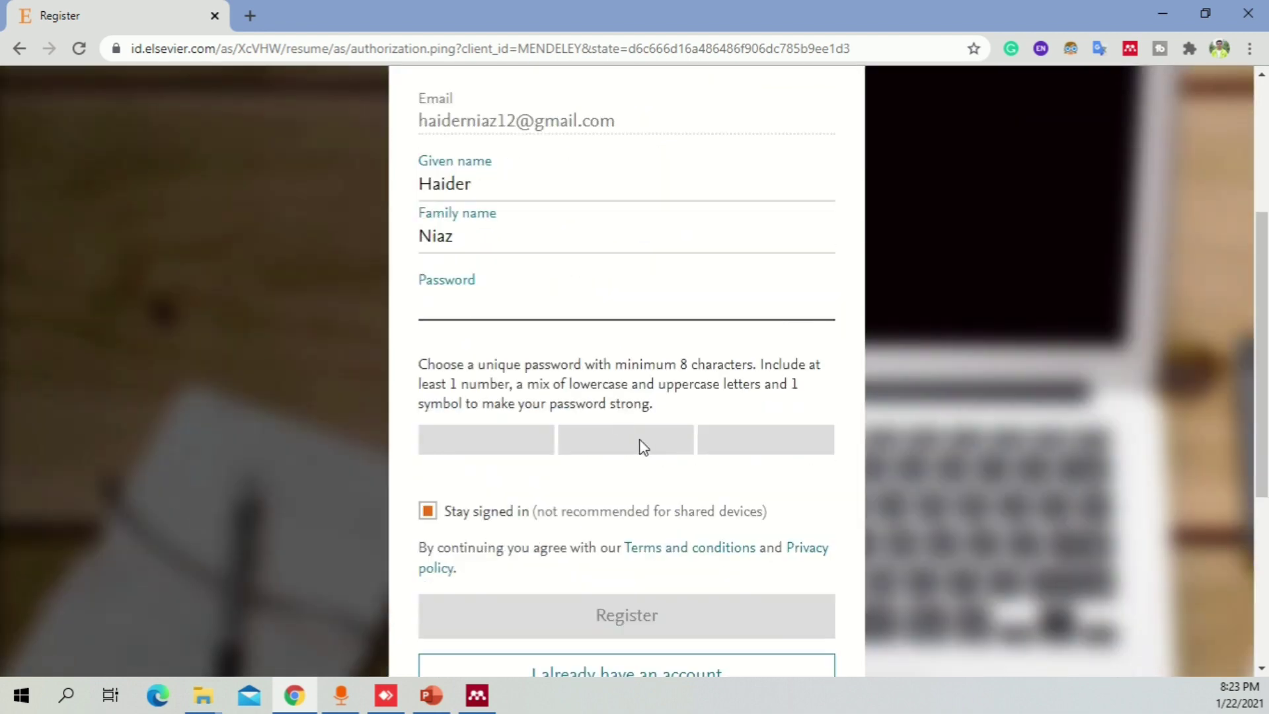
{"action": "type", "text": "••••"}
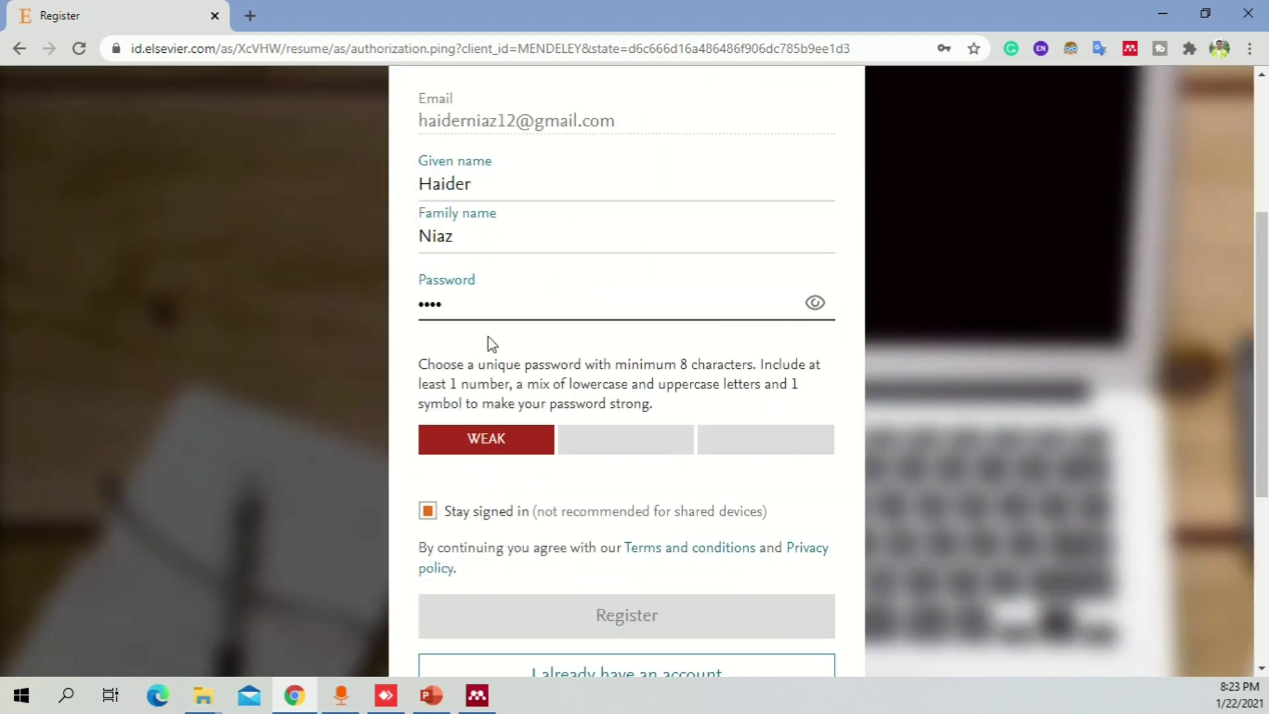
{"action": "left_click_drag", "start_coordinate": [473, 305], "coordinate": [396, 310]}
{"action": "type", "text": "••••"}
{"action": "key", "text": "BackSpace"}
{"action": "key", "text": "BackSpace"}
{"action": "key", "text": "BackSpace"}
{"action": "key", "text": "BackSpace"}
{"action": "type", "text": "••••••••••••"}
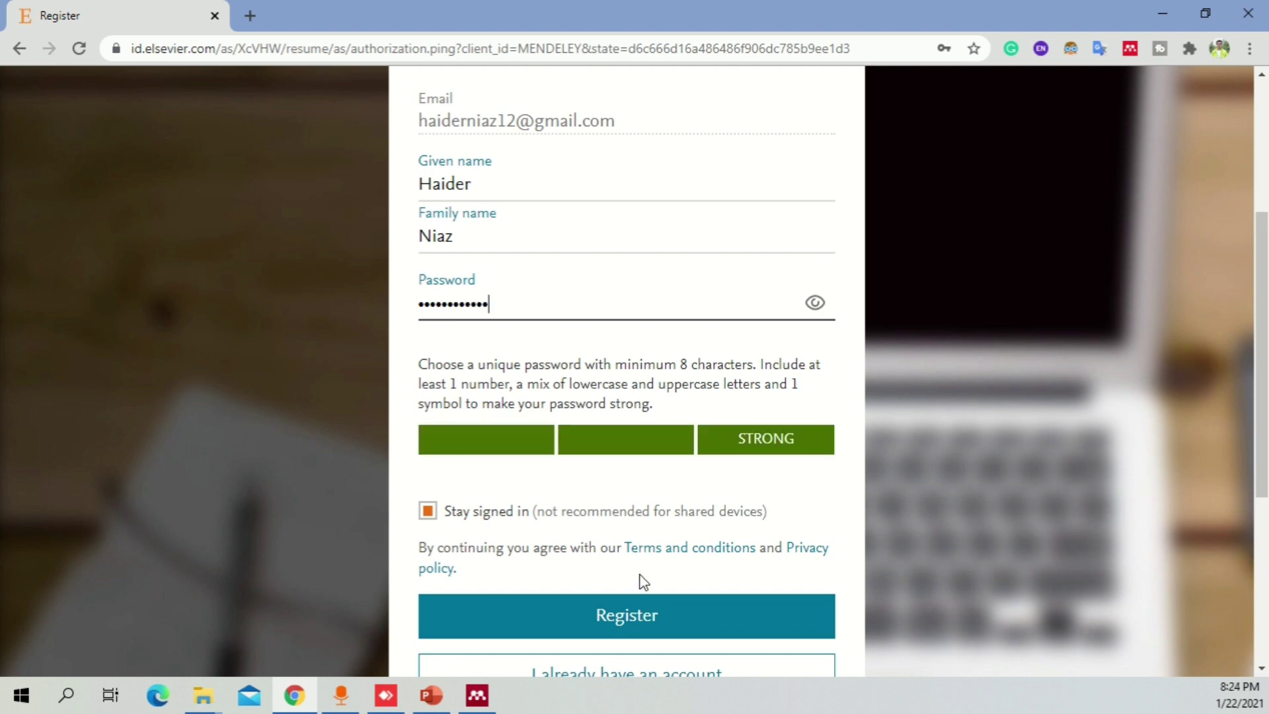
{"action": "left_click", "coordinate": [668, 618]}
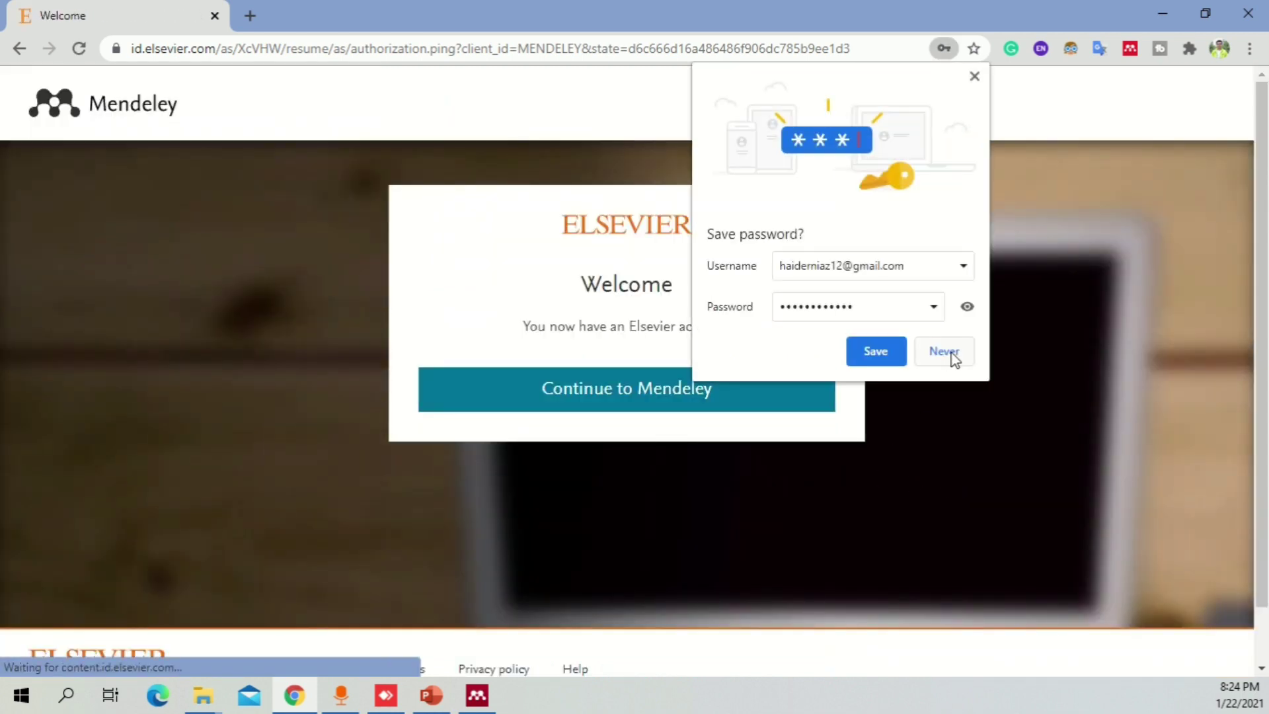
- Decline Chrome's password saving, continue to Mendeley, and maximize the Mendeley Desktop window
{"action": "left_click", "coordinate": [952, 356]}
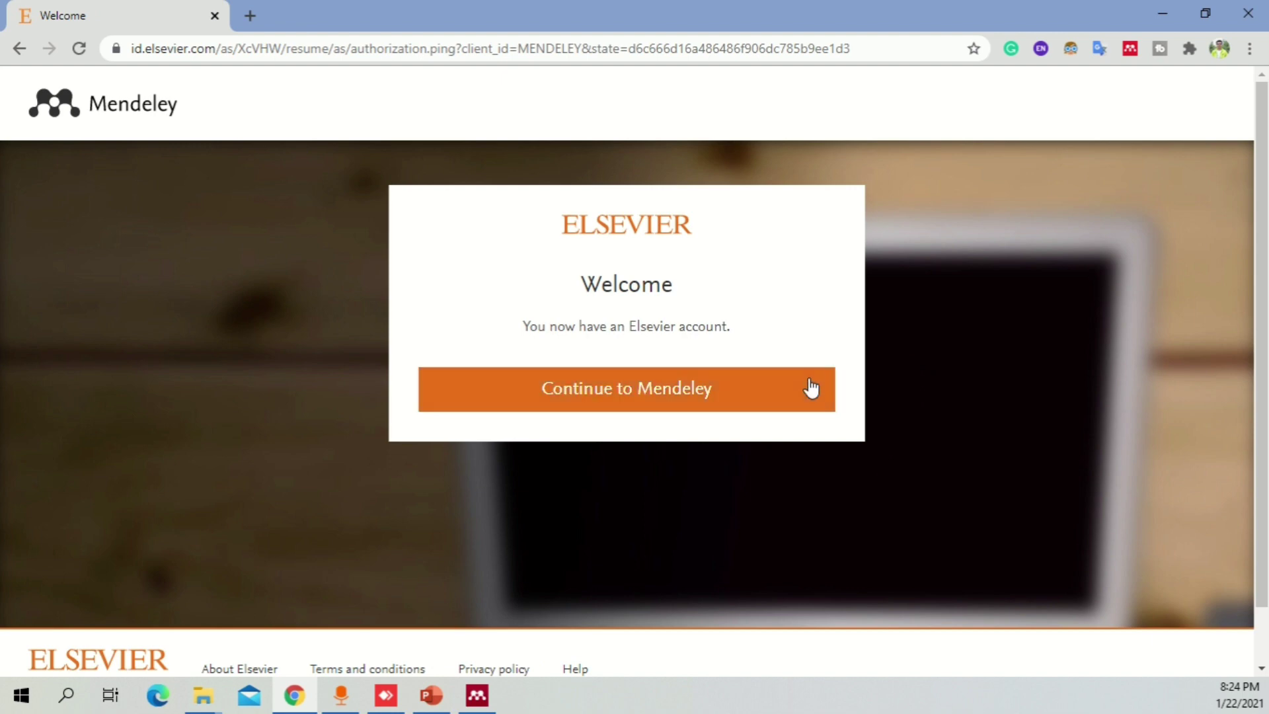
{"action": "left_click", "coordinate": [757, 392]}
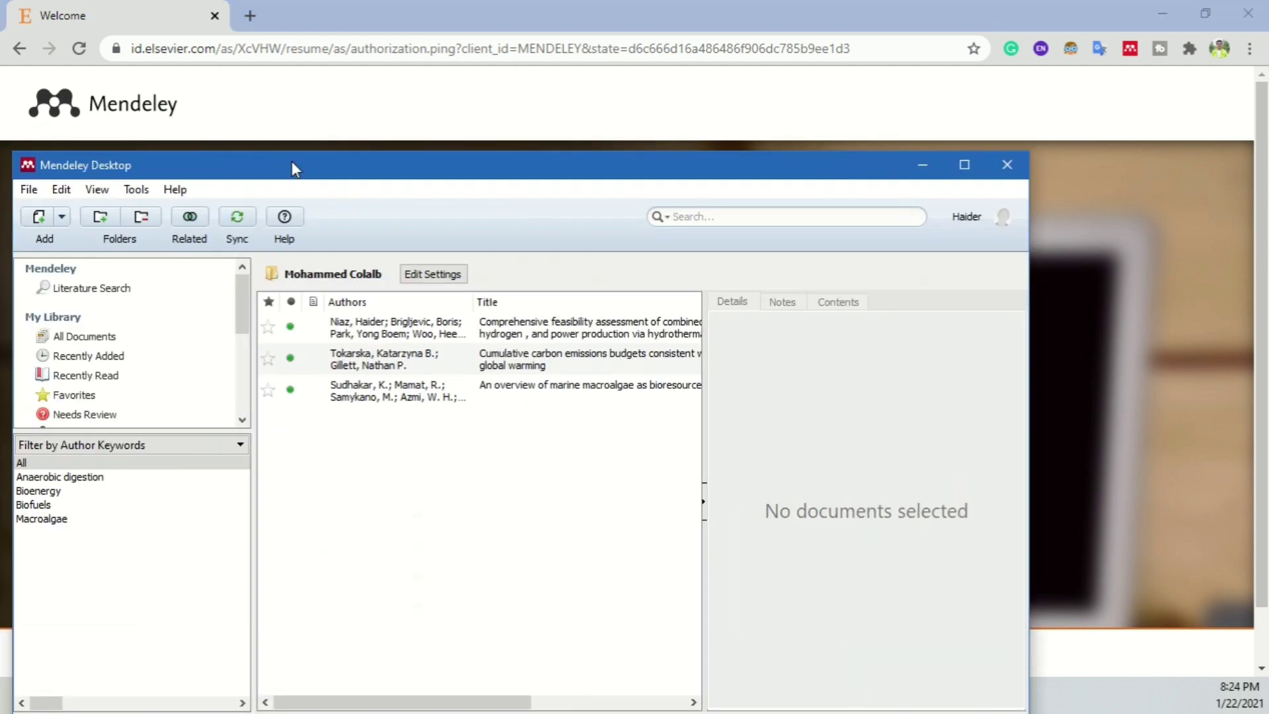
{"action": "left_click_drag", "start_coordinate": [292, 165], "coordinate": [405, 165]}
{"action": "double_click", "coordinate": [405, 165]}
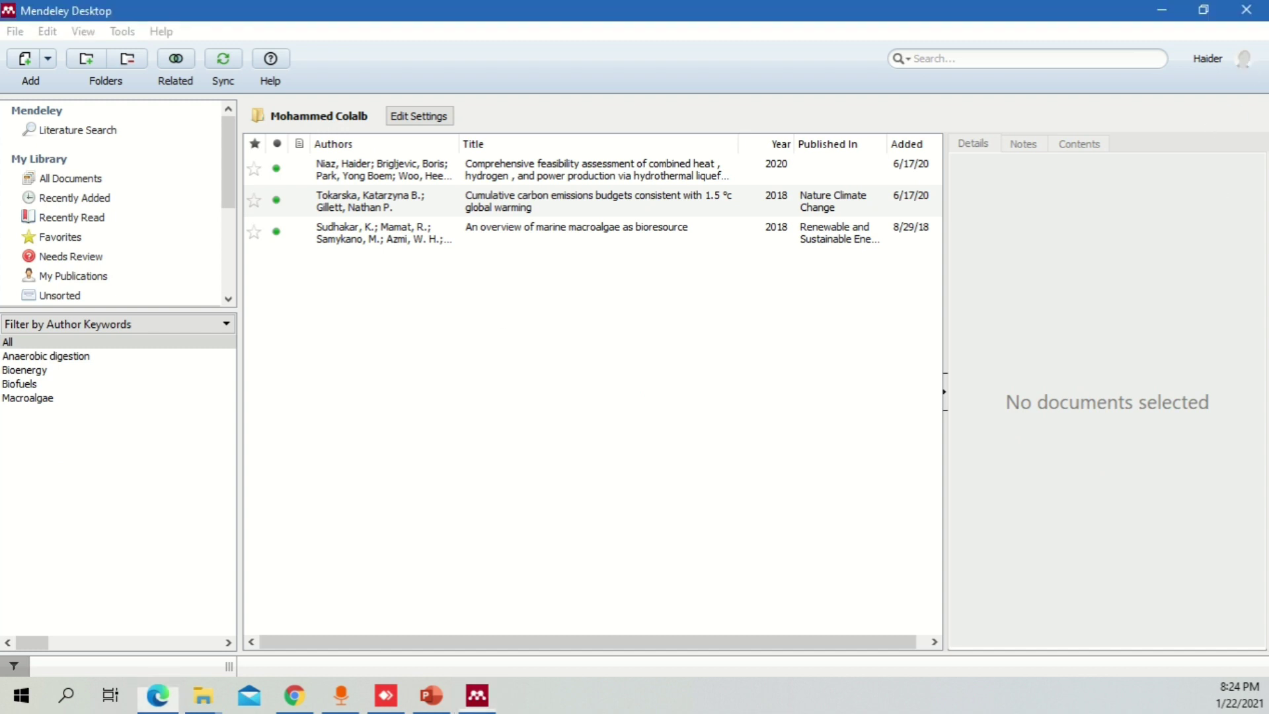
- Open sign-in from the File menu and log in with the account e-mail and password
{"action": "left_click", "coordinate": [15, 32]}
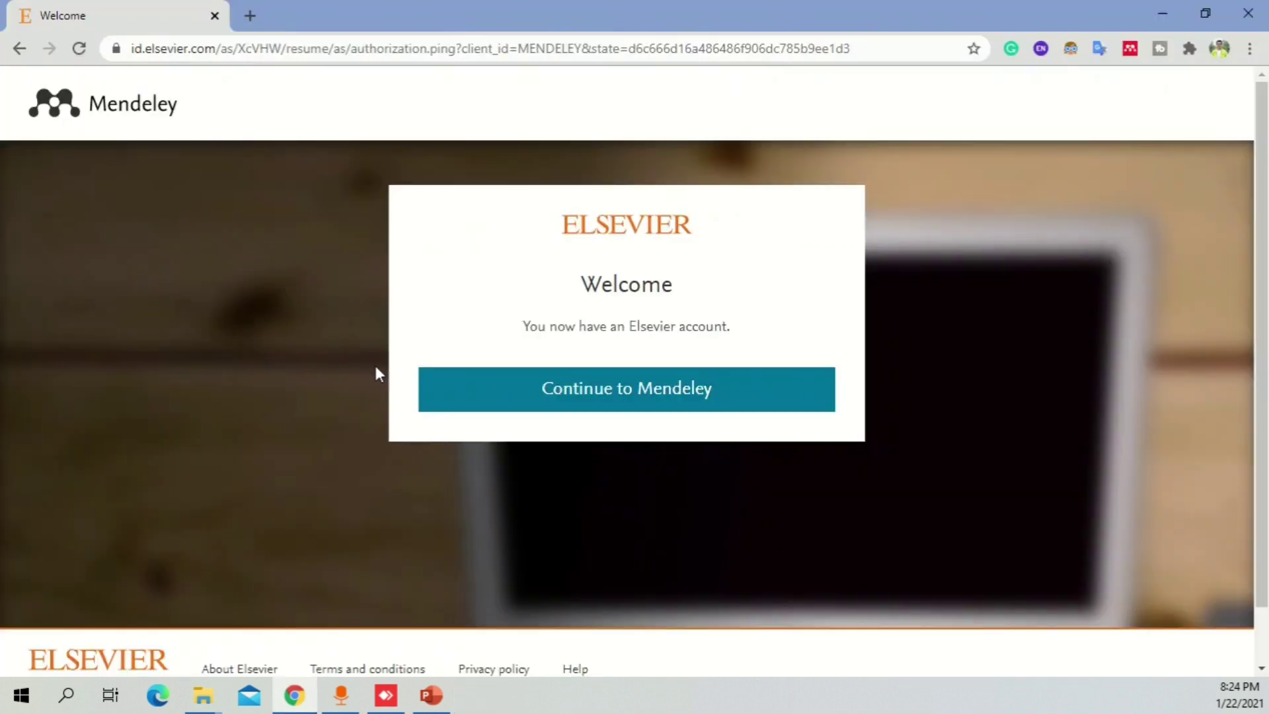
{"action": "left_click", "coordinate": [686, 414]}
{"action": "left_click", "coordinate": [650, 313]}
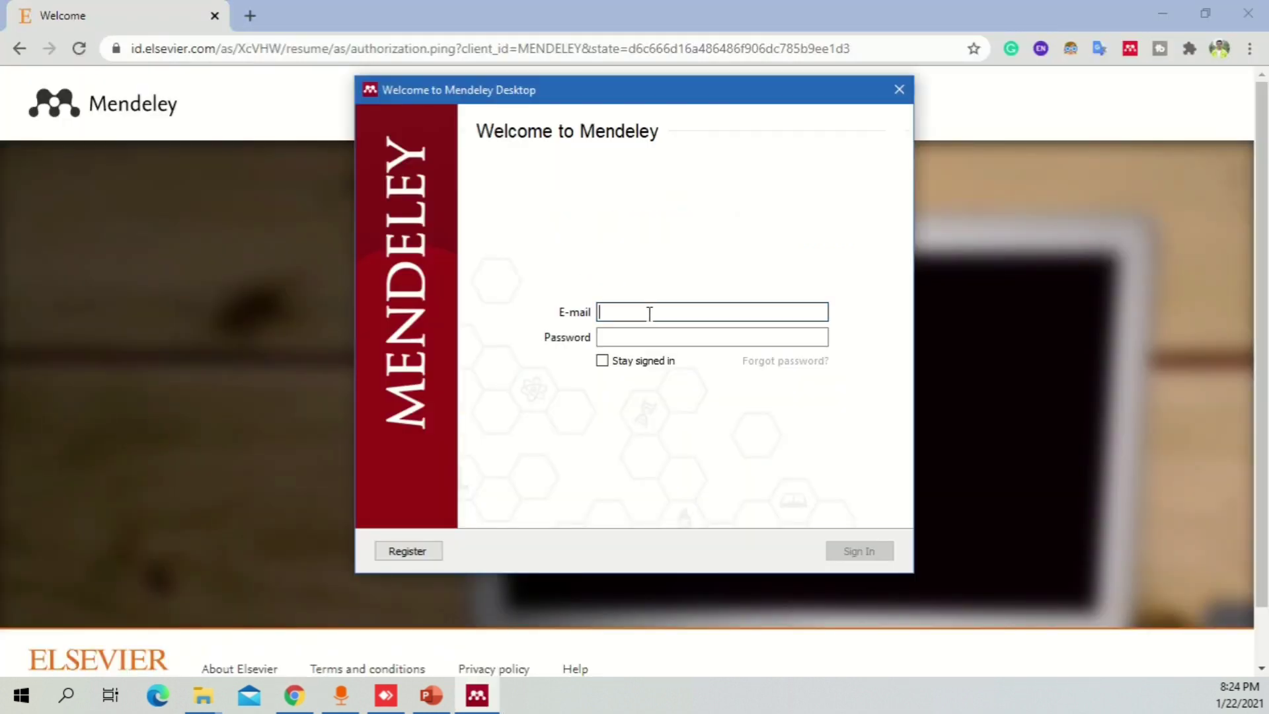
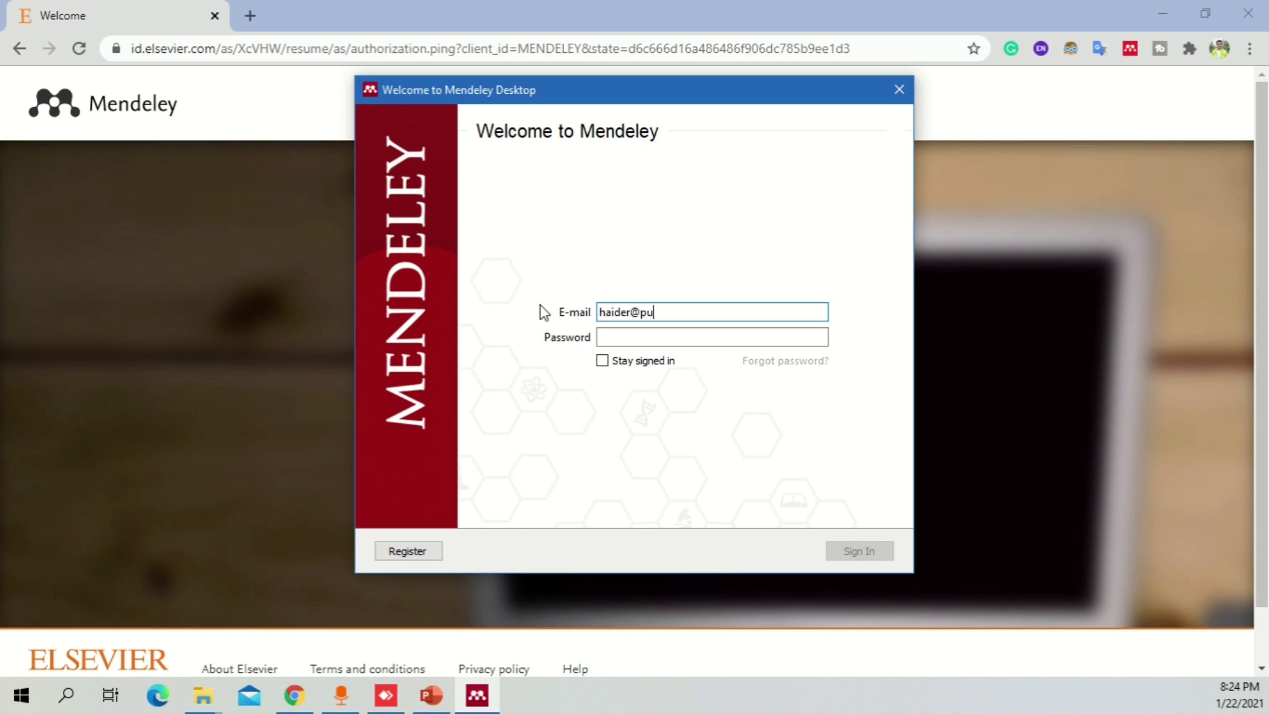
{"action": "key", "text": "Tab"}
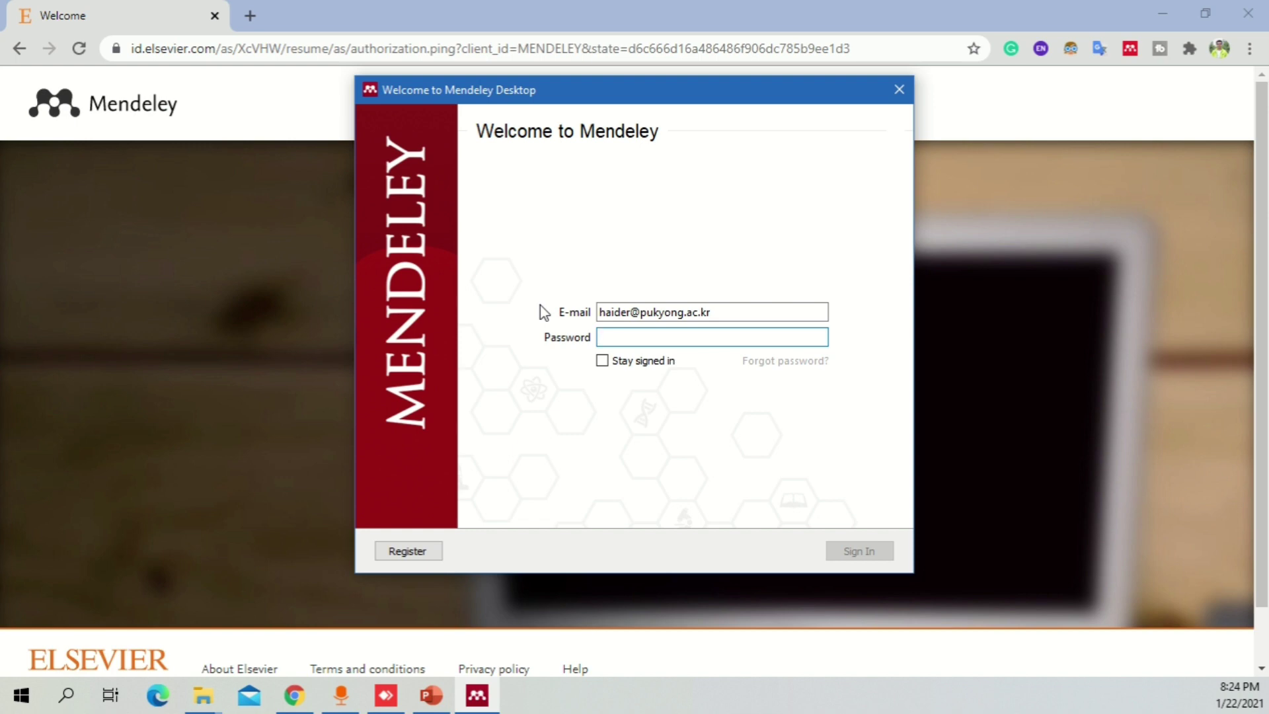
{"action": "type", "text": "•••••"}
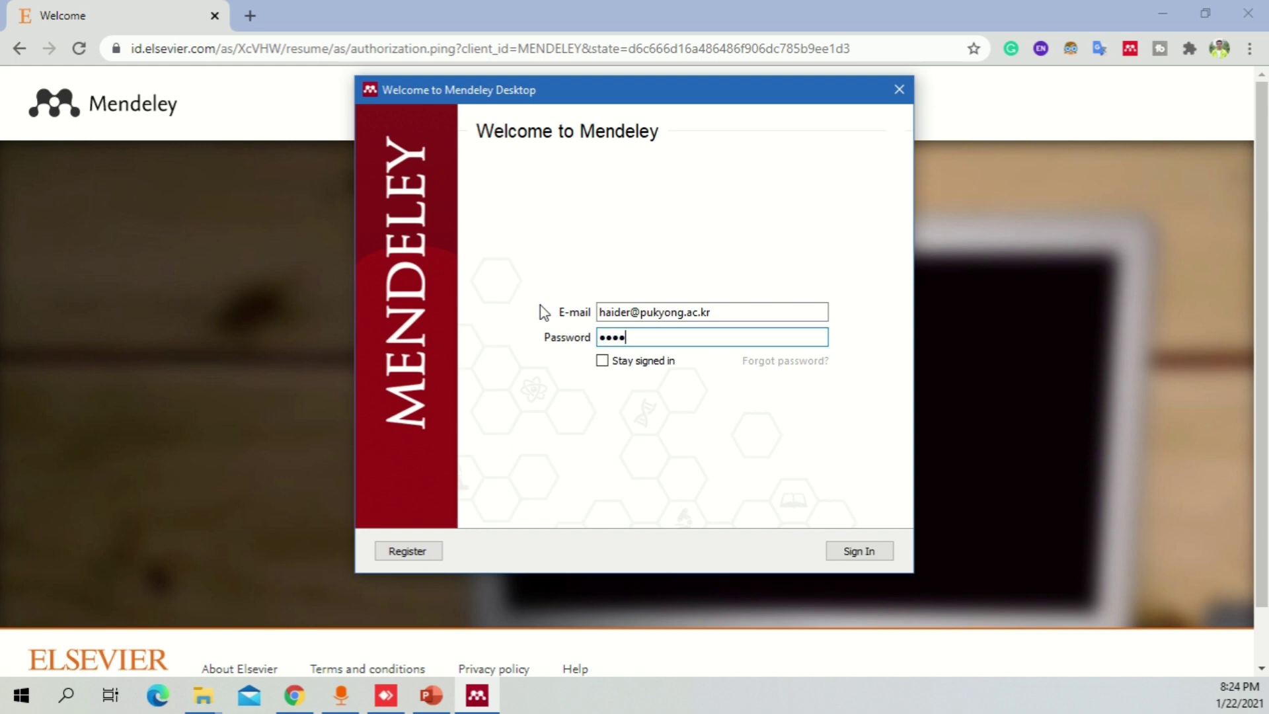
{"action": "type", "text": "•••••••"}
{"action": "key", "text": "Return"}
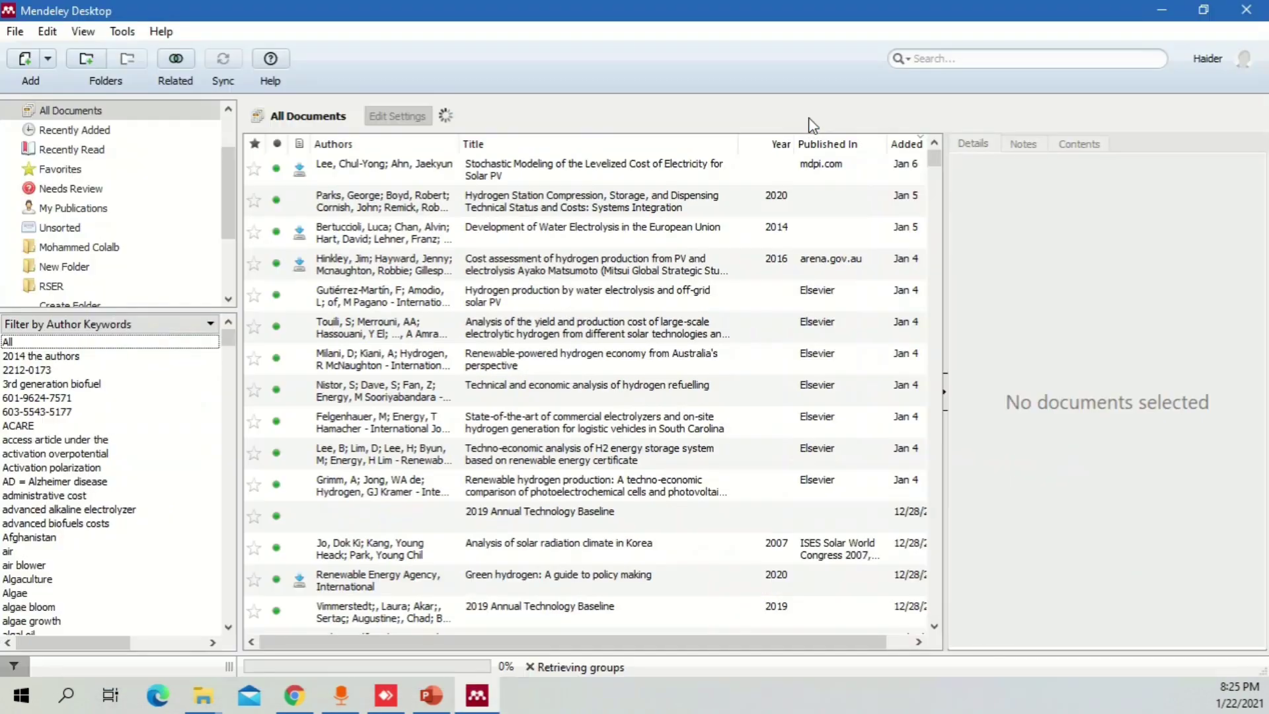
- Try the Author Keywords filter, then settle on filtering the library by My Tags
{"action": "left_click", "coordinate": [198, 324]}
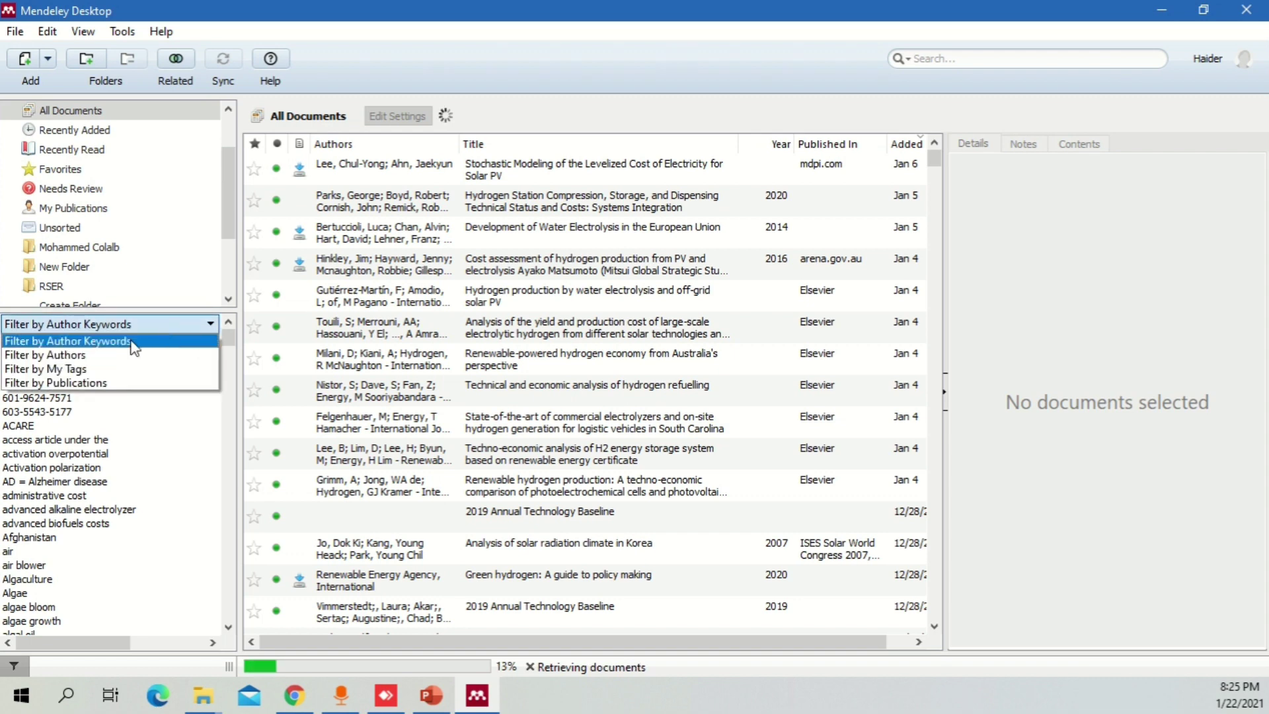
{"action": "left_click", "coordinate": [125, 369]}
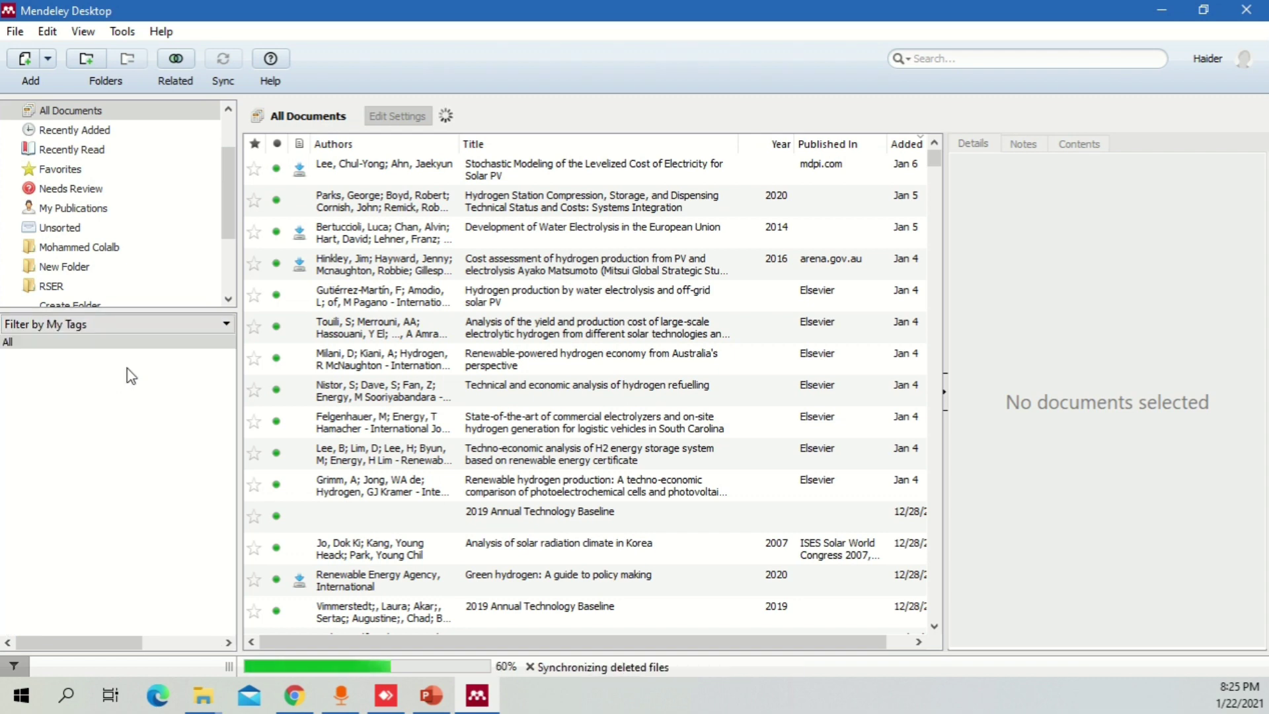
{"action": "left_click", "coordinate": [151, 328]}
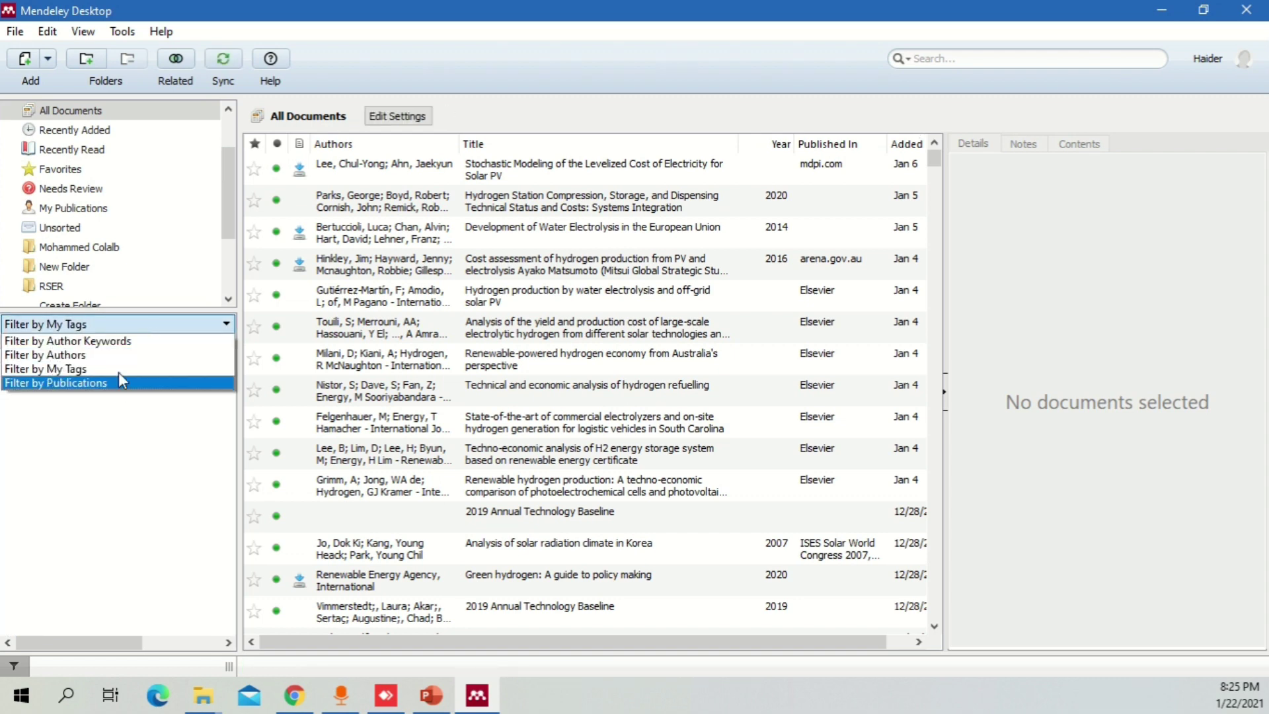
{"action": "left_click", "coordinate": [138, 351]}
{"action": "left_click", "coordinate": [141, 329]}
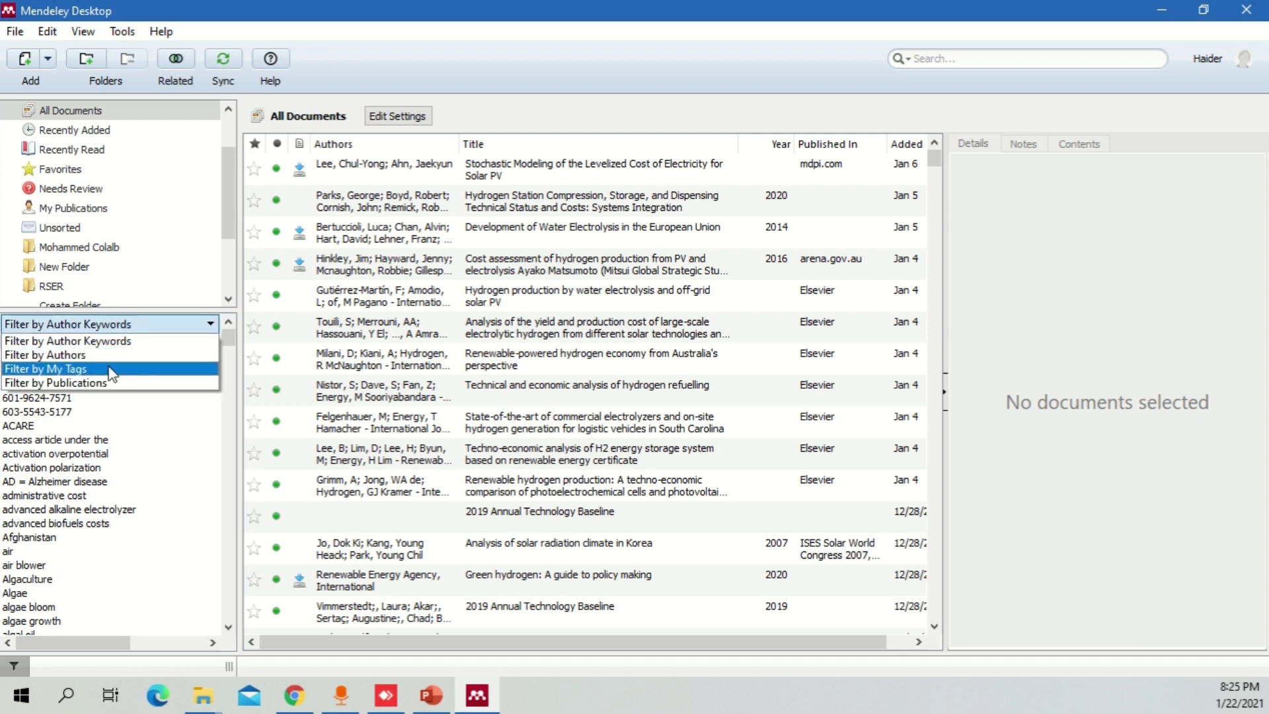
{"action": "left_click", "coordinate": [129, 368]}
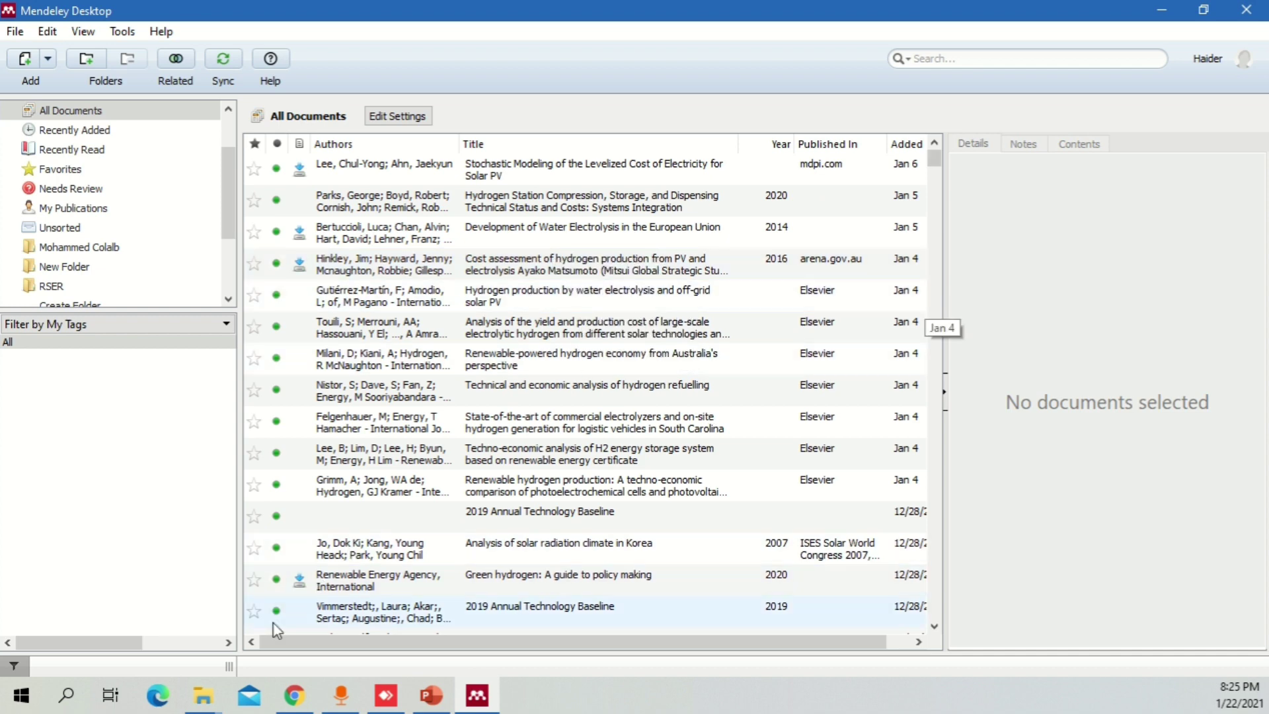
{"action": "left_click", "coordinate": [203, 695]}
{"action": "left_click", "coordinate": [917, 32]}
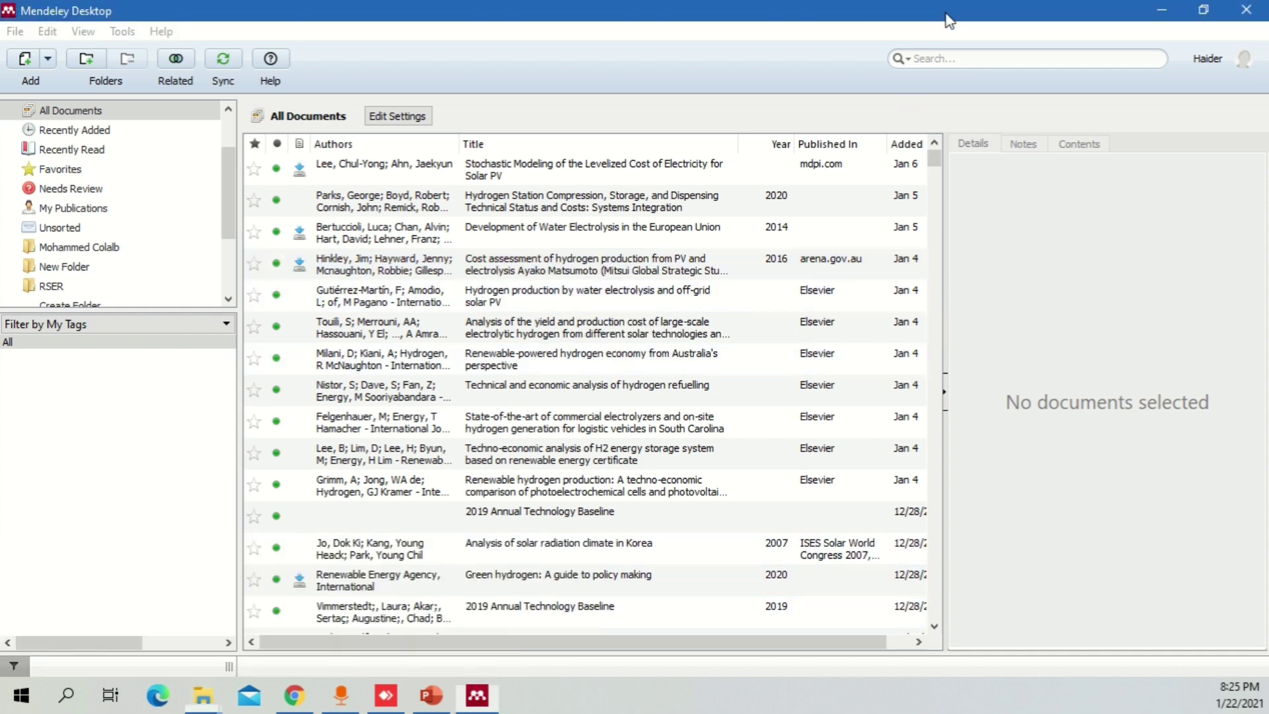
- Restore the Mendeley window, move it top-left, narrow it and stretch it to full height
{"action": "left_click", "coordinate": [1204, 9]}
{"action": "left_click_drag", "start_coordinate": [916, 125], "coordinate": [805, 58]}
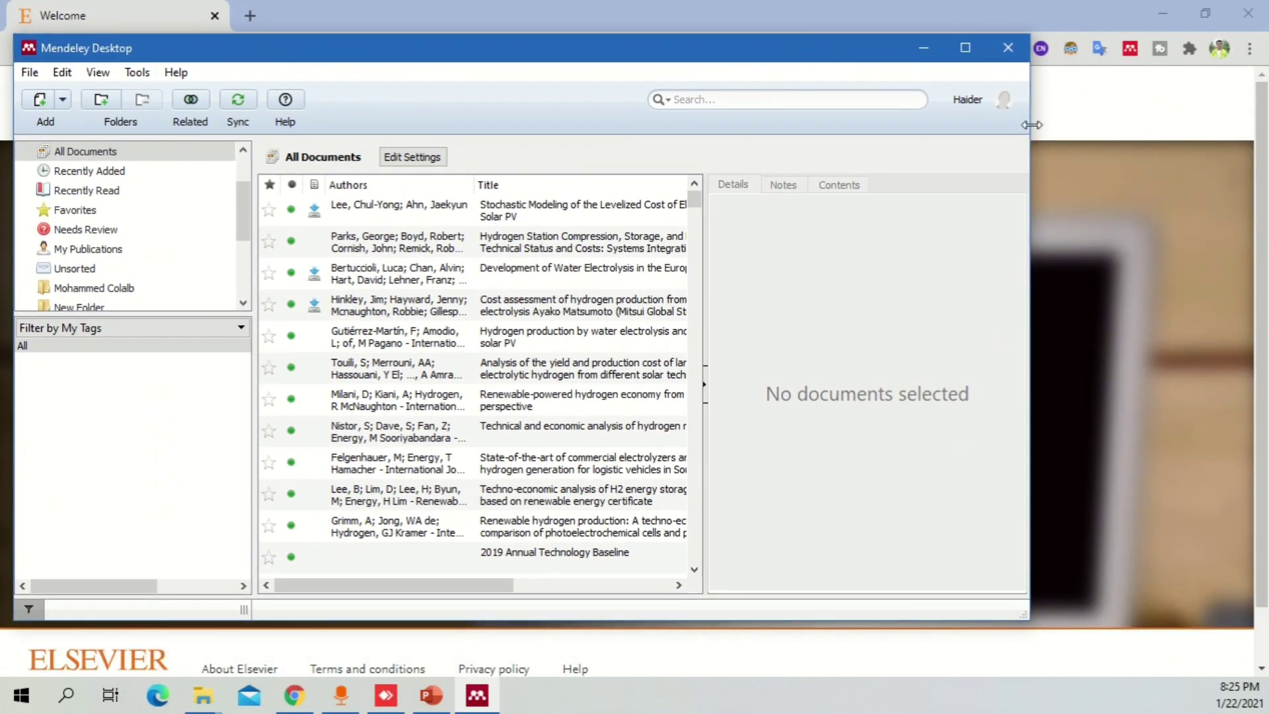
{"action": "left_click_drag", "start_coordinate": [1030, 132], "coordinate": [810, 133]}
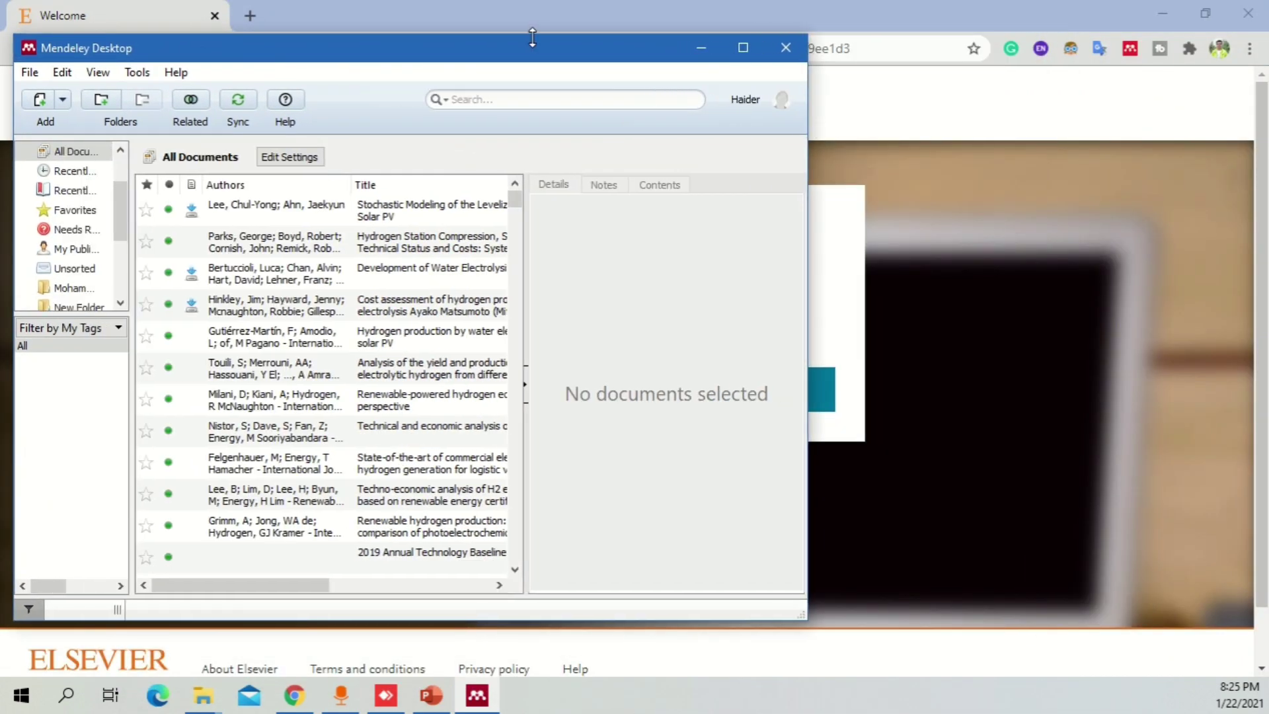
{"action": "double_click", "coordinate": [530, 35]}
- Place the Mendley folder window beside the library, enlarge the tag pane, and select ulleberg2003.pdf
{"action": "mouse_move", "coordinate": [195, 704]}
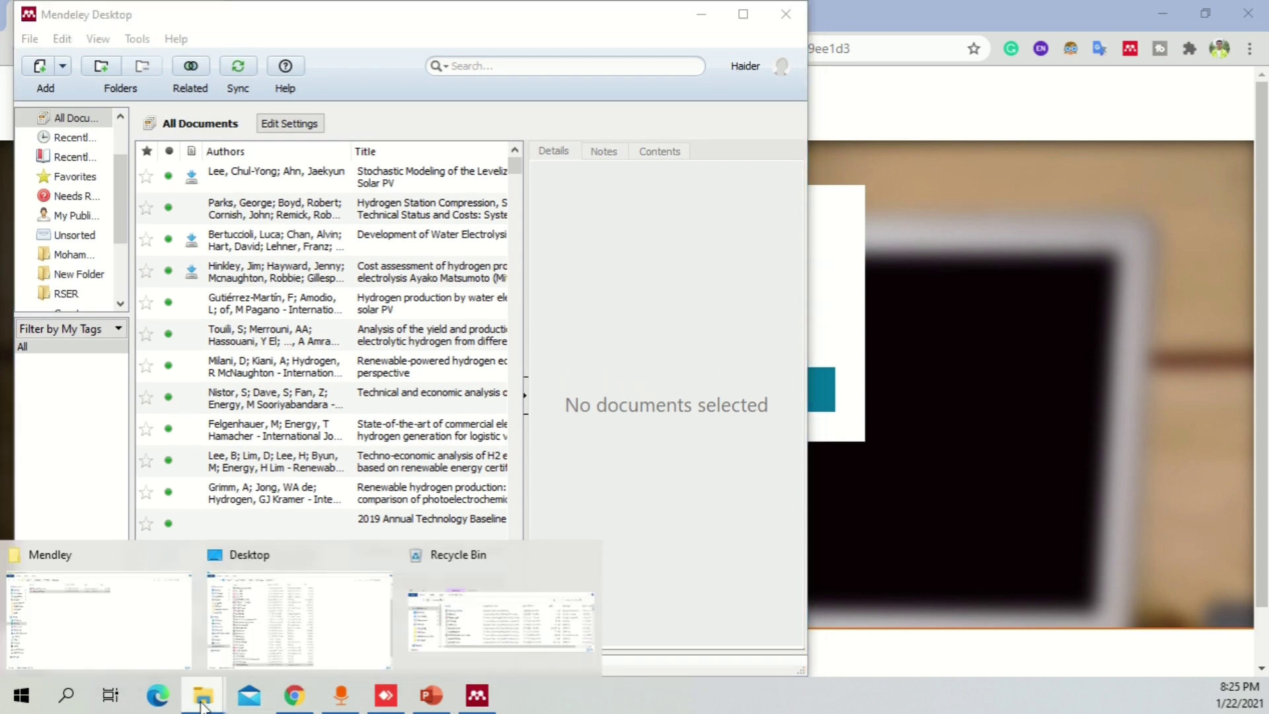
{"action": "left_click", "coordinate": [116, 624]}
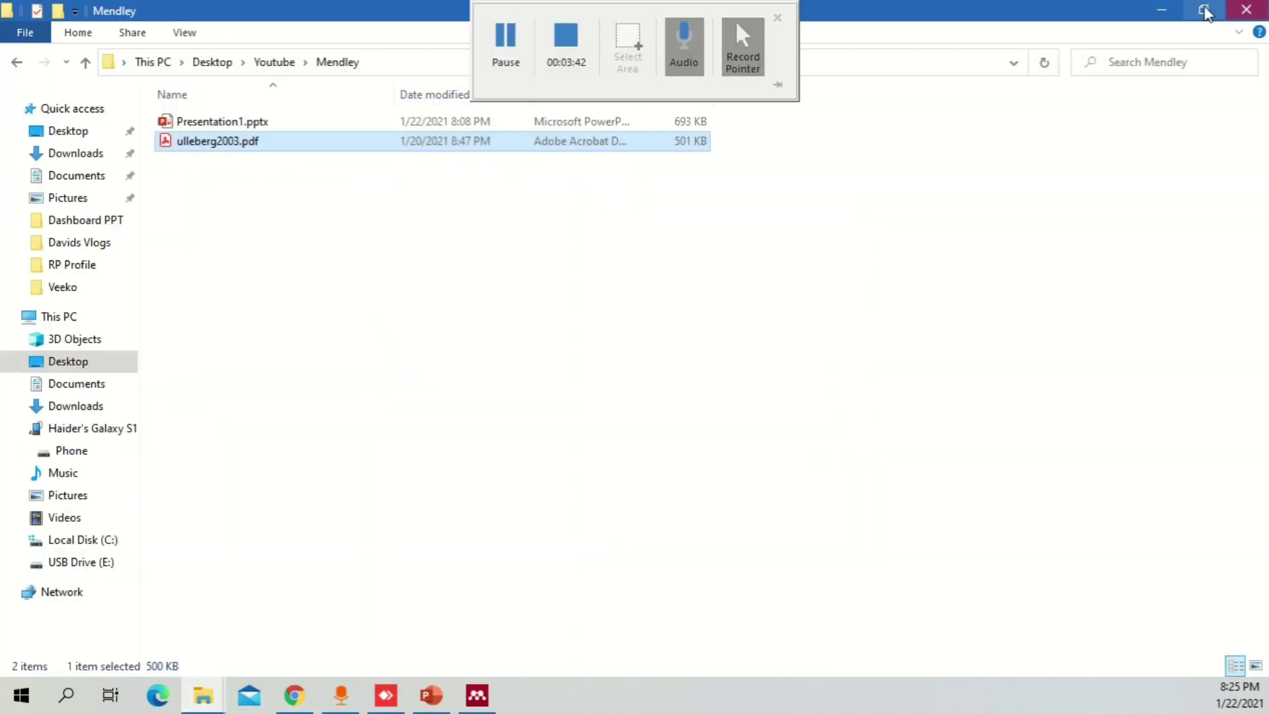
{"action": "left_click", "coordinate": [1203, 9]}
{"action": "double_click", "coordinate": [637, 117]}
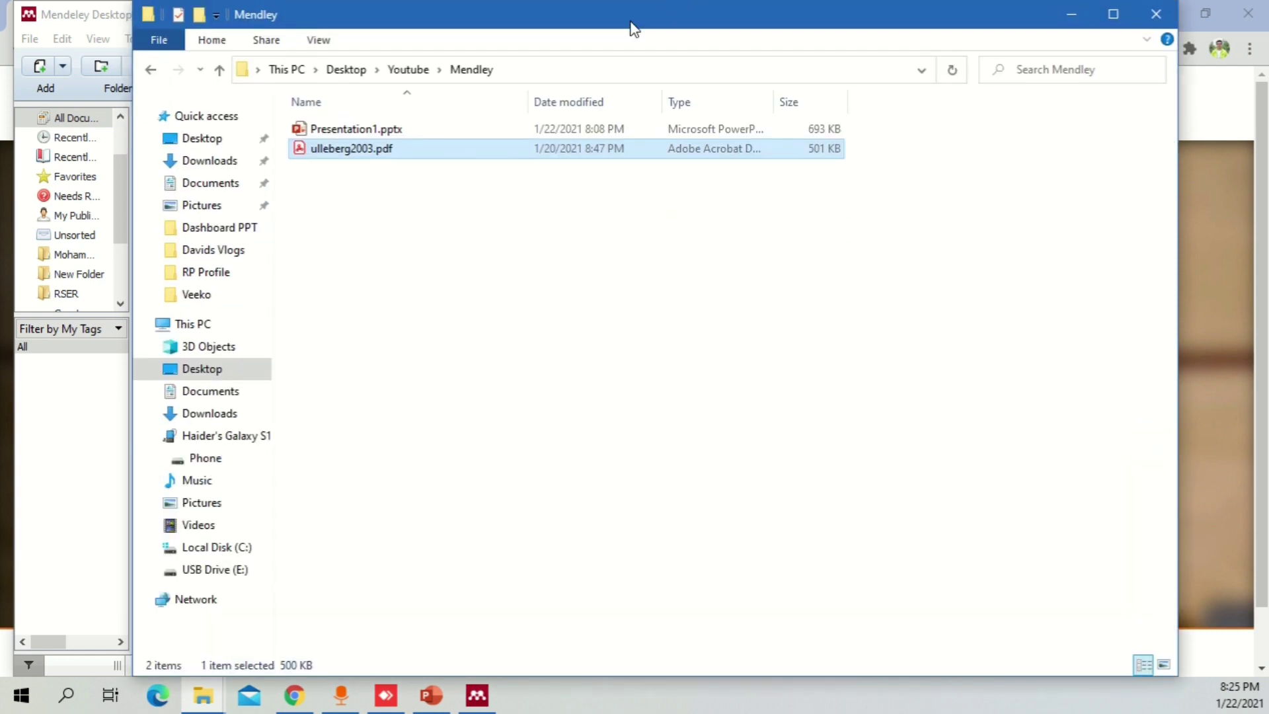
{"action": "left_click_drag", "start_coordinate": [132, 165], "coordinate": [813, 191]}
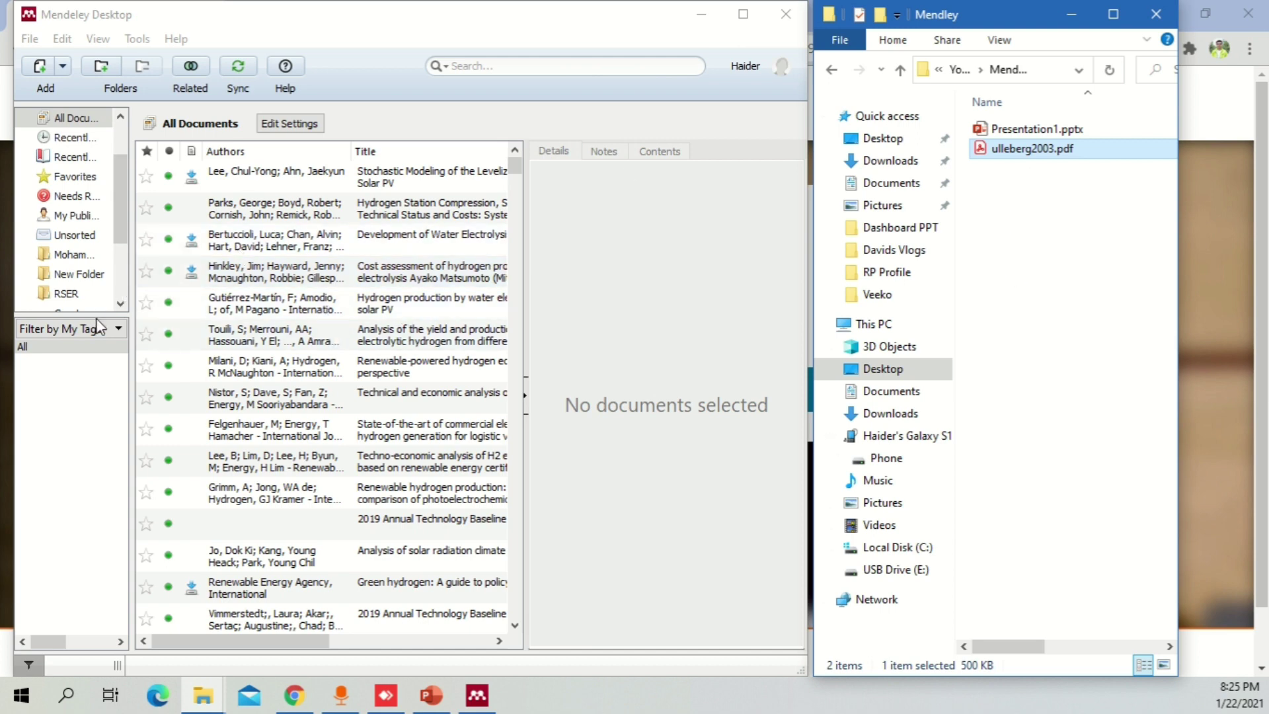
{"action": "left_click_drag", "start_coordinate": [99, 315], "coordinate": [99, 220]}
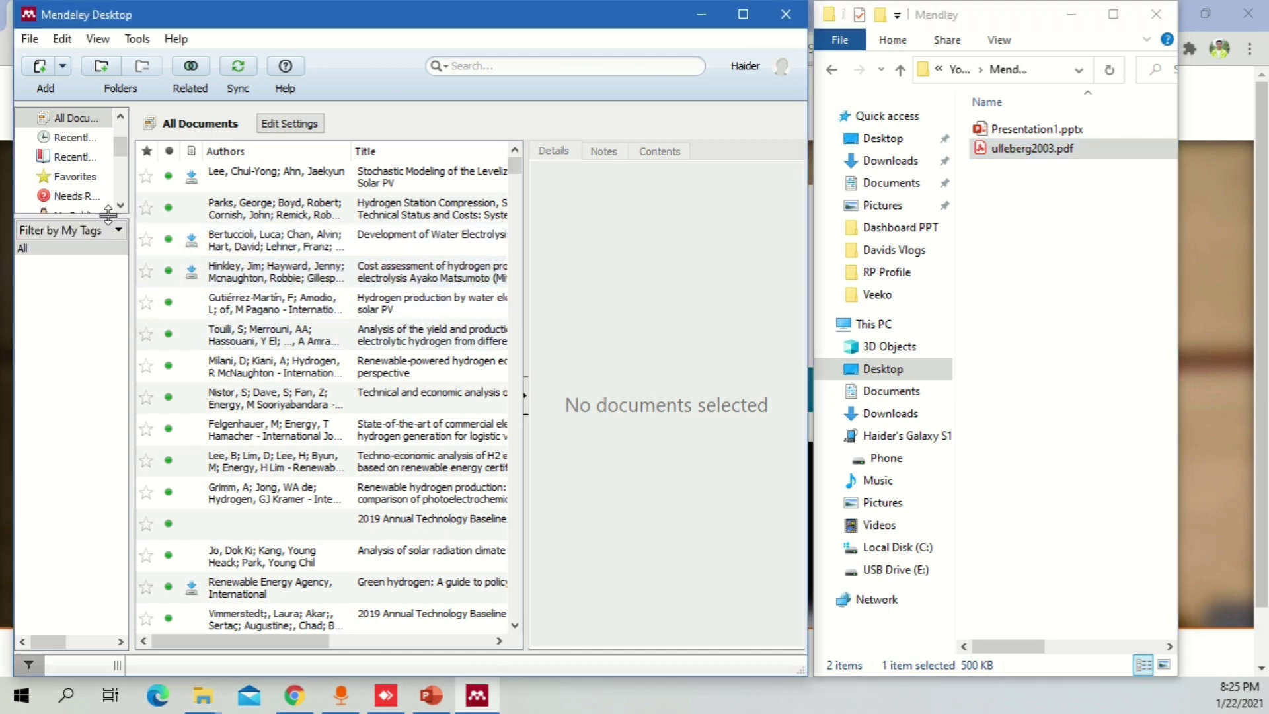
{"action": "left_click", "coordinate": [1009, 153]}
- Drag ulleberg2003.pdf into the document list, browse nearby entries, then begin editing the electrolyzer paper's title
{"action": "left_click_drag", "start_coordinate": [1007, 155], "coordinate": [296, 324]}
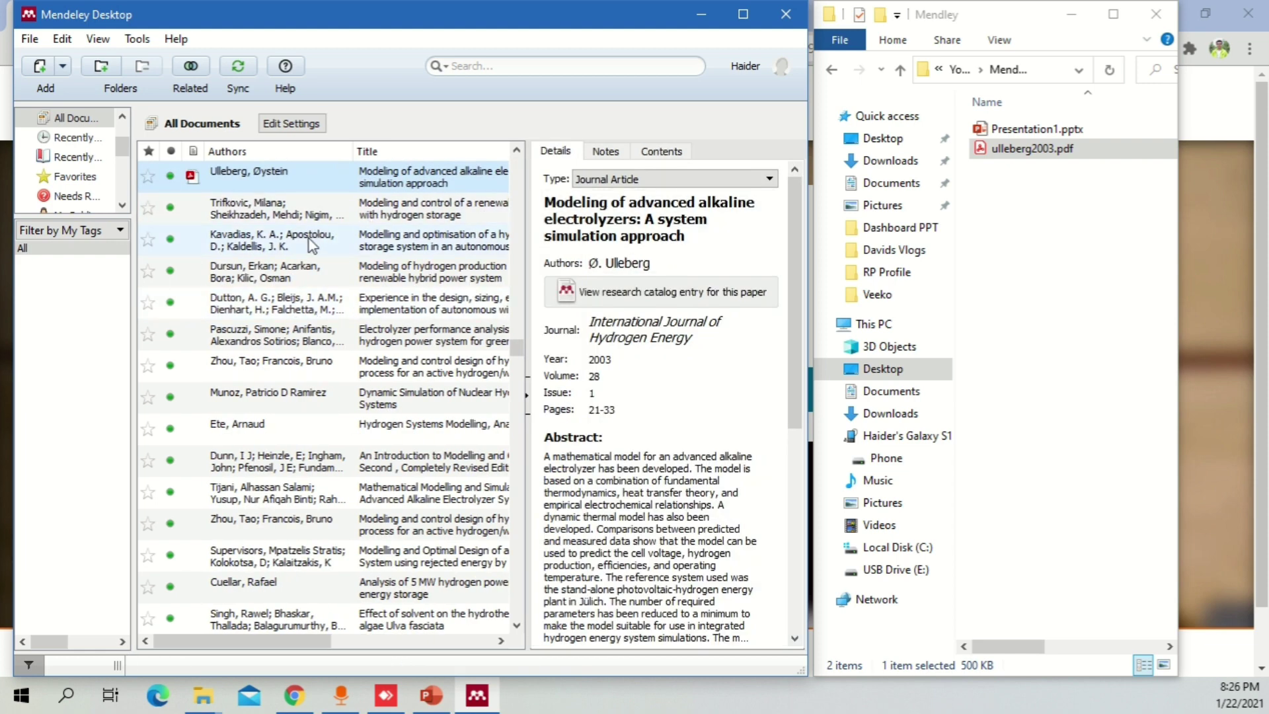
{"action": "left_click", "coordinate": [307, 217]}
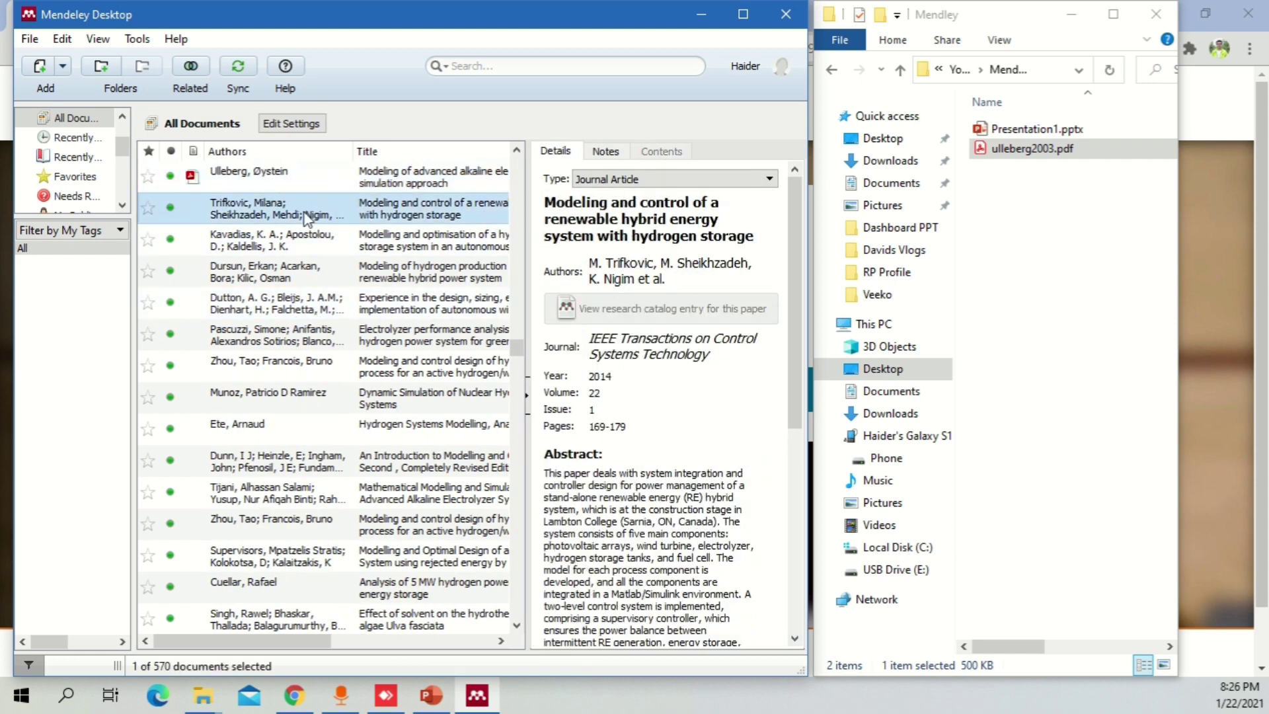
{"action": "left_click", "coordinate": [298, 238]}
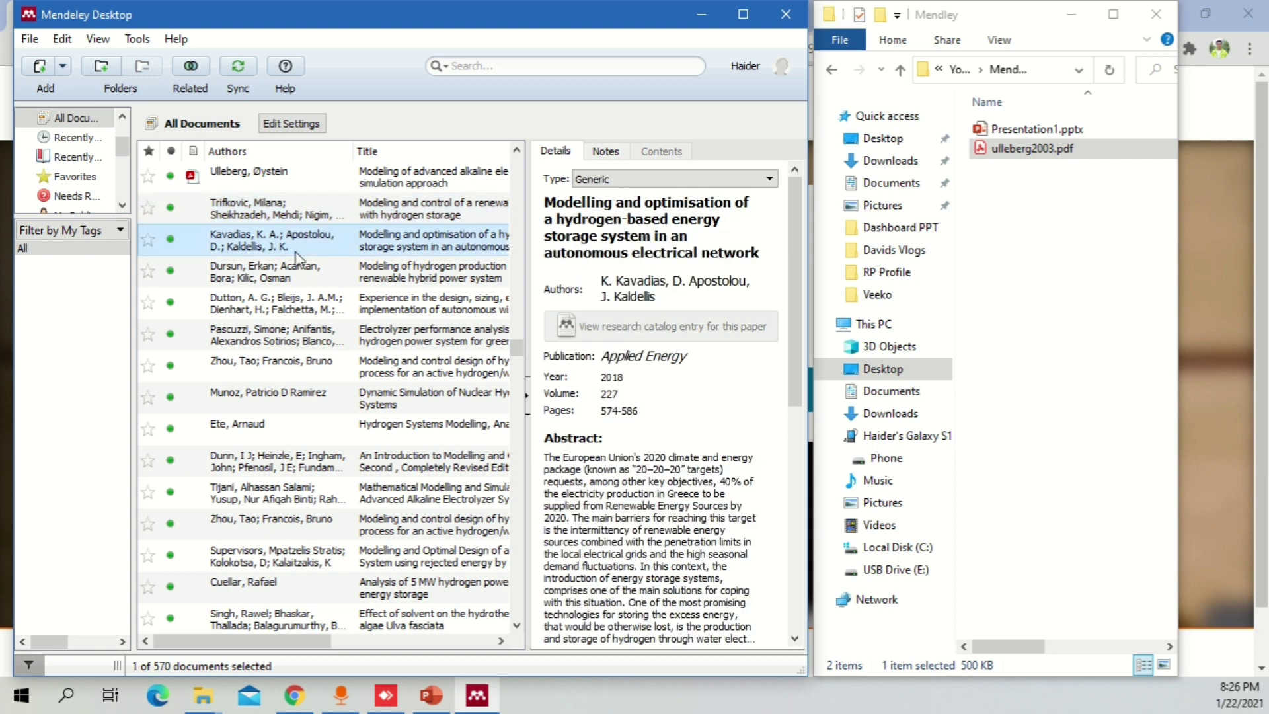
{"action": "left_click", "coordinate": [295, 276]}
{"action": "left_click", "coordinate": [301, 185]}
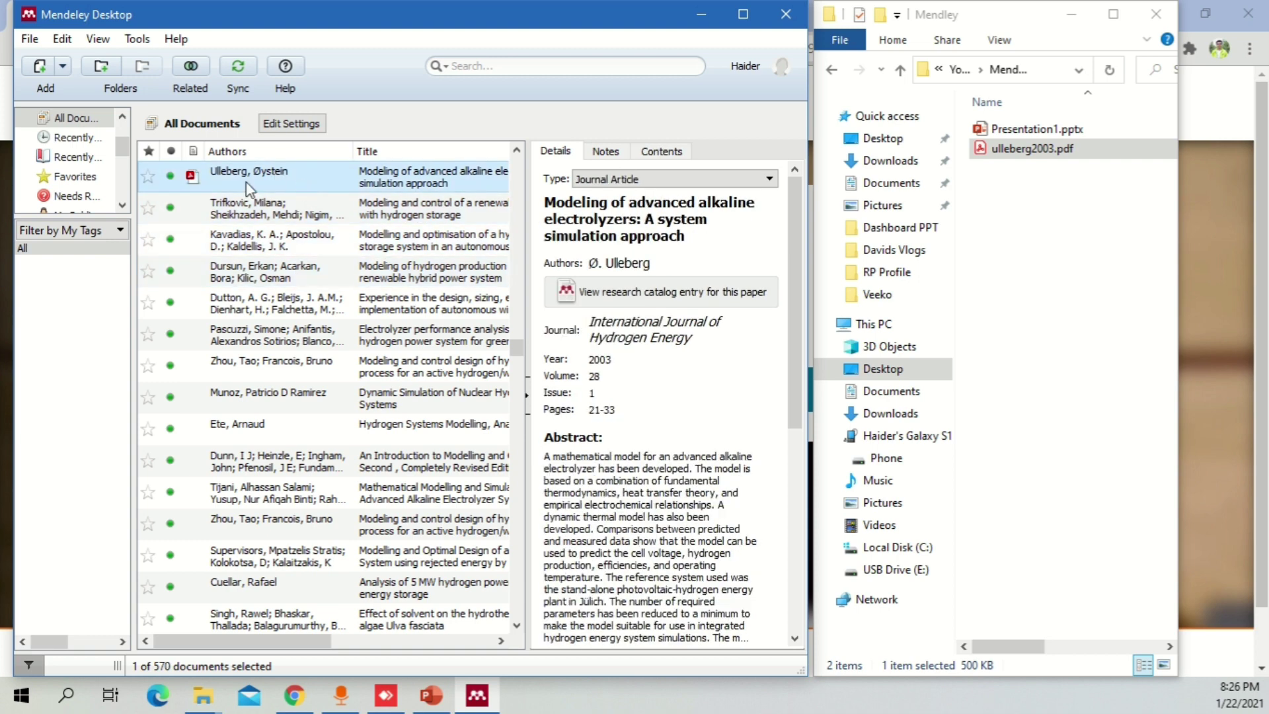
{"action": "left_click", "coordinate": [570, 205]}
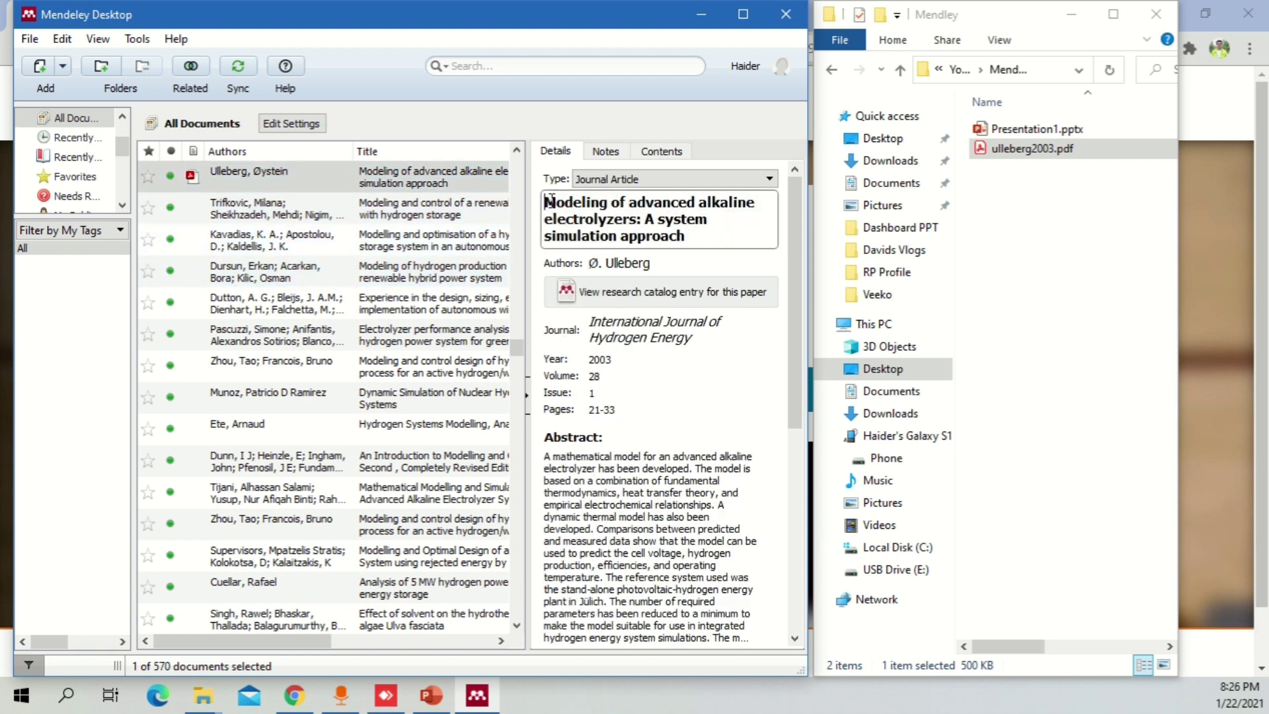
{"action": "left_click_drag", "start_coordinate": [545, 202], "coordinate": [648, 268]}
{"action": "left_click", "coordinate": [655, 267]}
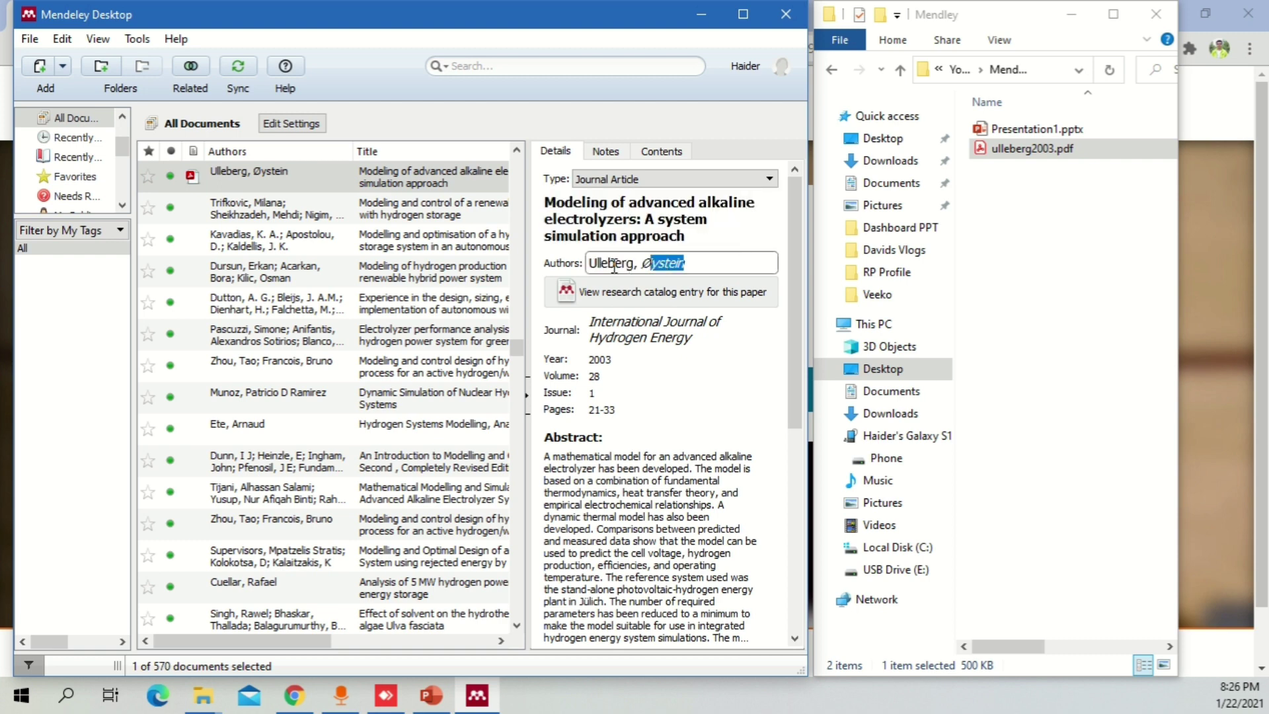
{"action": "left_click", "coordinate": [710, 225]}
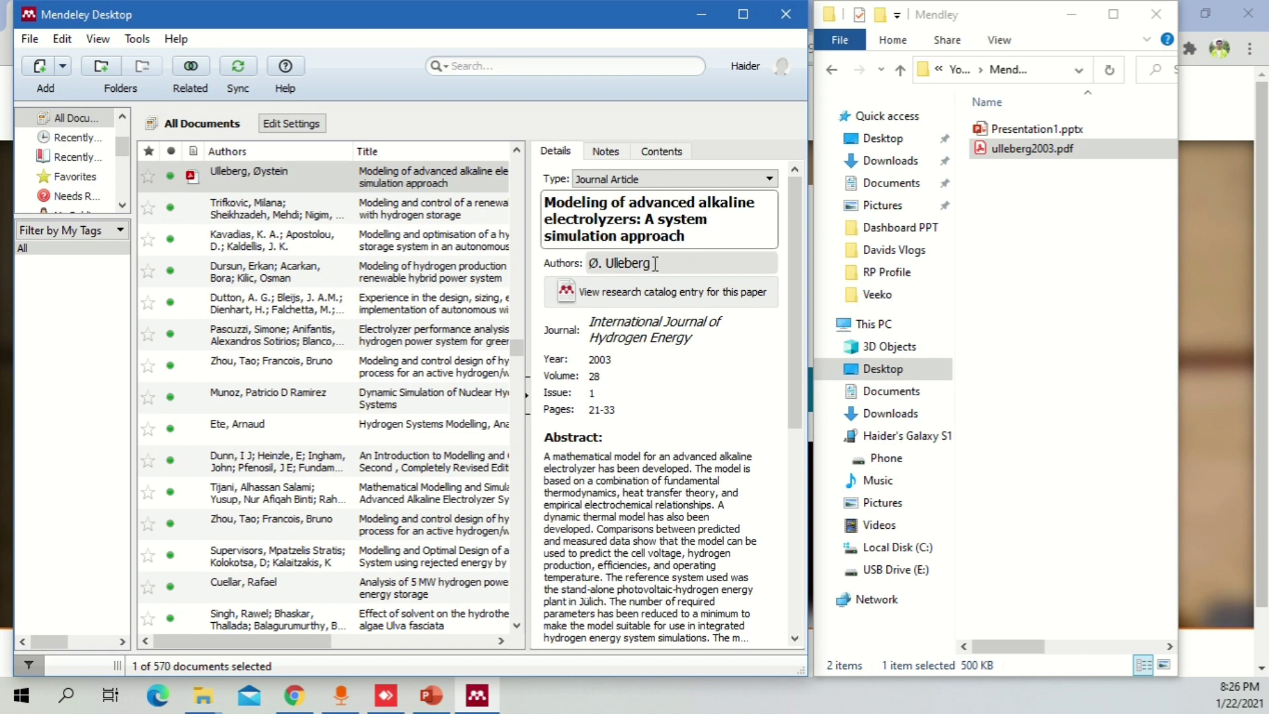
{"action": "left_click", "coordinate": [597, 264]}
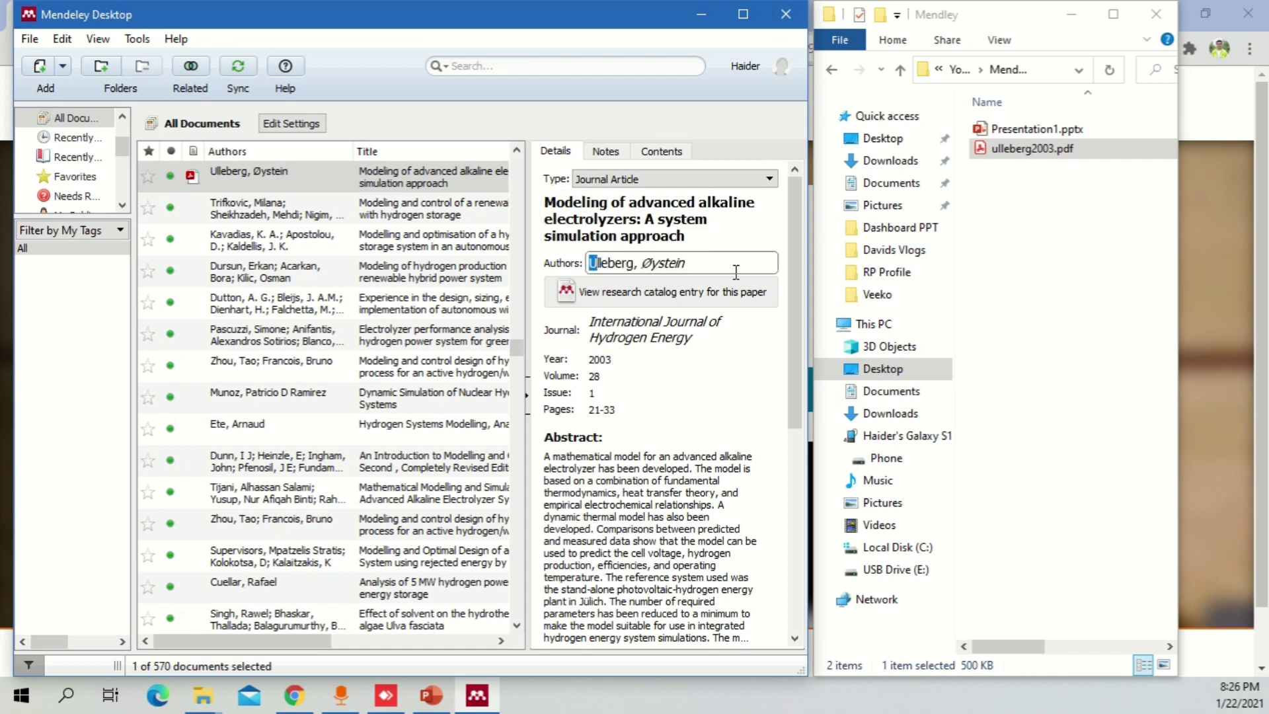
{"action": "left_click", "coordinate": [618, 254]}
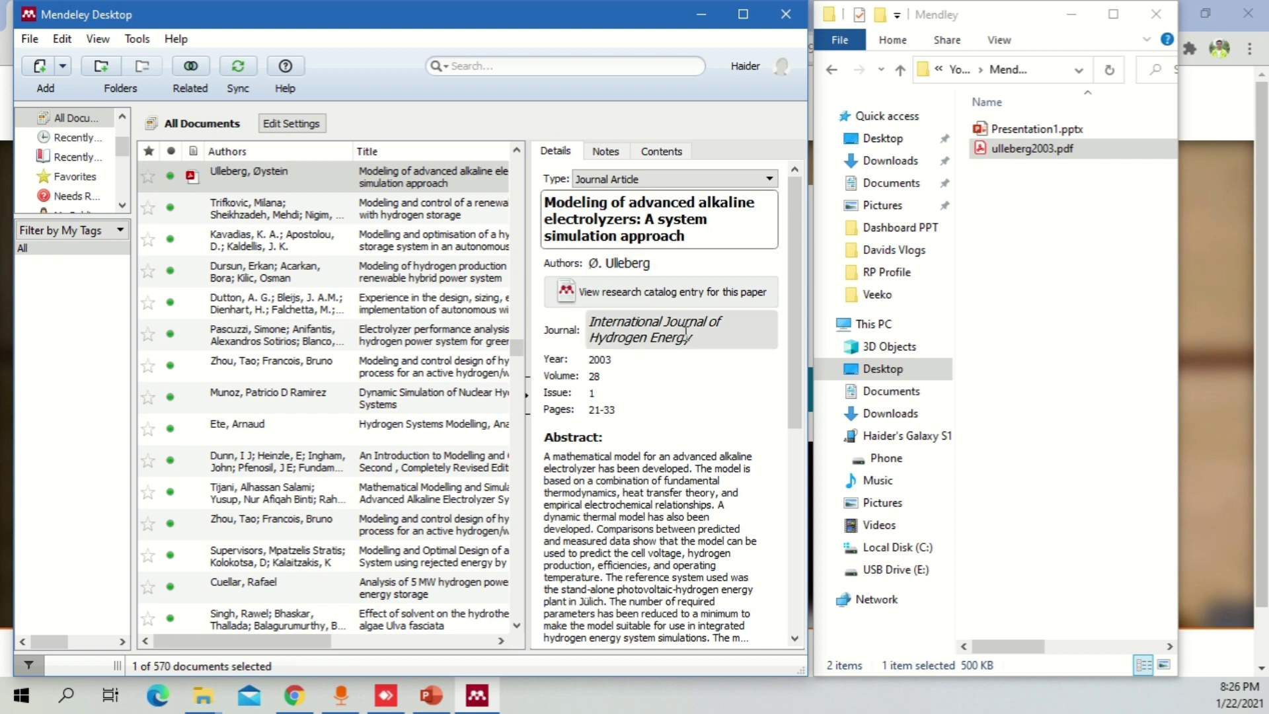
{"action": "left_click", "coordinate": [641, 360]}
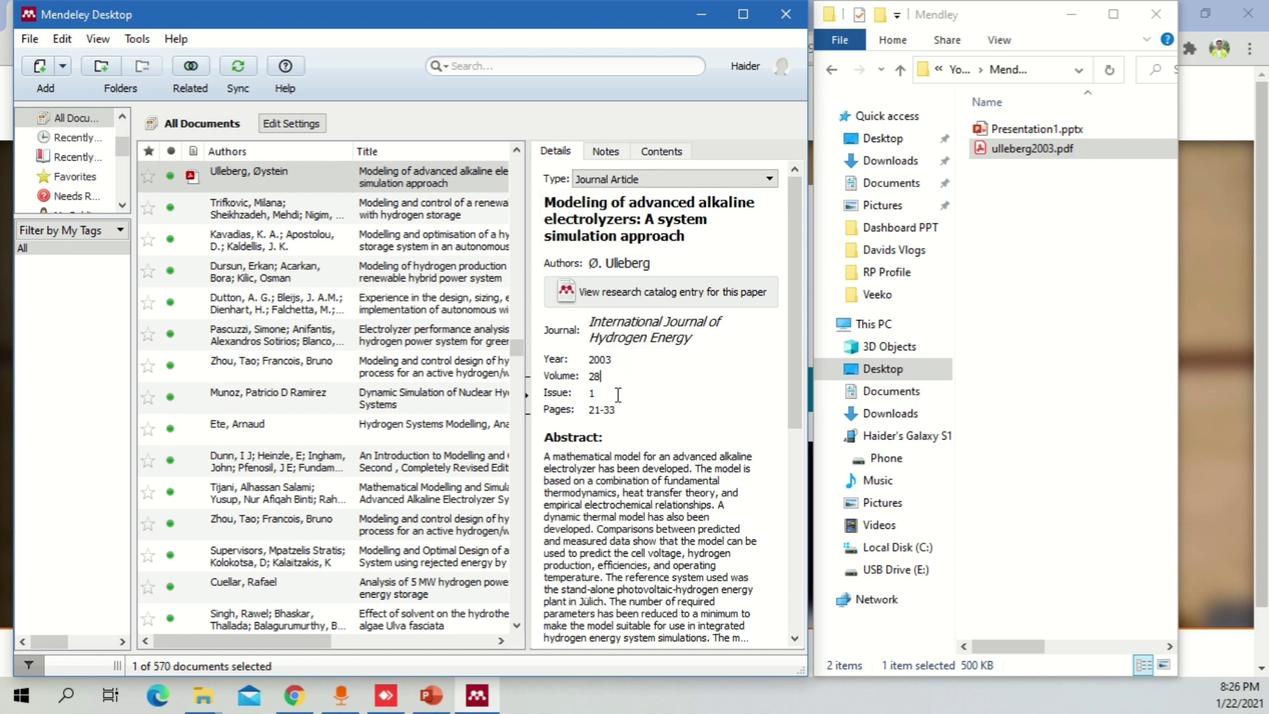
{"action": "left_click_drag", "start_coordinate": [792, 331], "coordinate": [733, 179]}
{"action": "left_click", "coordinate": [733, 179]}
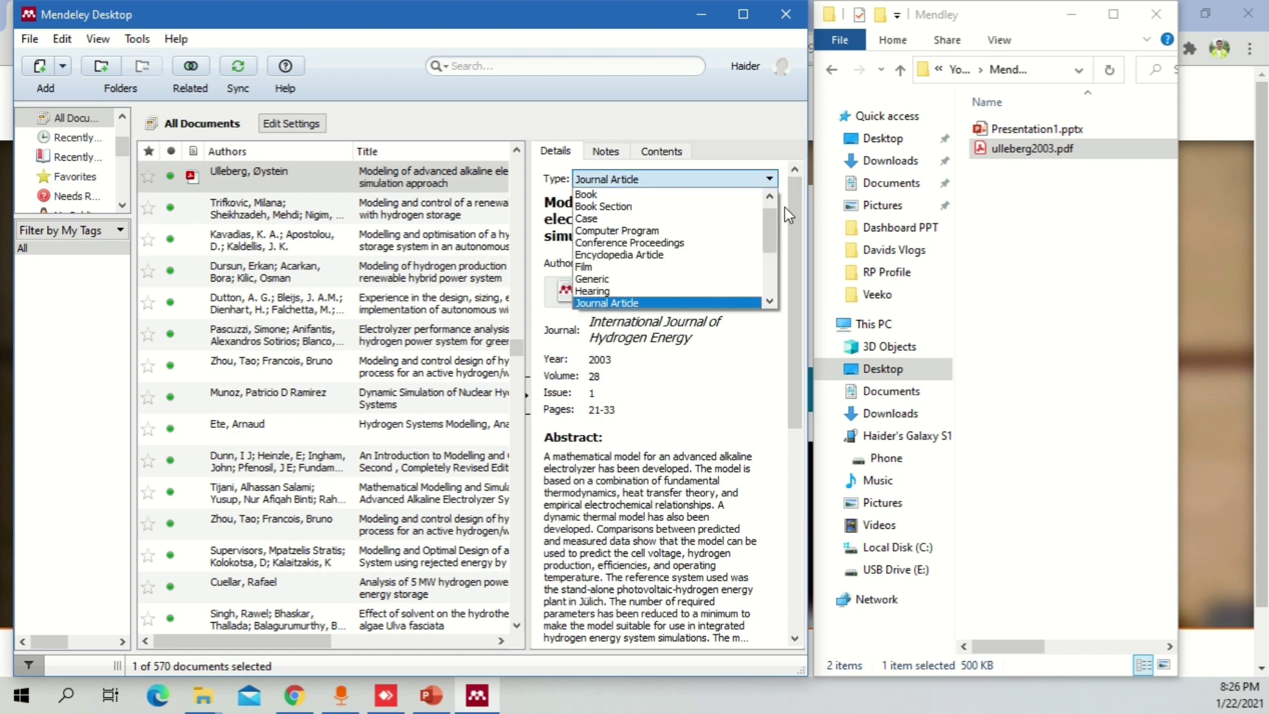
{"action": "left_click", "coordinate": [761, 232]}
{"action": "left_click", "coordinate": [771, 181]}
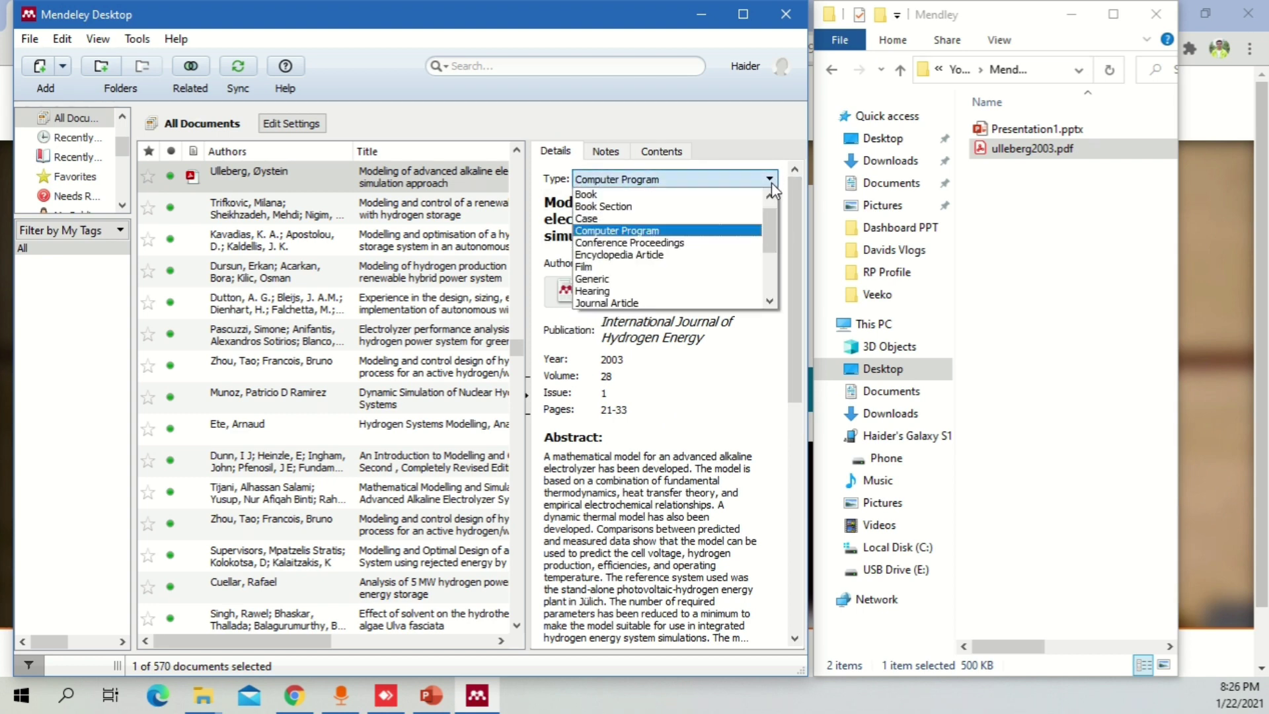
{"action": "left_click", "coordinate": [709, 302]}
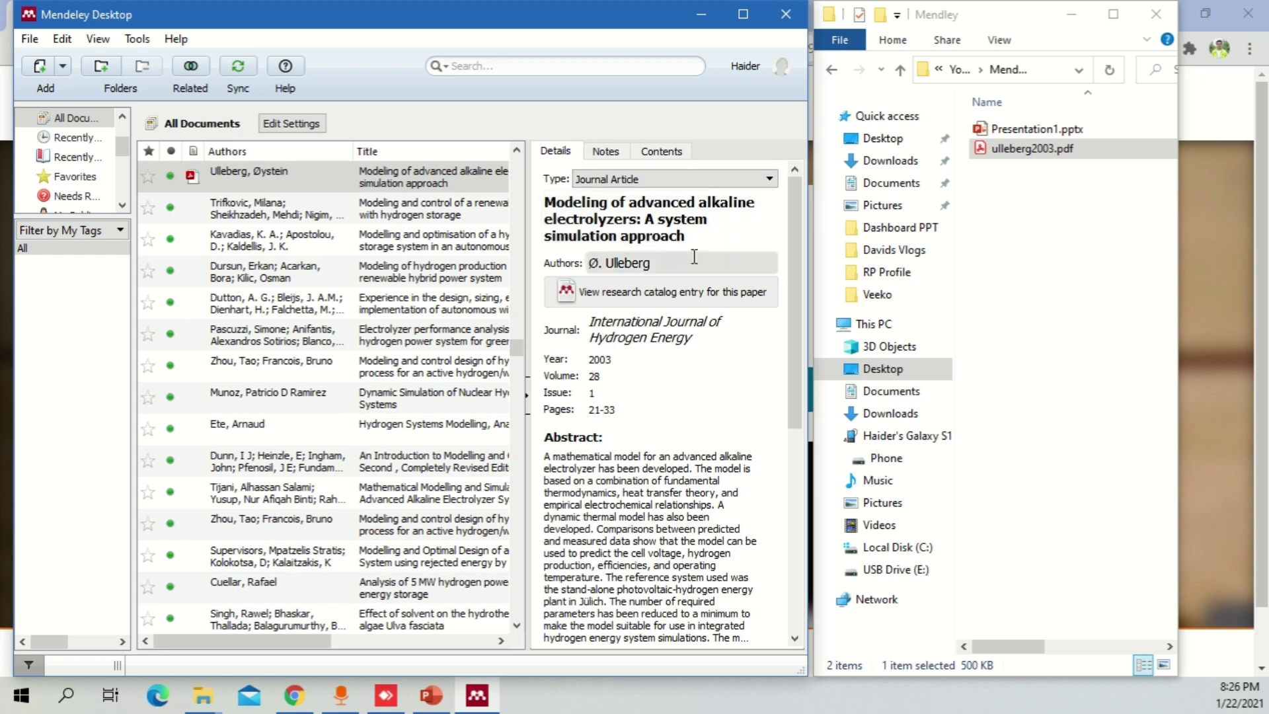
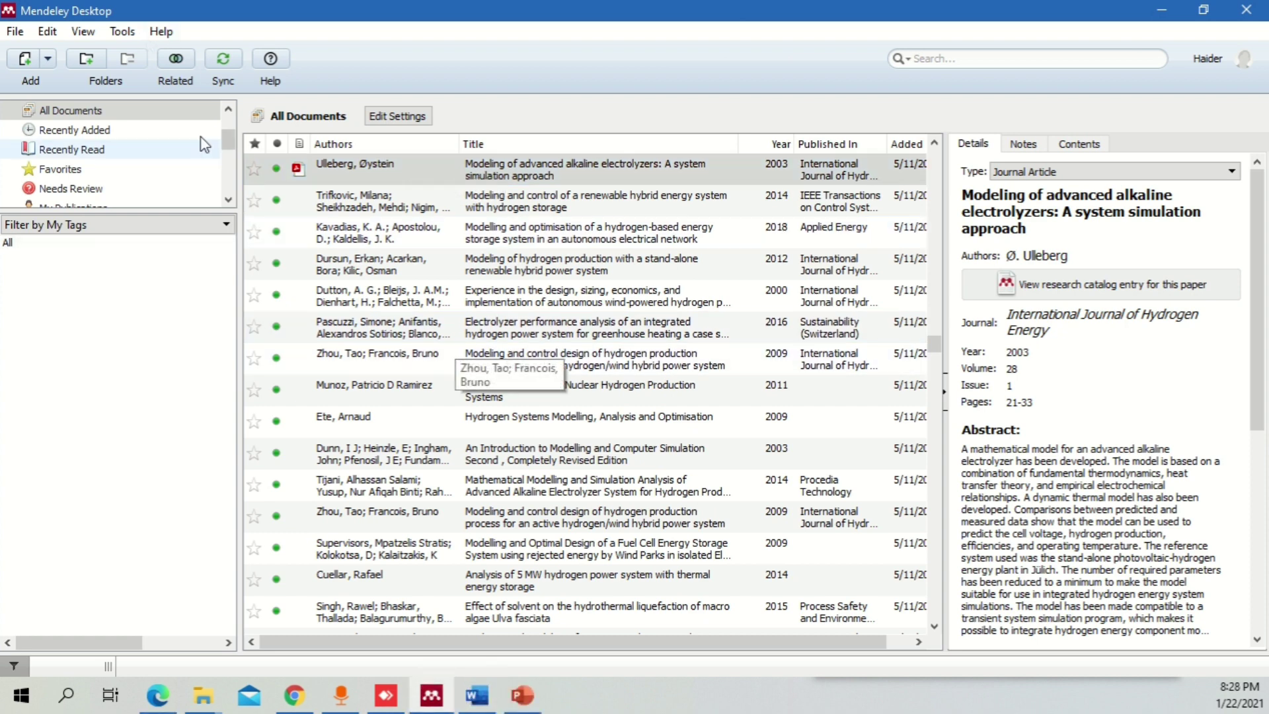
- Confirm the MS Word Plugin is installed in Mendeley's Tools menu, then switch to the blank Word document
{"action": "left_click", "coordinate": [125, 32]}
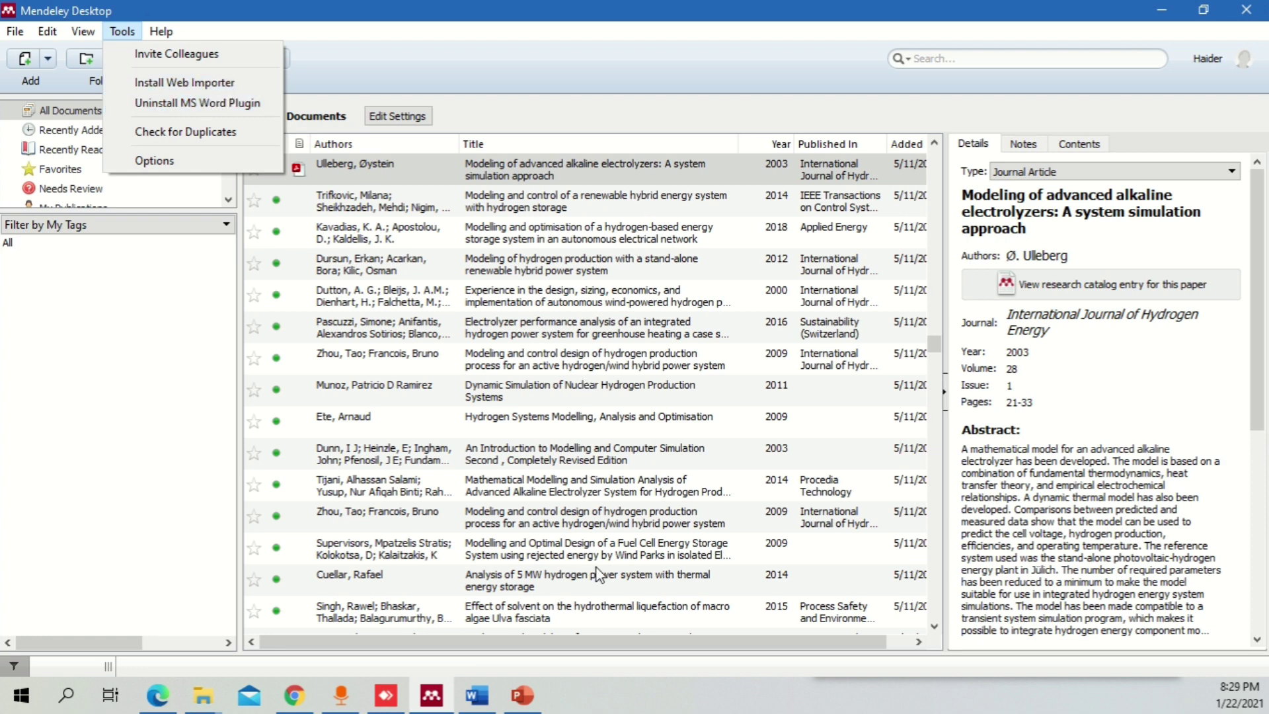
{"action": "left_click", "coordinate": [477, 694]}
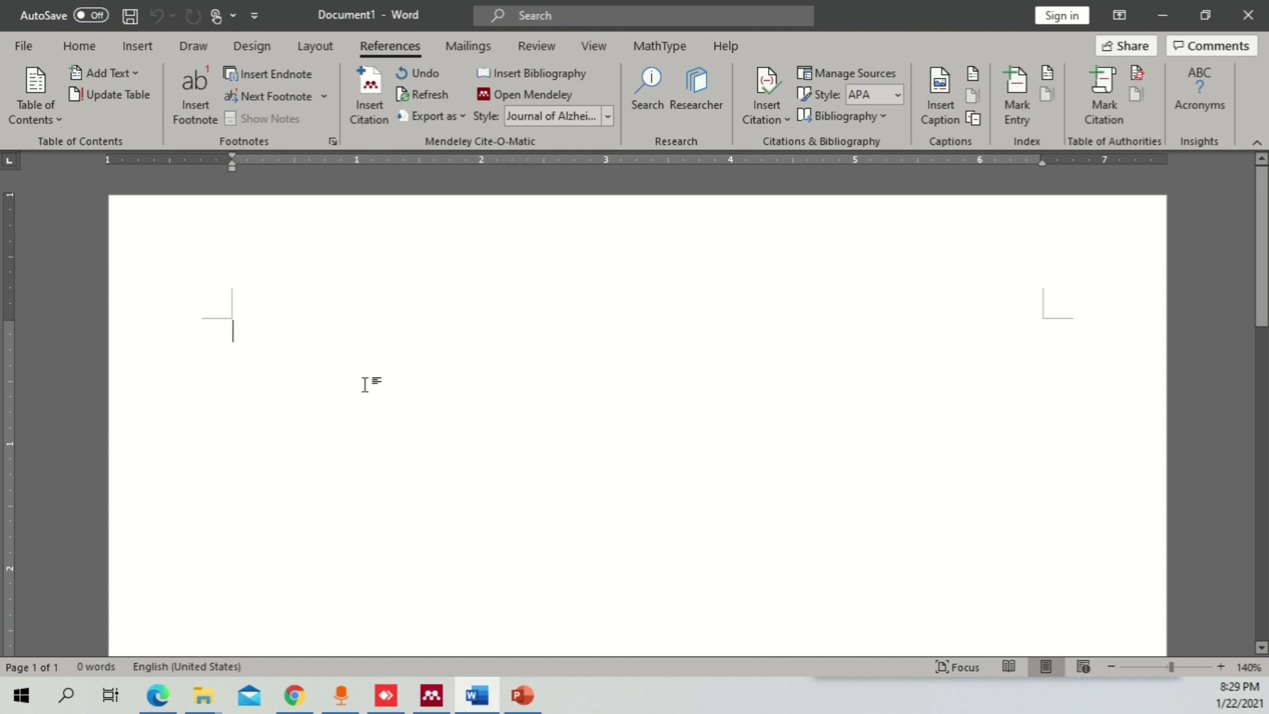
- Type the heading 'Title of the Paper' and make it bold and larger
{"action": "type", "text": "Title of the Paper"}
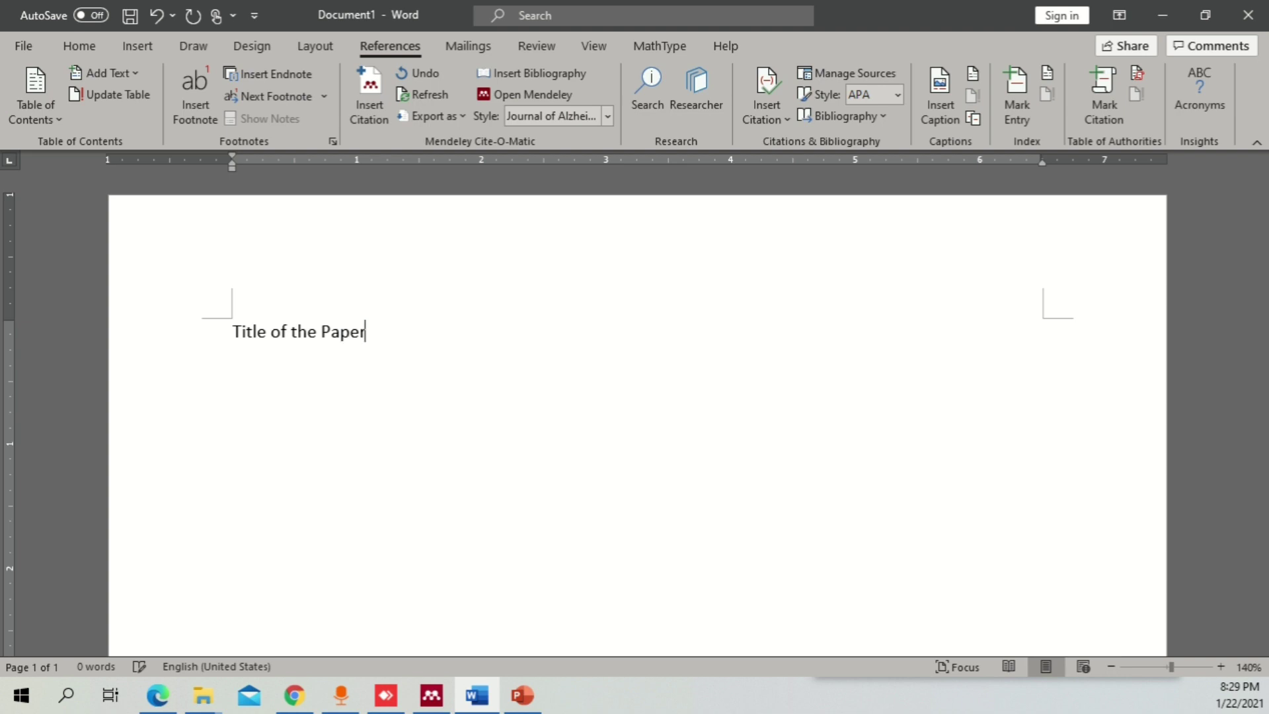
{"action": "key", "text": "ctrl+a"}
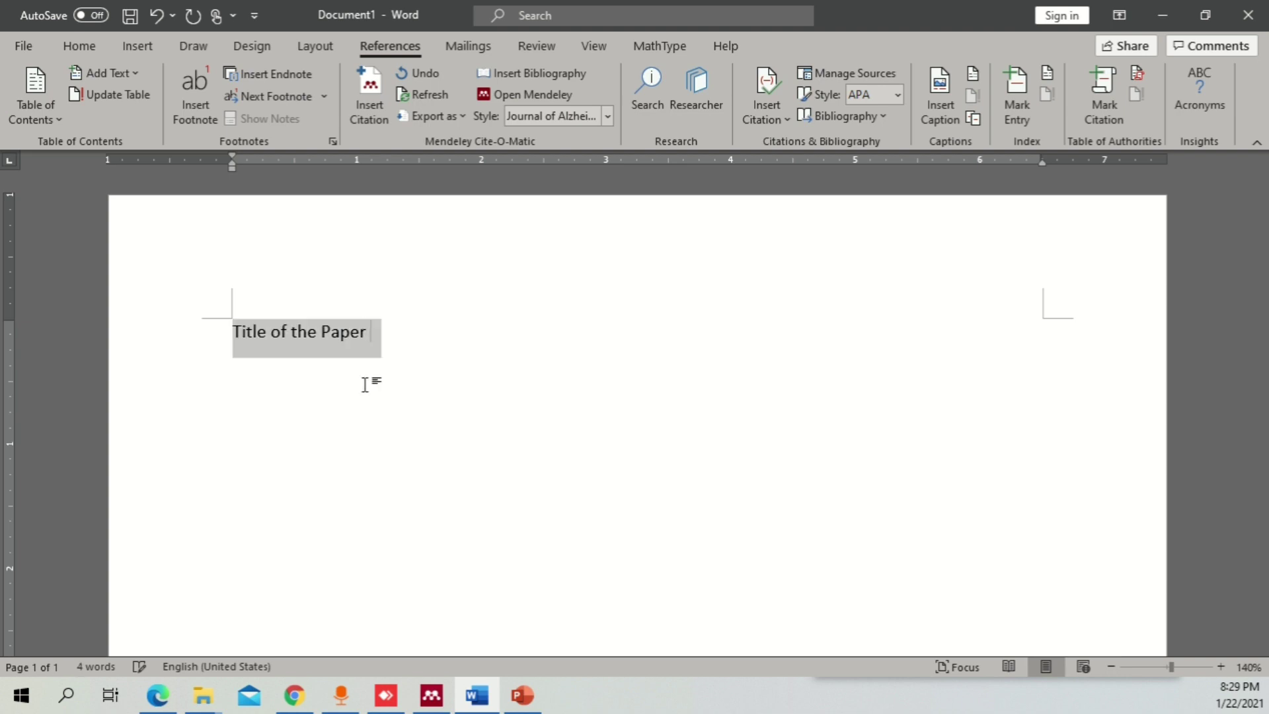
{"action": "key", "text": "ctrl+b"}
{"action": "key", "text": "ctrl+shift+period"}
{"action": "key", "text": "ctrl+shift+period"}
{"action": "key", "text": "ctrl+shift+period"}
{"action": "key", "text": "ctrl+shift+period"}
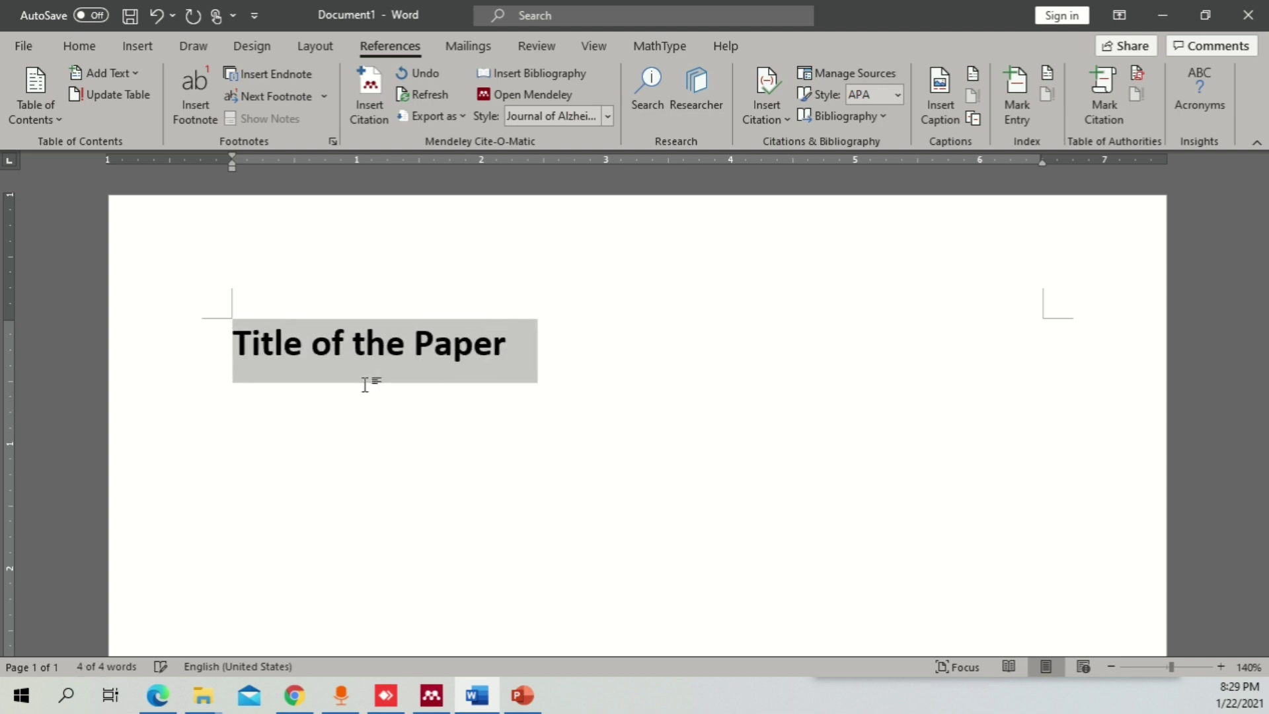
{"action": "key", "text": "Right"}
- Add the plain, non-bold line 'In paper the author discussed etc.' below the heading
{"action": "key", "text": "Return"}
{"action": "type", "text": "I"}
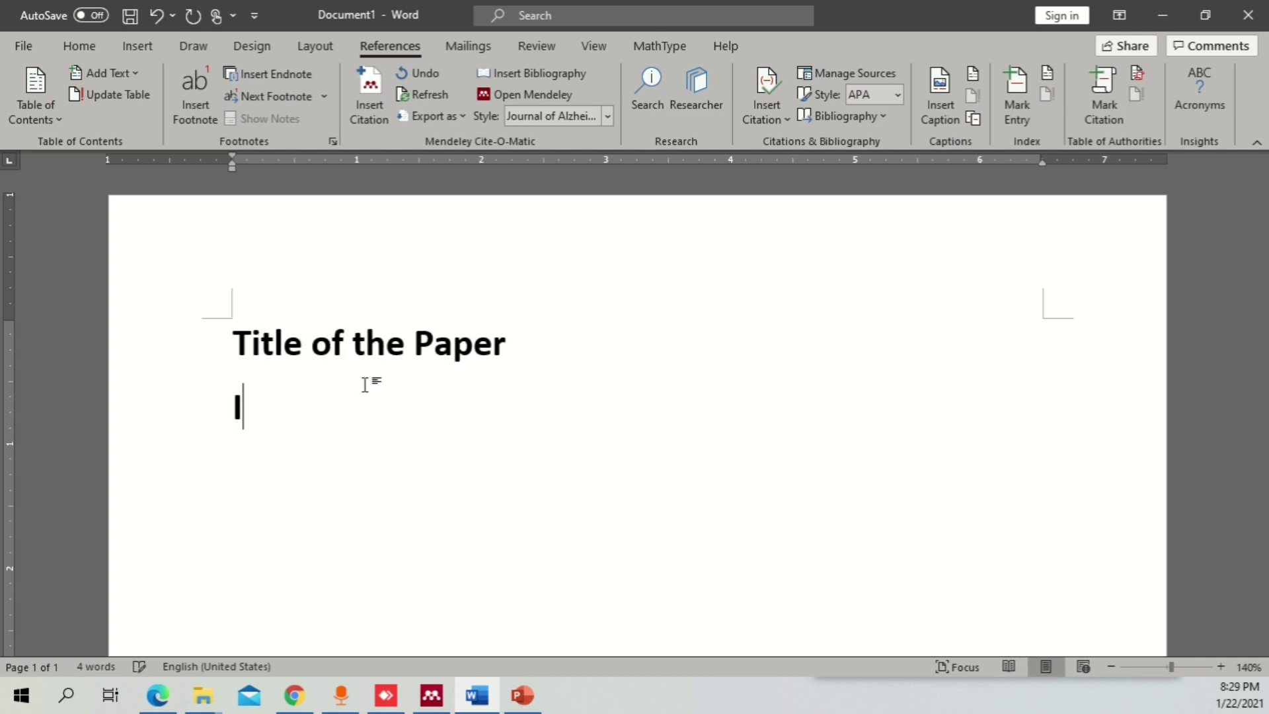
{"action": "type", "text": "n paper"}
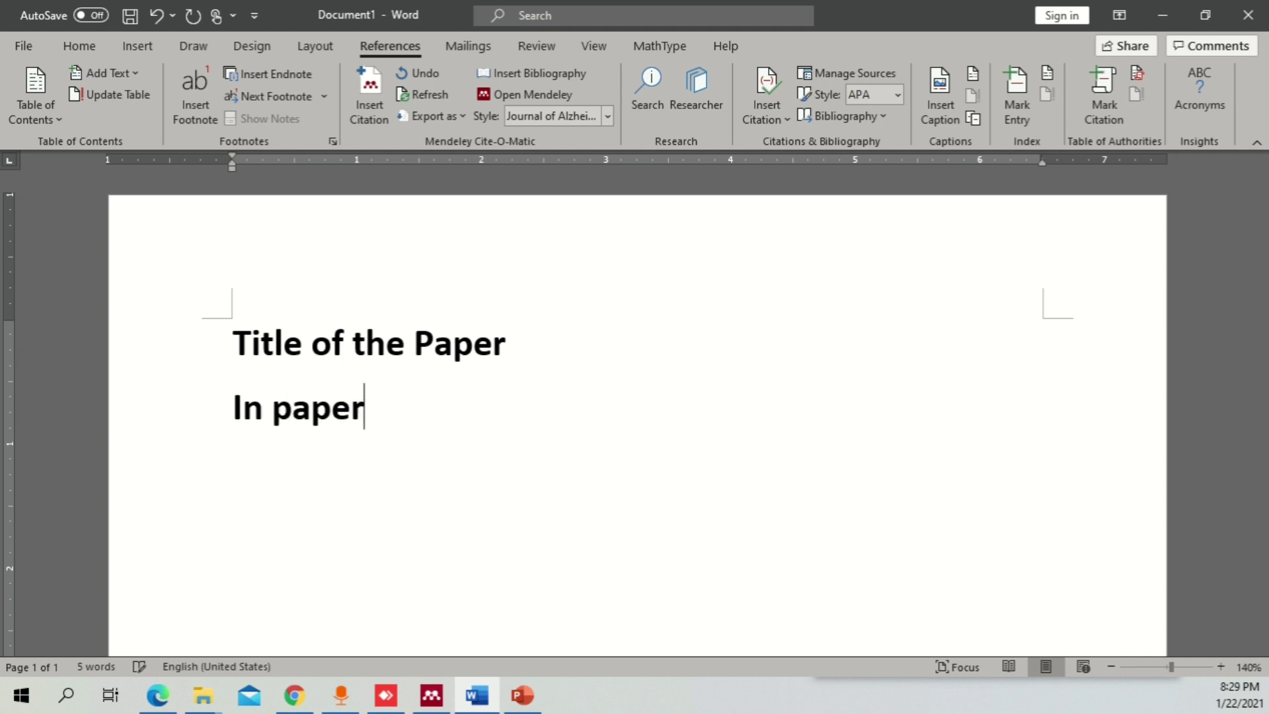
{"action": "key", "text": "shift+Left"}
{"action": "key", "text": "shift+Left"}
{"action": "key", "text": "shift+Left"}
{"action": "key", "text": "shift+Left"}
{"action": "key", "text": "shift+Left"}
{"action": "key", "text": "shift+Left"}
{"action": "key", "text": "shift+Left"}
{"action": "key", "text": "shift+Left"}
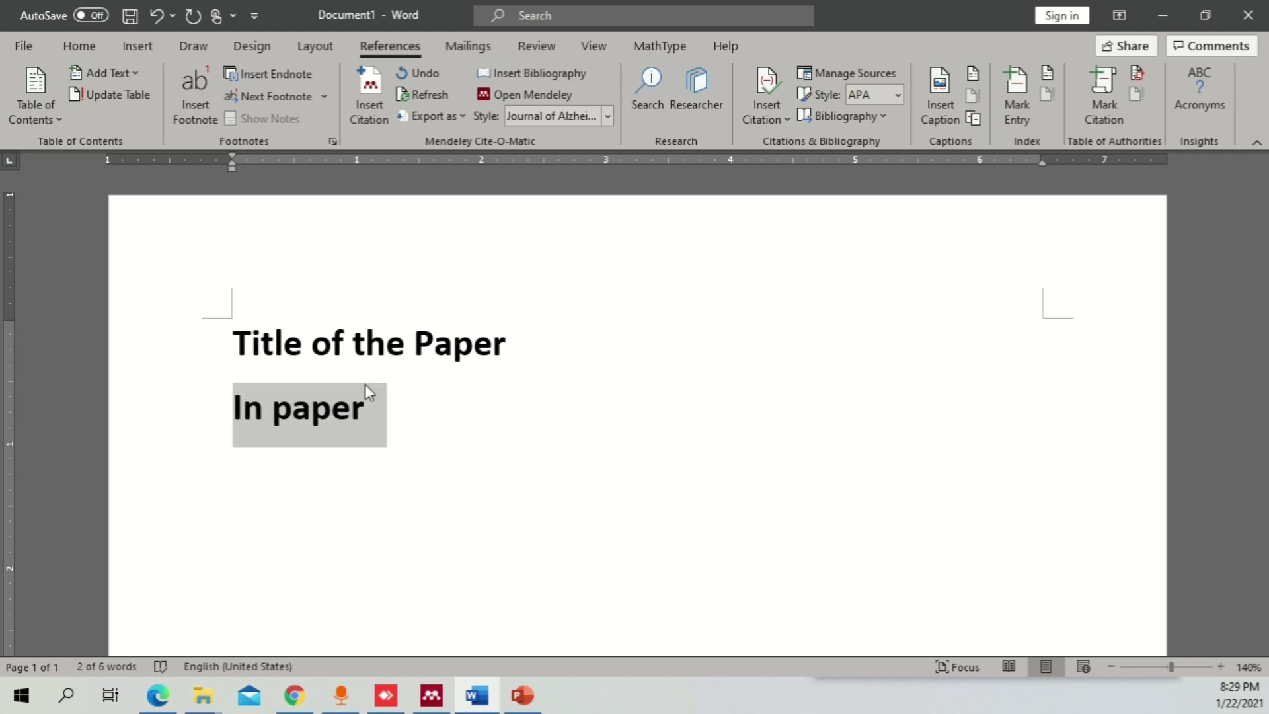
{"action": "key", "text": "ctrl+b"}
{"action": "left_click", "coordinate": [364, 383]}
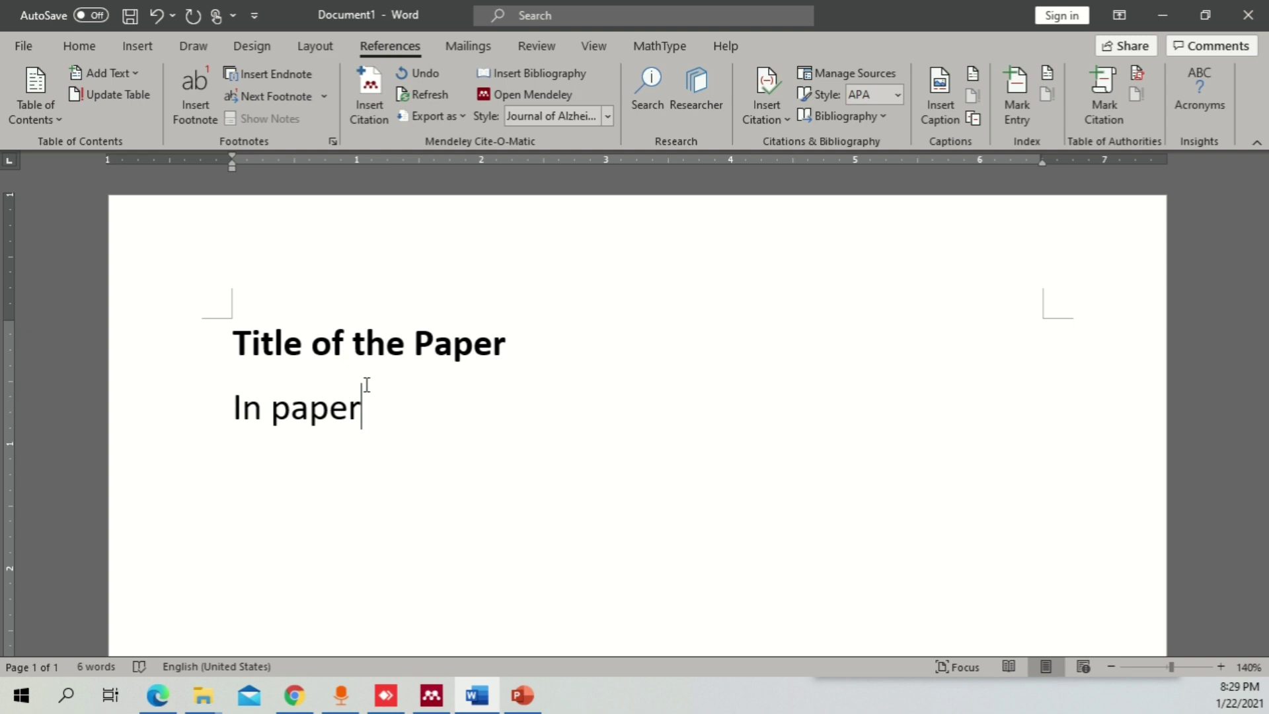
{"action": "type", "text": "the autho"}
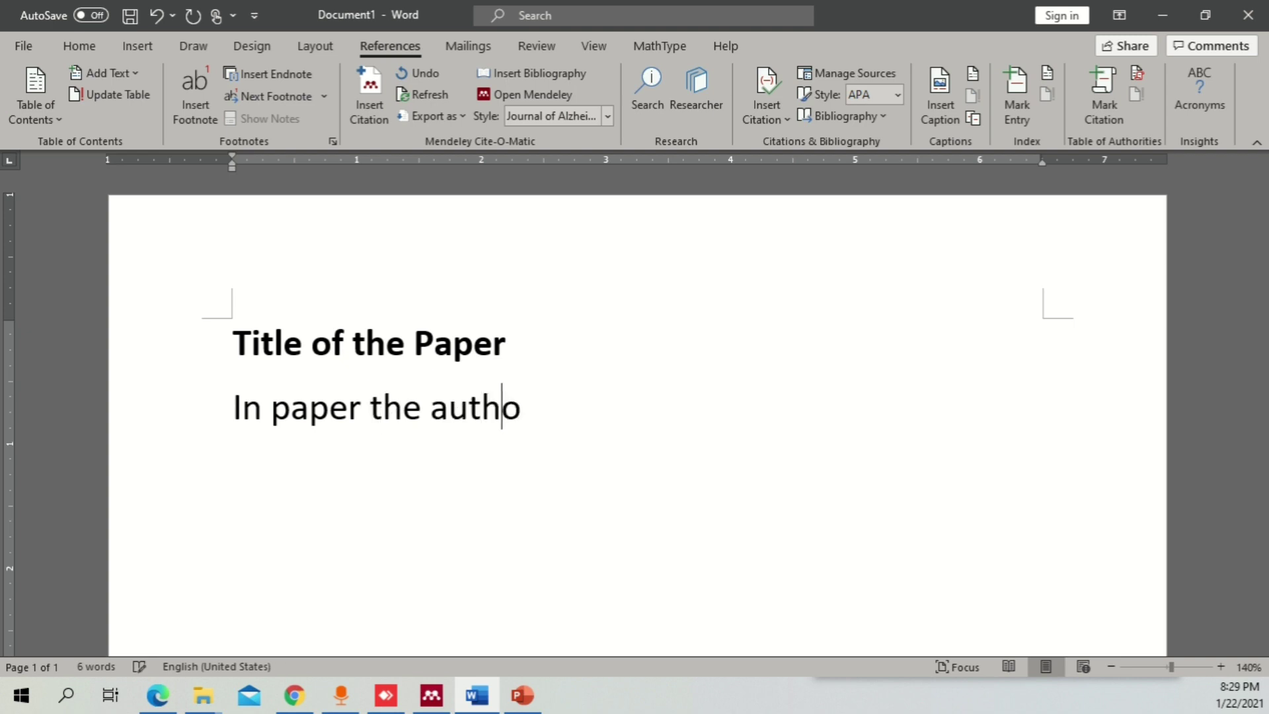
{"action": "type", "text": "r discussed "}
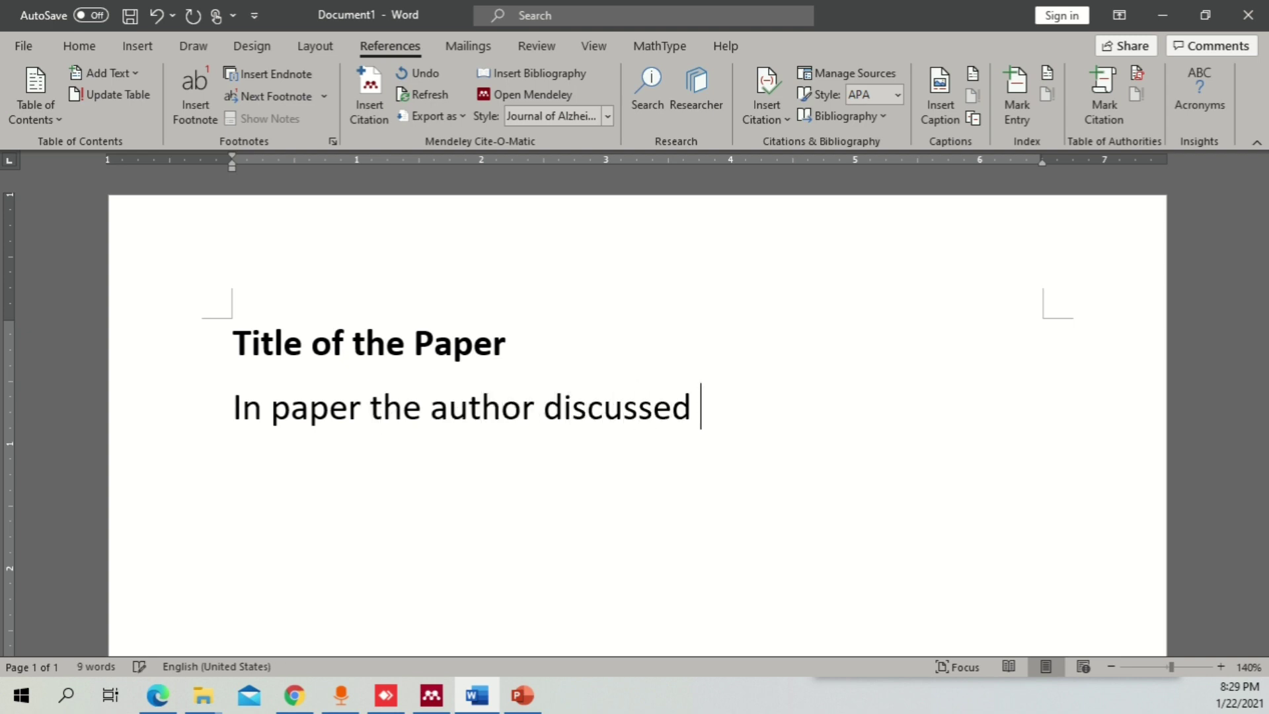
{"action": "type", "text": "etc."}
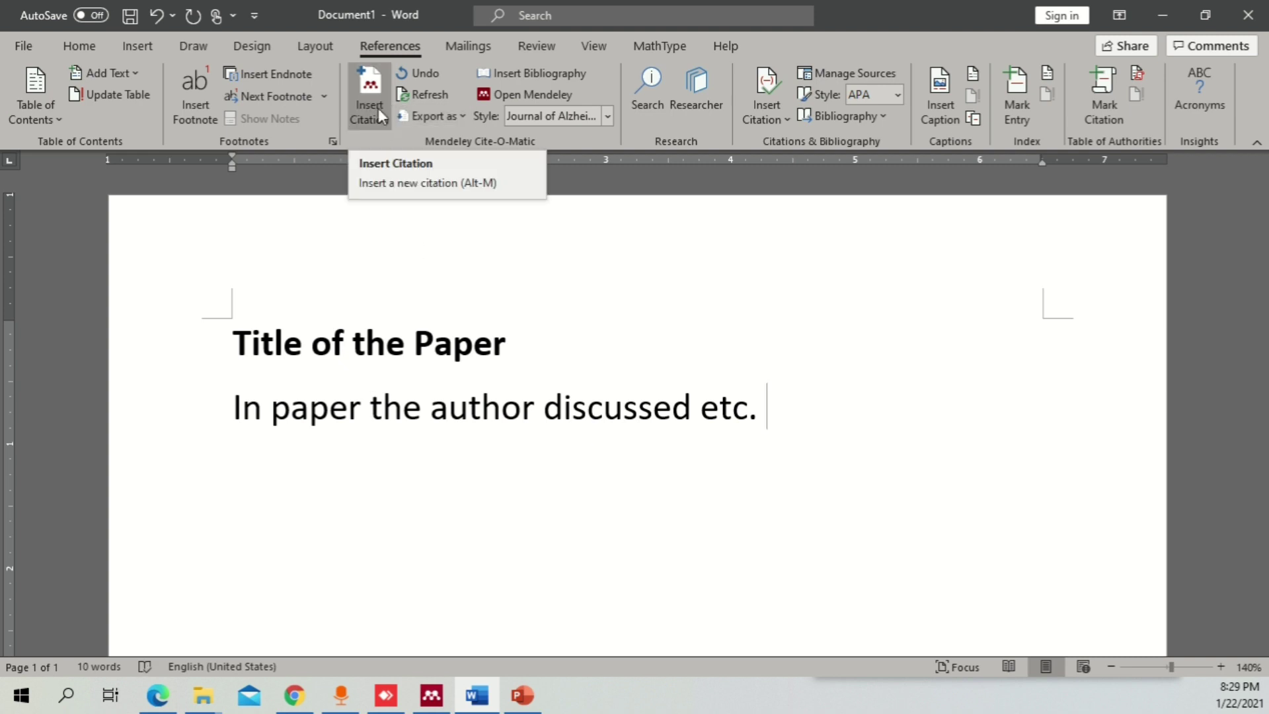
- Review the Home and References tabs and Mendeley's plugin options, then try Insert Citation and bring Mendeley forward
{"action": "left_click", "coordinate": [78, 47]}
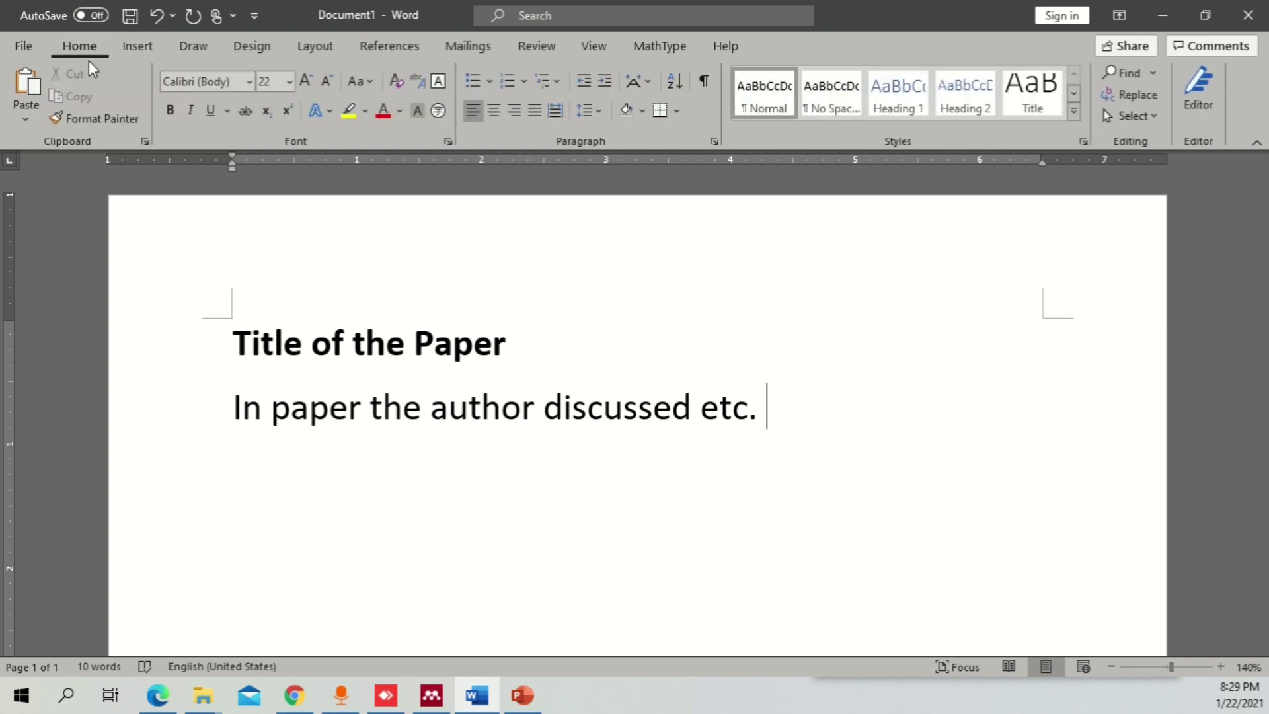
{"action": "left_click", "coordinate": [402, 49]}
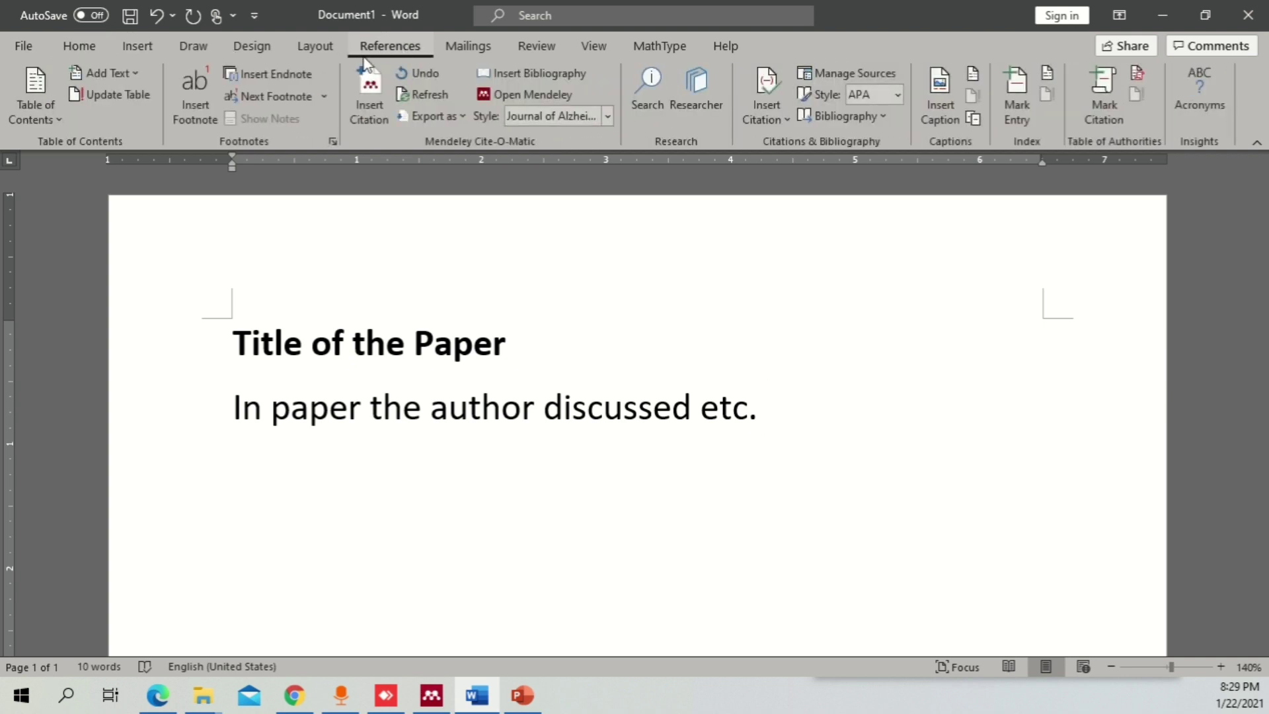
{"action": "left_click", "coordinate": [431, 694]}
{"action": "left_click", "coordinate": [123, 31]}
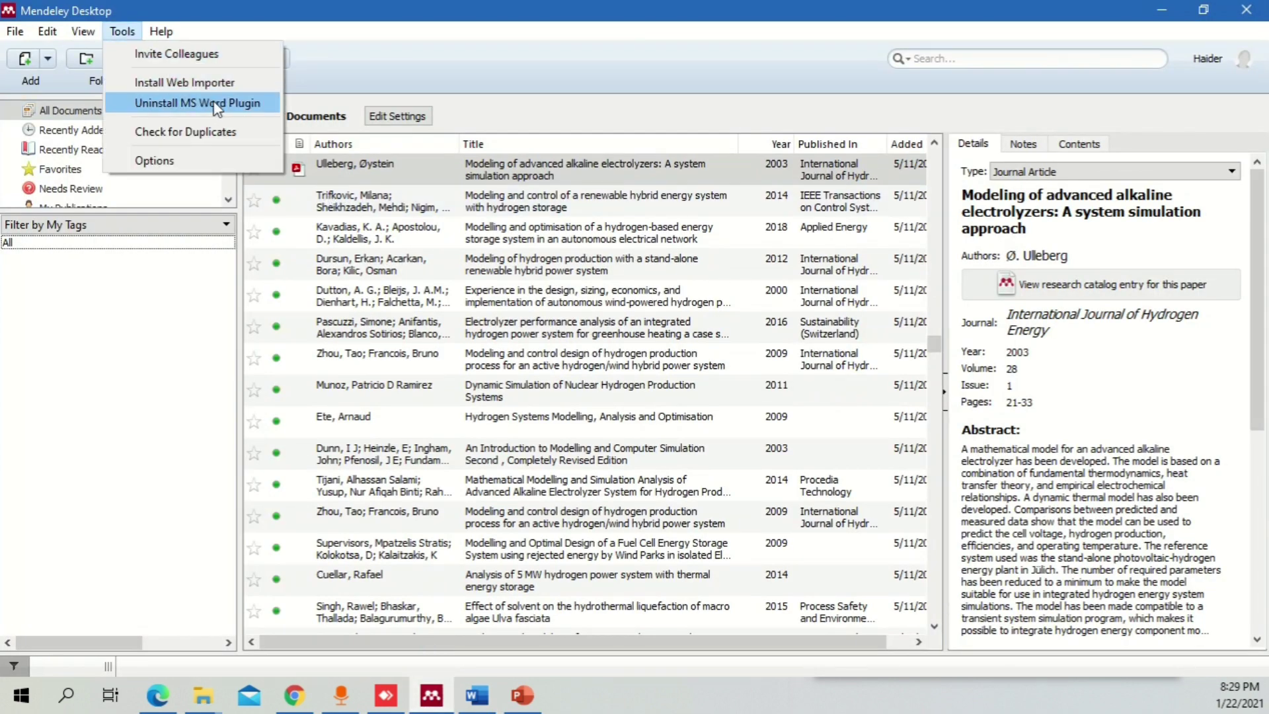
{"action": "left_click", "coordinate": [1163, 20]}
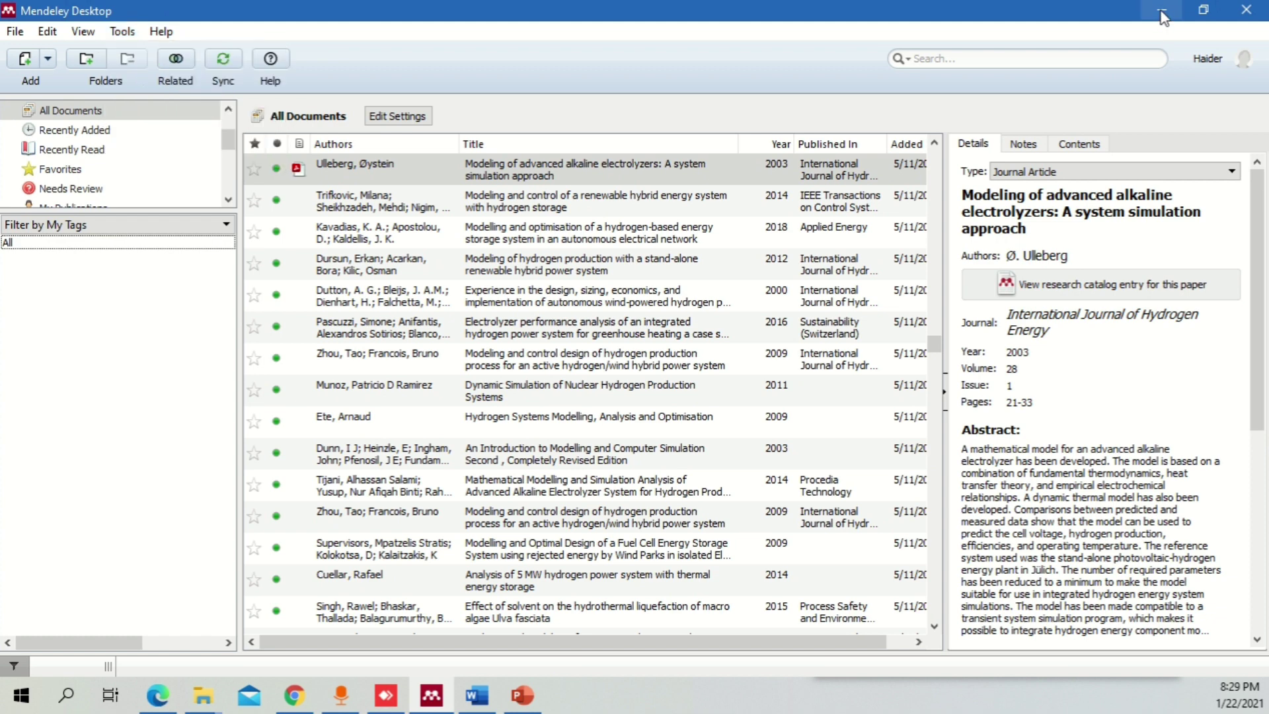
{"action": "left_click", "coordinate": [1163, 14]}
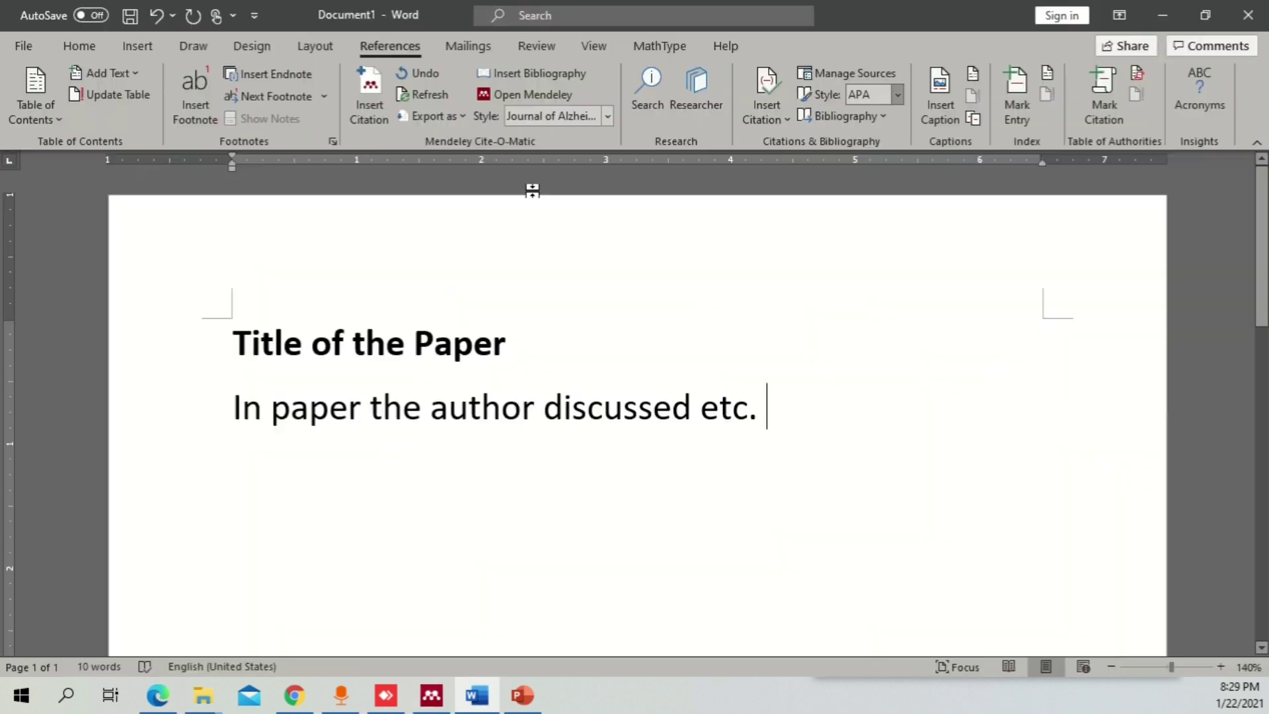
{"action": "left_click", "coordinate": [371, 93]}
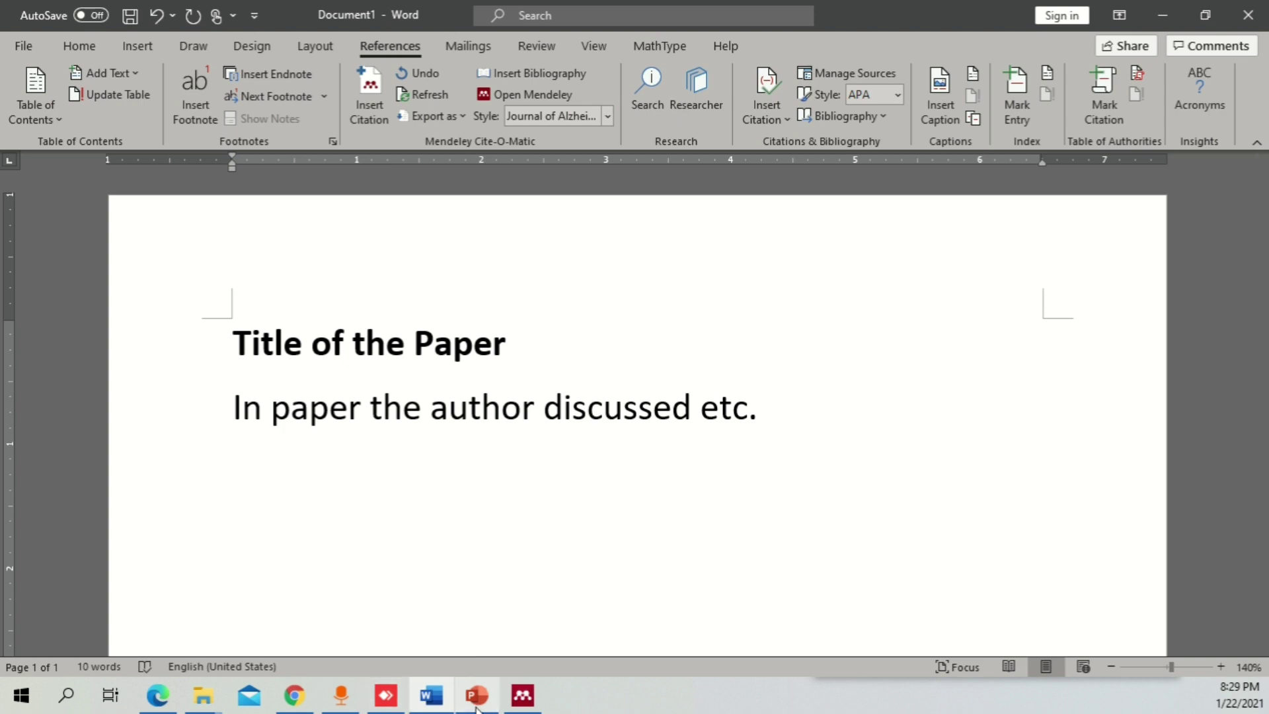
{"action": "left_click", "coordinate": [508, 693]}
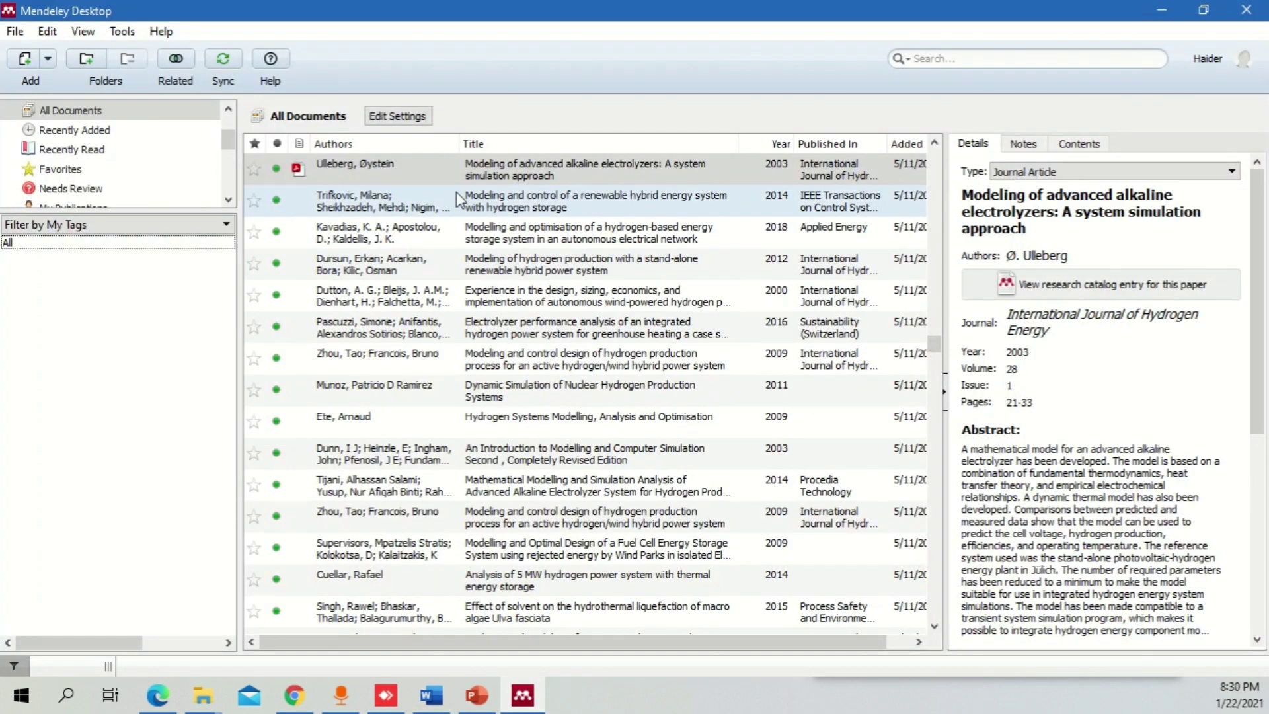
- Select and read the 2003 alkaline electrolyzer paper's full title in Mendeley's Details pane
{"action": "left_click", "coordinate": [1112, 203]}
{"action": "left_click_drag", "start_coordinate": [1047, 228], "coordinate": [964, 193]}
{"action": "left_click", "coordinate": [1004, 201]}
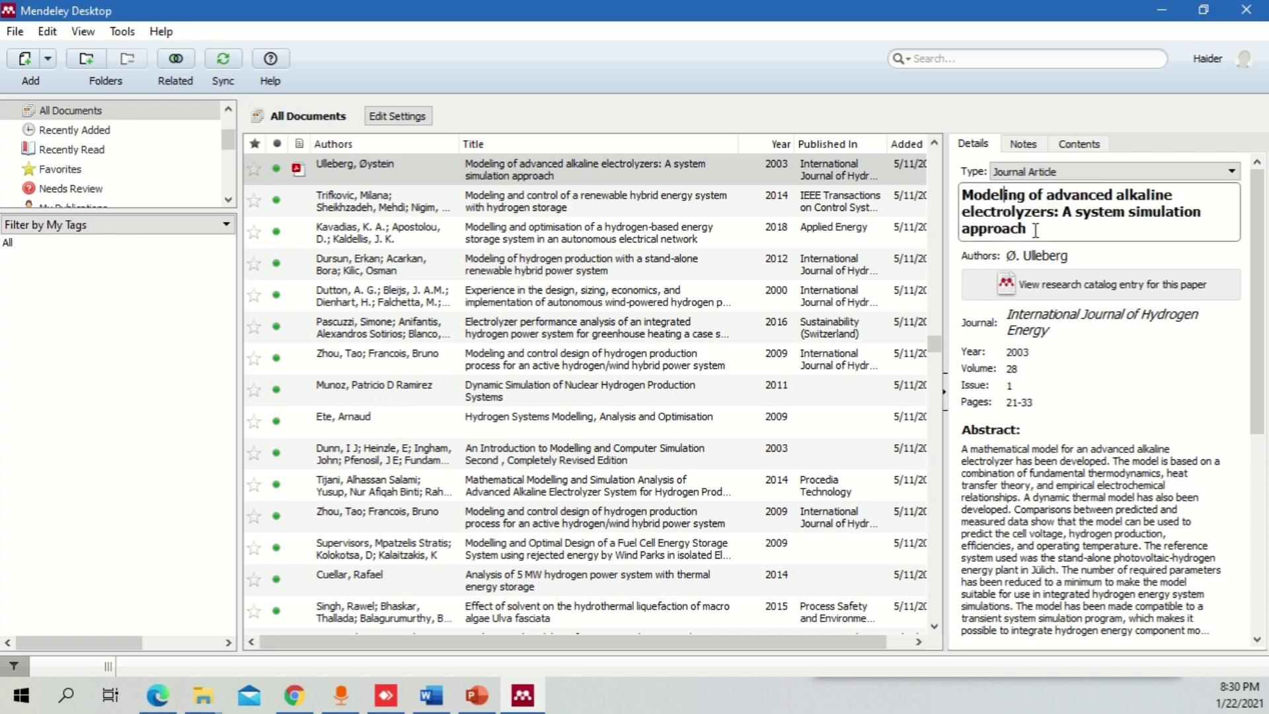
{"action": "left_click_drag", "start_coordinate": [1036, 229], "coordinate": [964, 193]}
{"action": "left_click", "coordinate": [991, 202]}
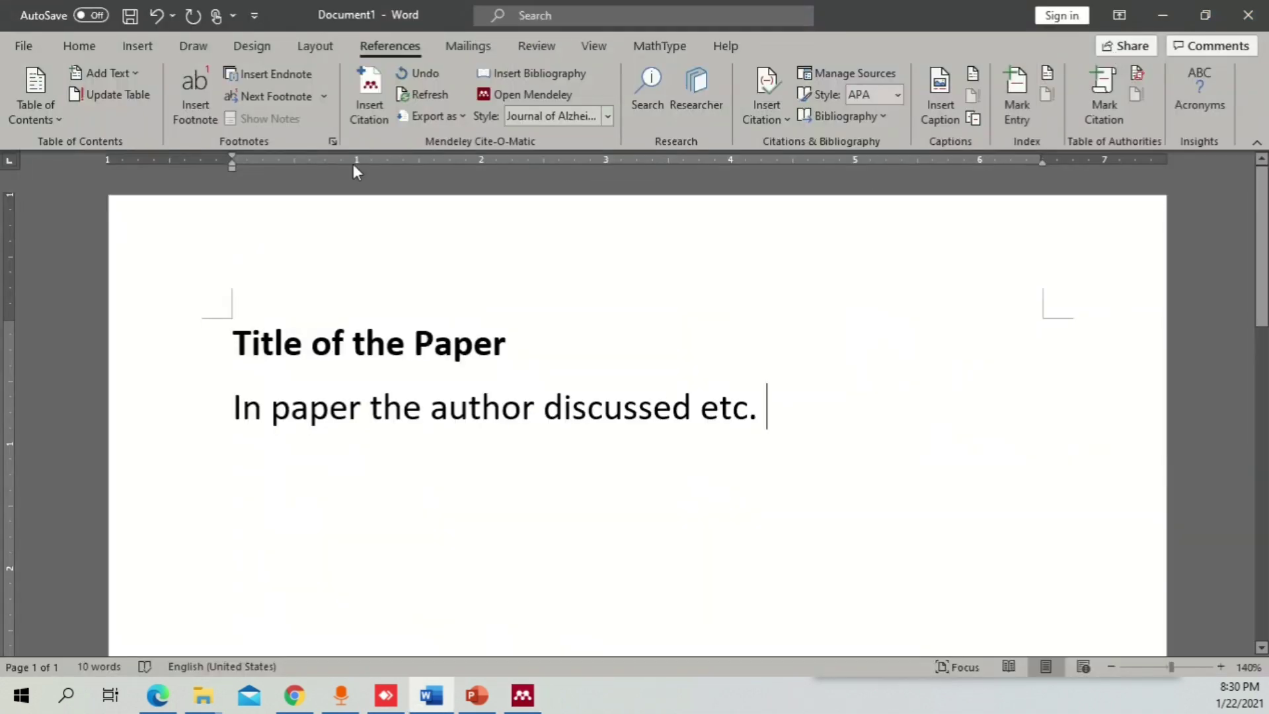
- Cite the 2003 alkaline electrolyzer paper after the sentence, found by searching 'ulle', giving [1]
{"action": "left_click", "coordinate": [369, 99]}
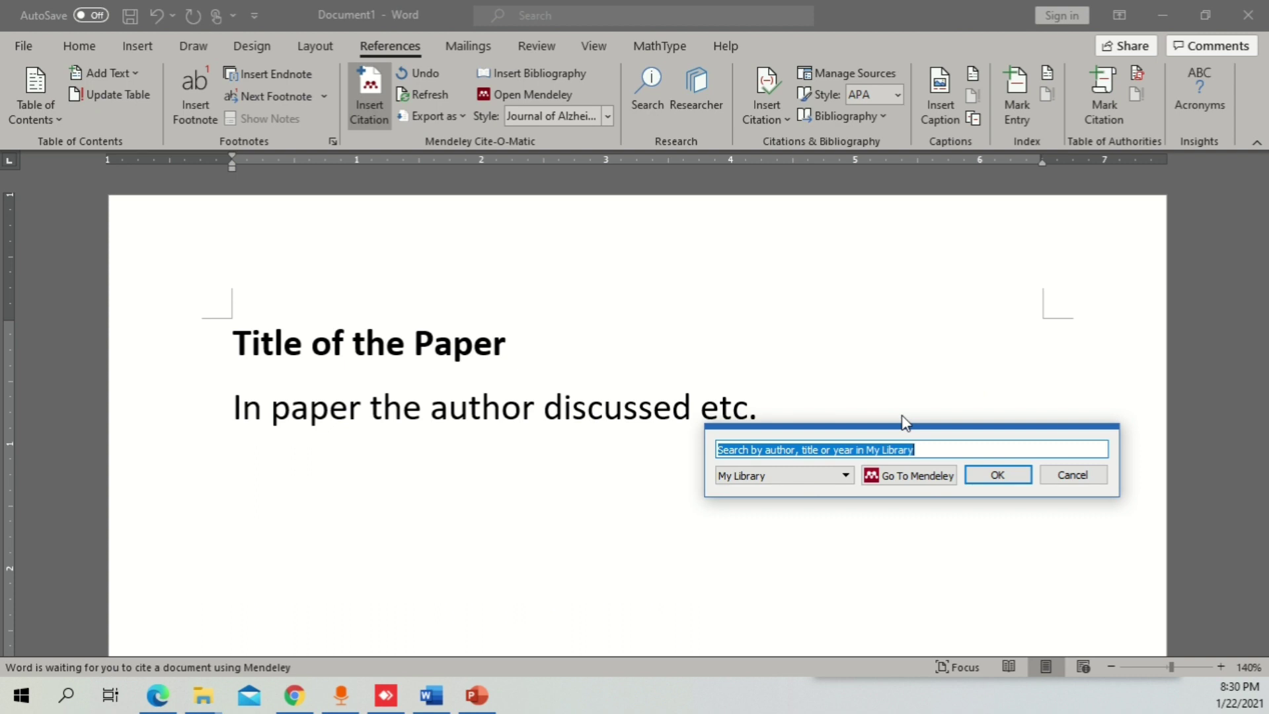
{"action": "type", "text": "ulle"}
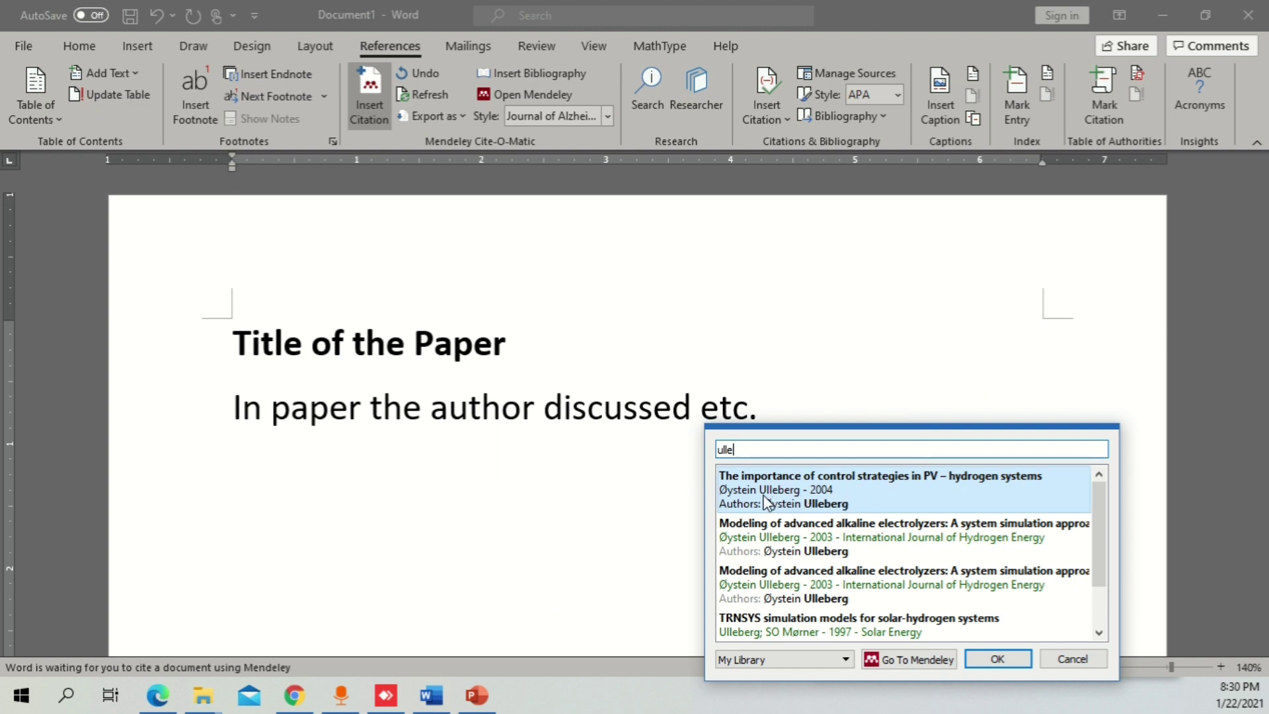
{"action": "left_click", "coordinate": [782, 549]}
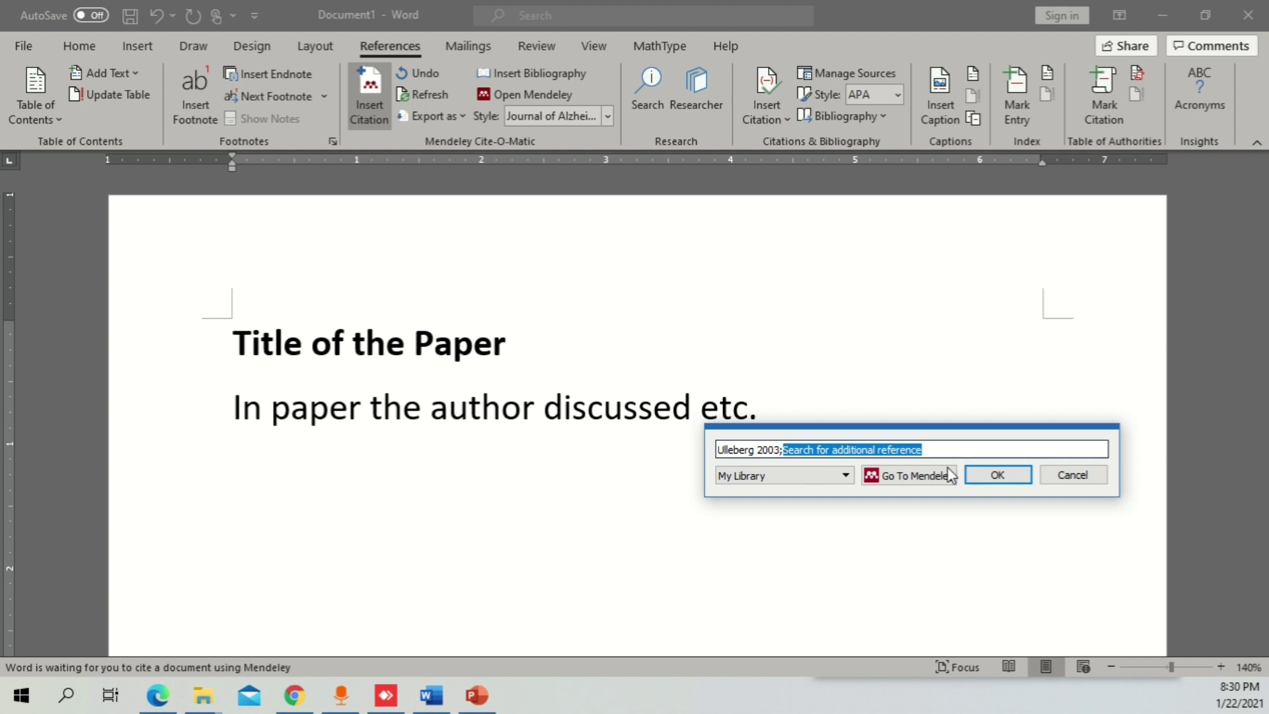
{"action": "left_click", "coordinate": [1012, 477]}
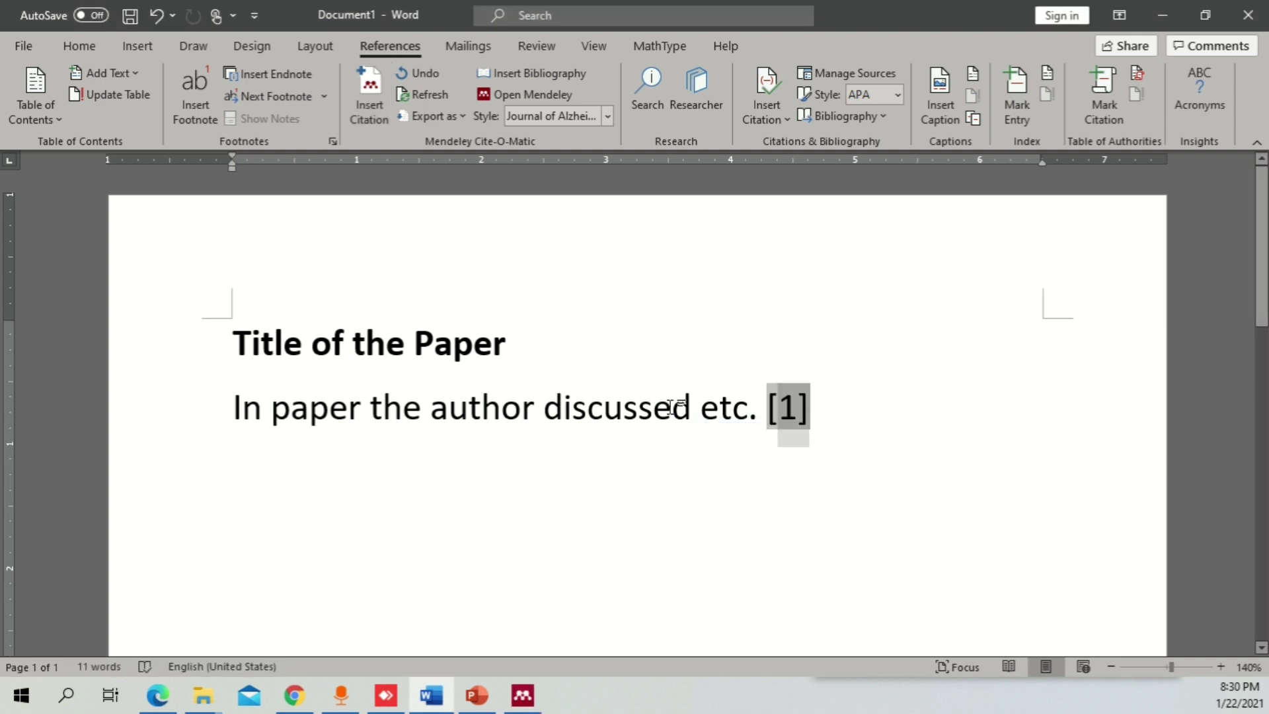
{"action": "left_click", "coordinate": [913, 495]}
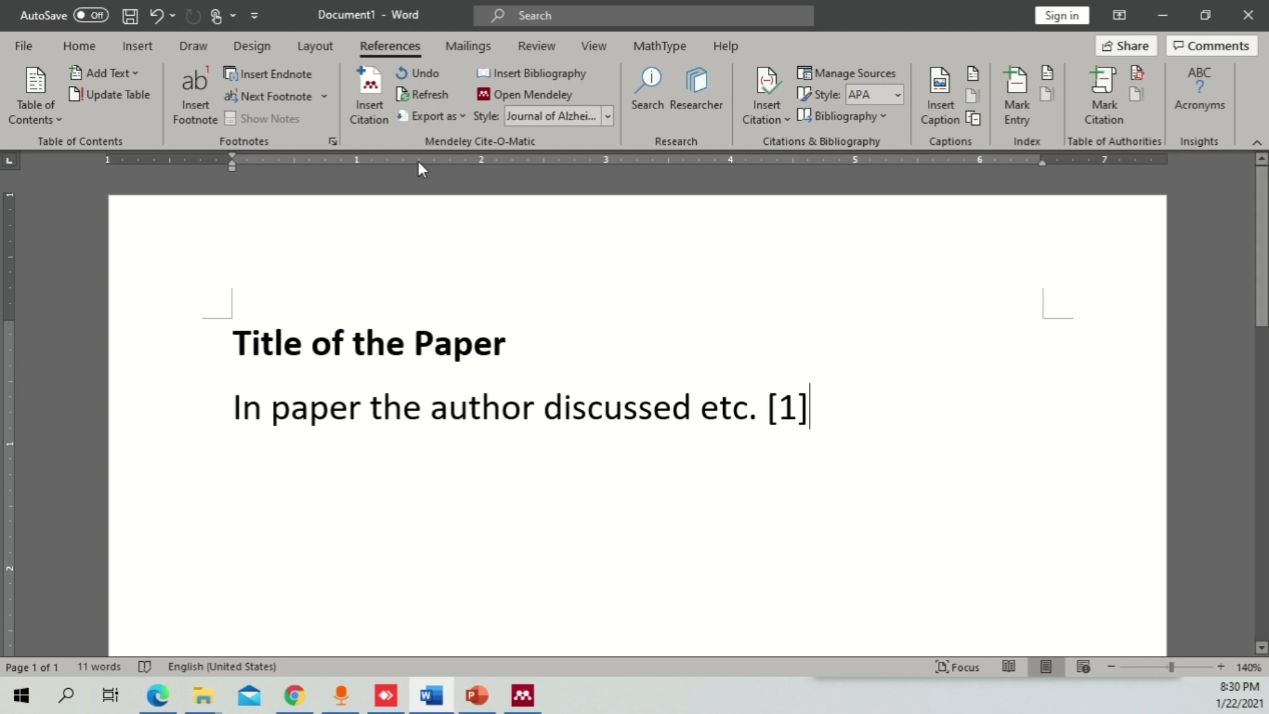
- Add a second citation for the 2015 hydrogen storage review right after [1]
{"action": "left_click", "coordinate": [370, 99]}
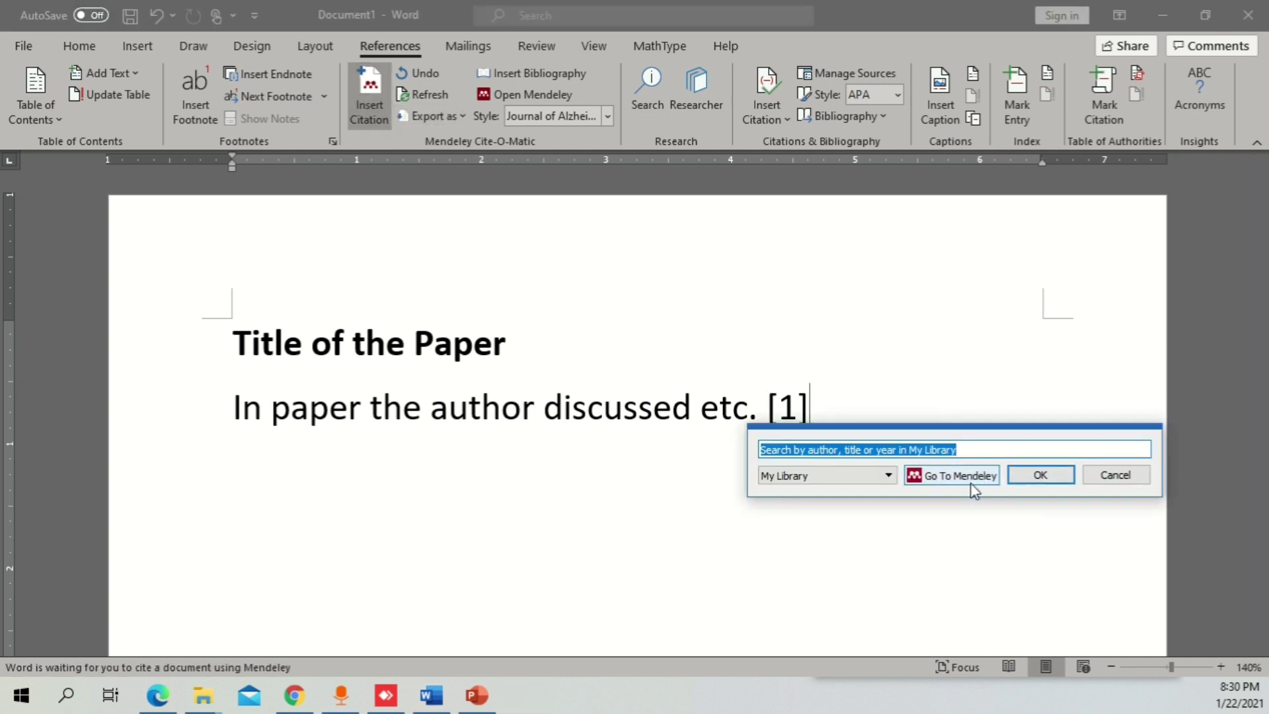
{"action": "type", "text": "ull"}
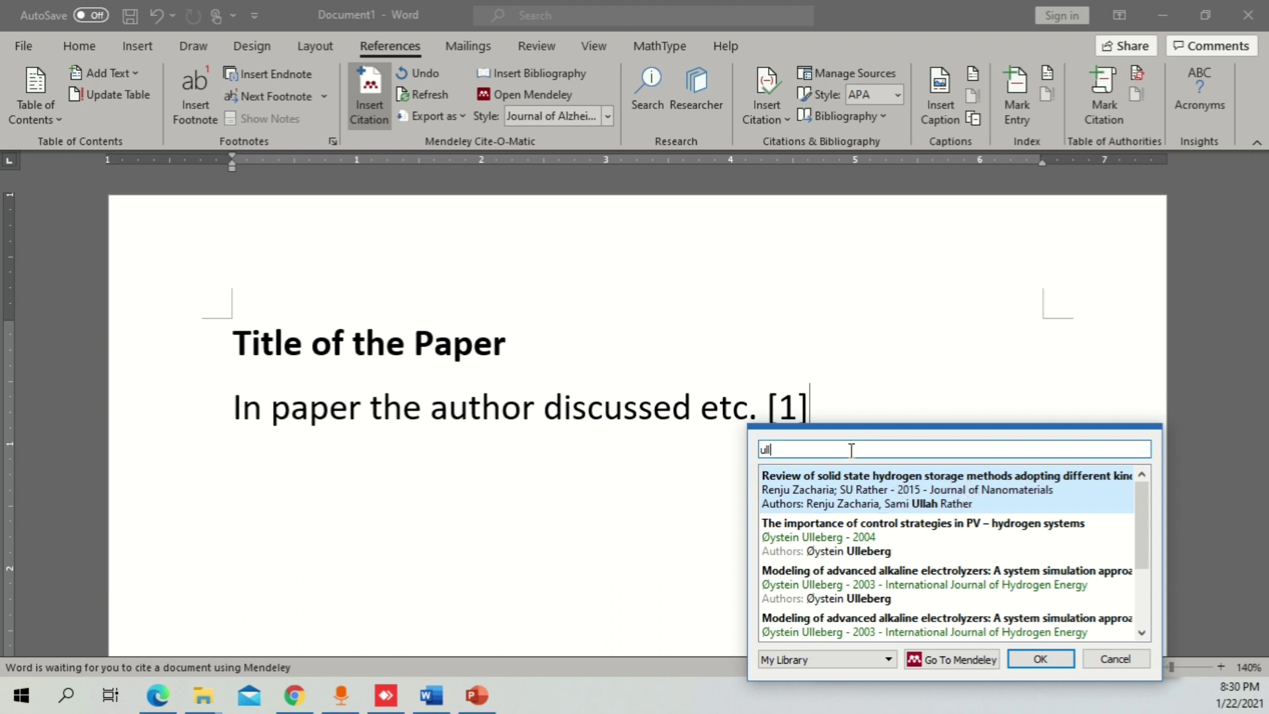
{"action": "left_click", "coordinate": [833, 500]}
{"action": "left_click", "coordinate": [1051, 477]}
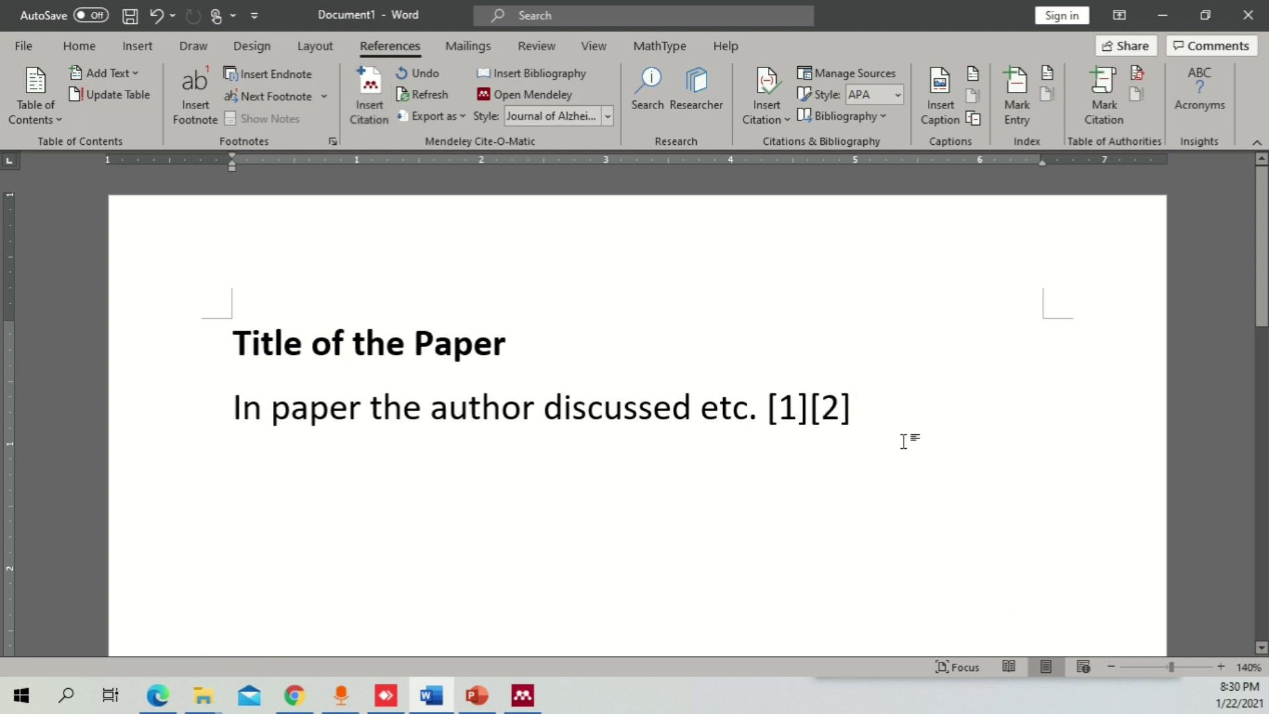
{"action": "left_click", "coordinate": [774, 413]}
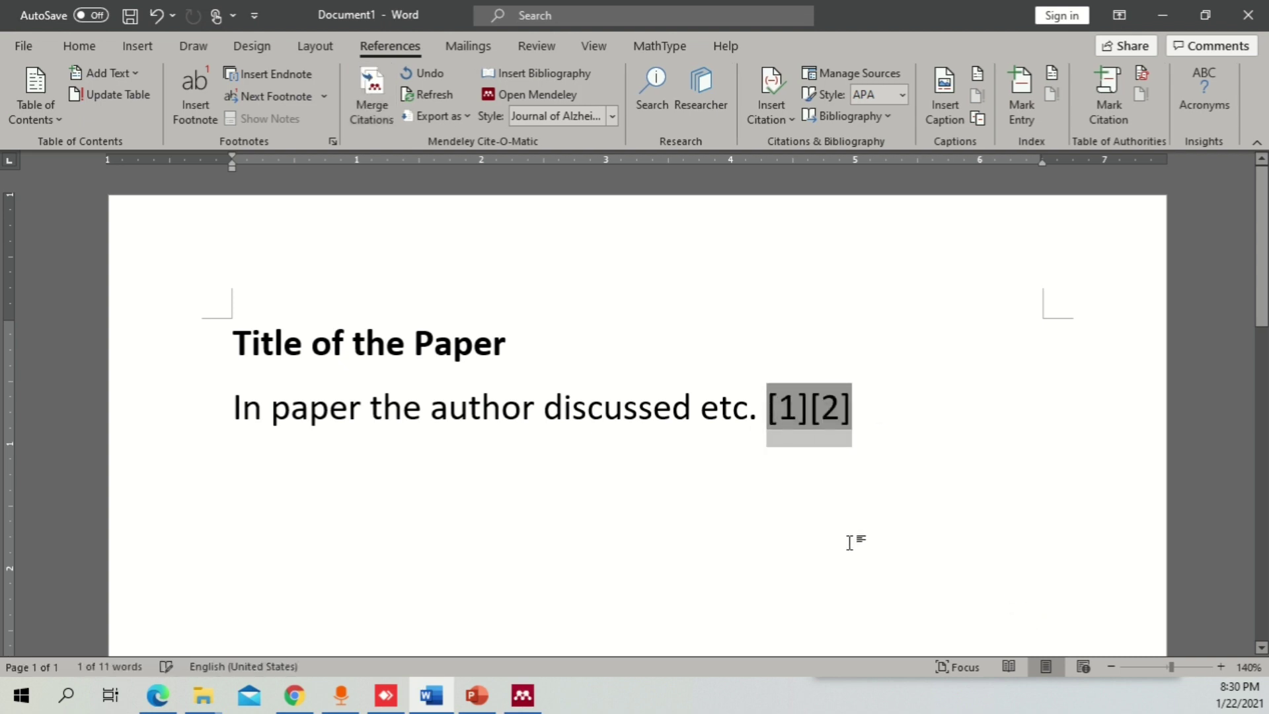
- Select the [1][2] citations together and apply Merge Citations to get [1,2]
{"action": "left_click", "coordinate": [881, 470]}
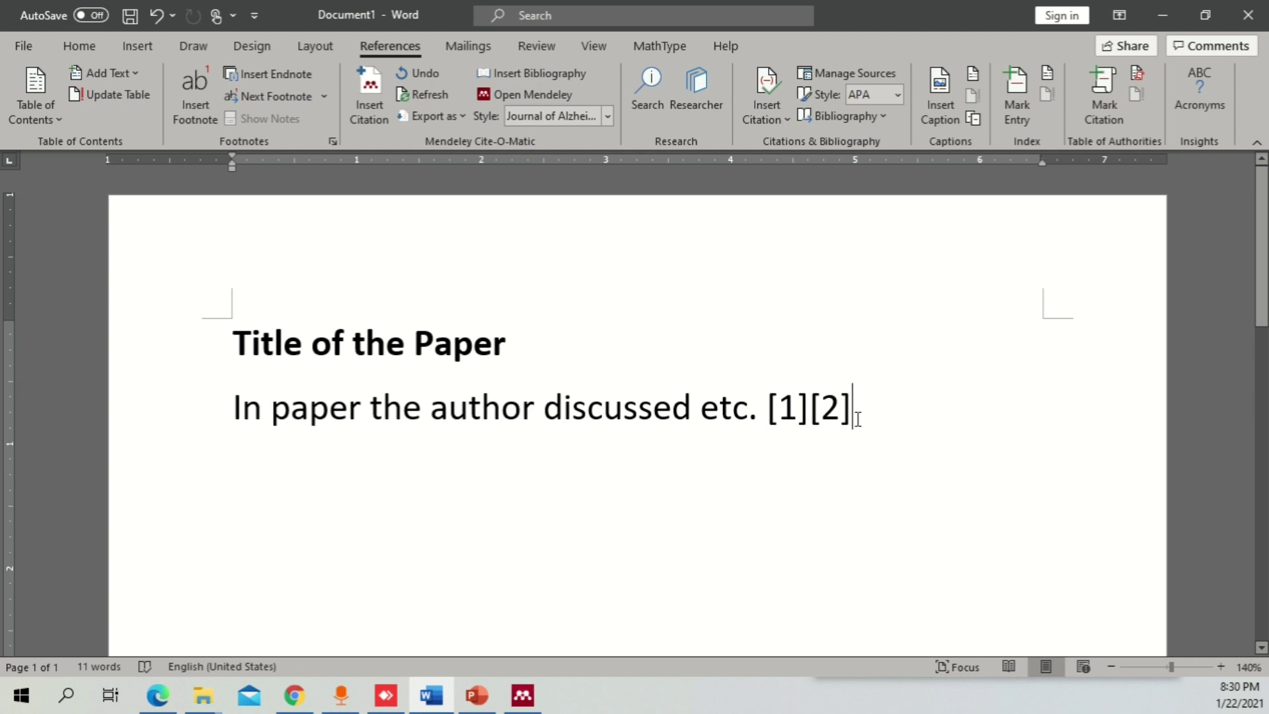
{"action": "left_click", "coordinate": [788, 408]}
{"action": "double_click", "coordinate": [788, 408]}
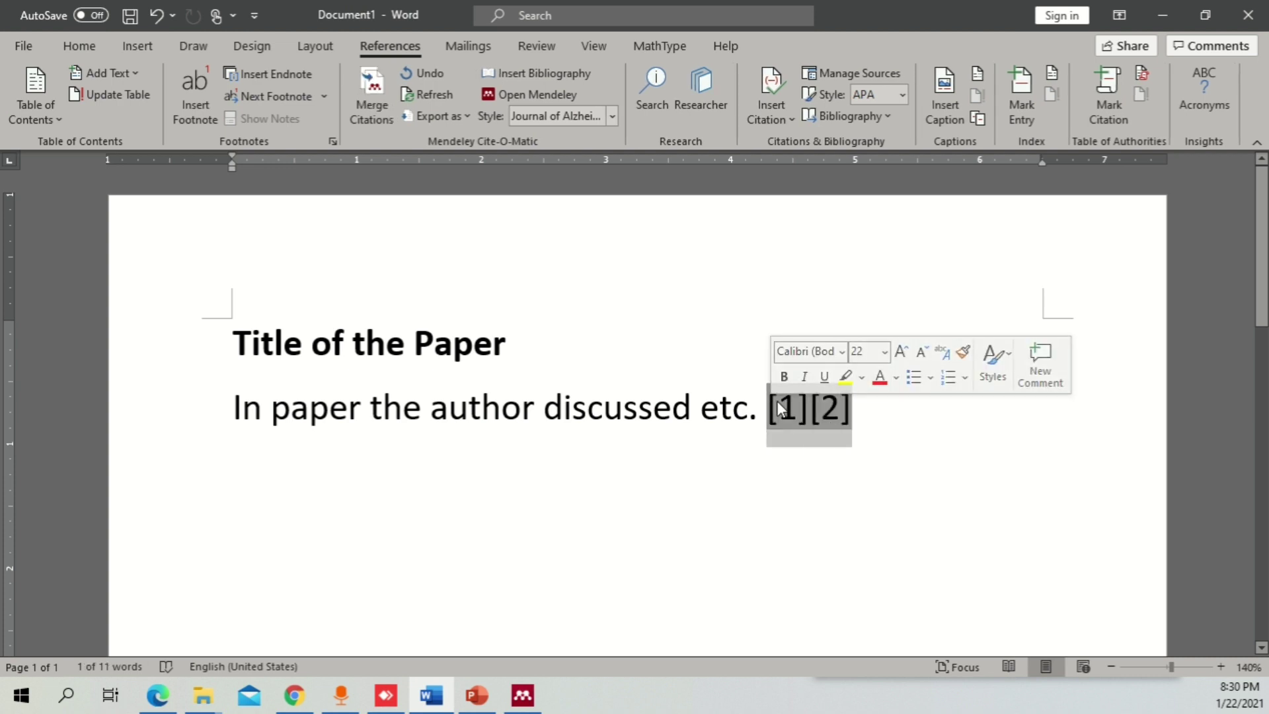
{"action": "left_click", "coordinate": [361, 103]}
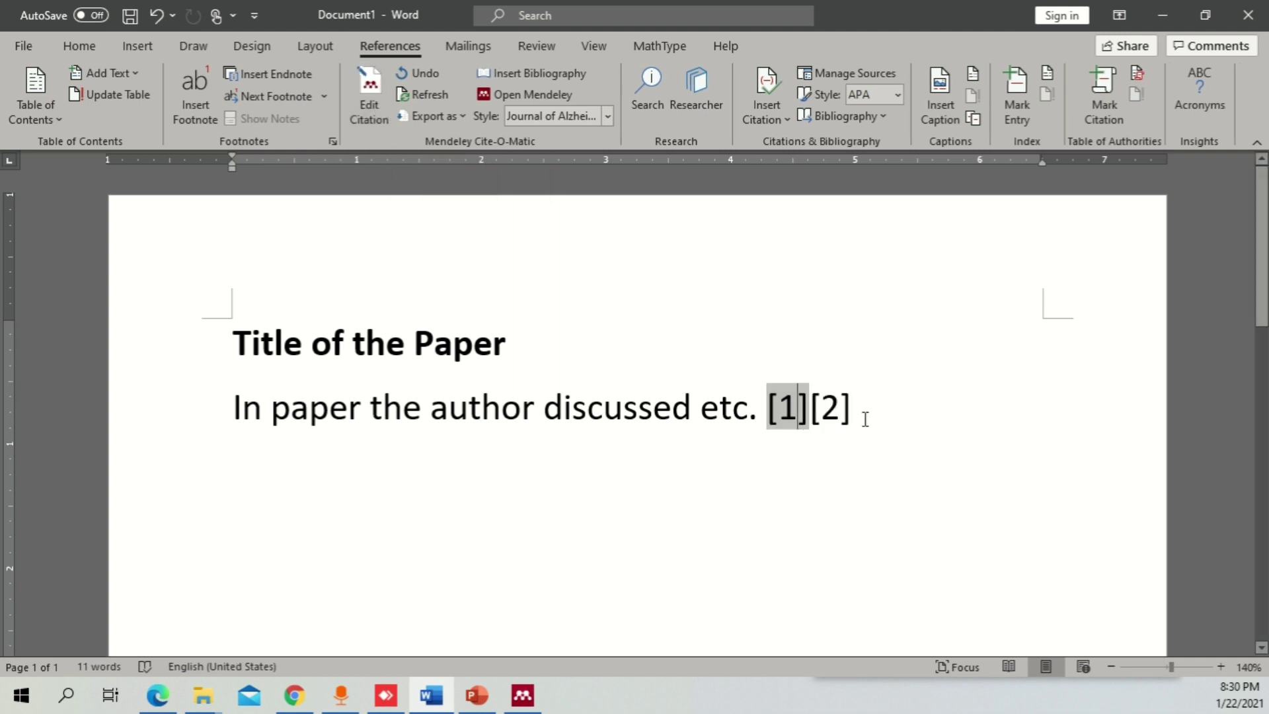
{"action": "double_click", "coordinate": [774, 412]}
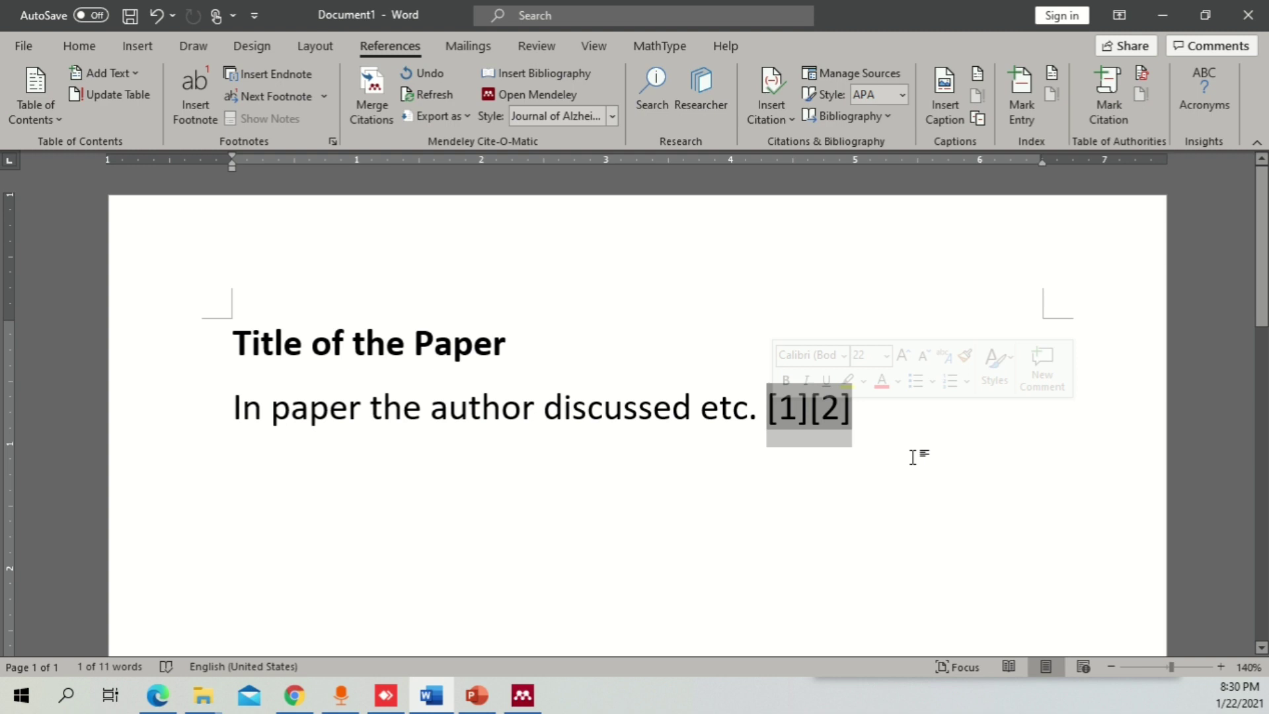
{"action": "left_click", "coordinate": [871, 436]}
{"action": "double_click", "coordinate": [778, 413]}
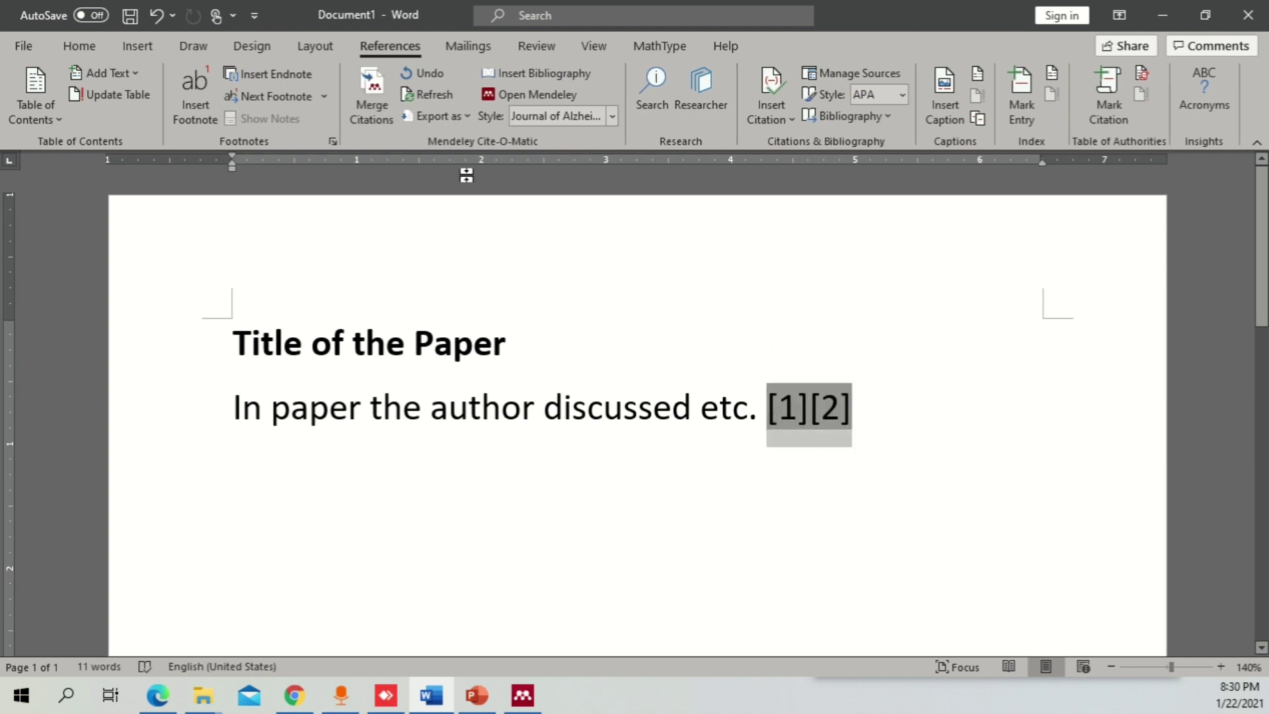
{"action": "left_click", "coordinate": [369, 97]}
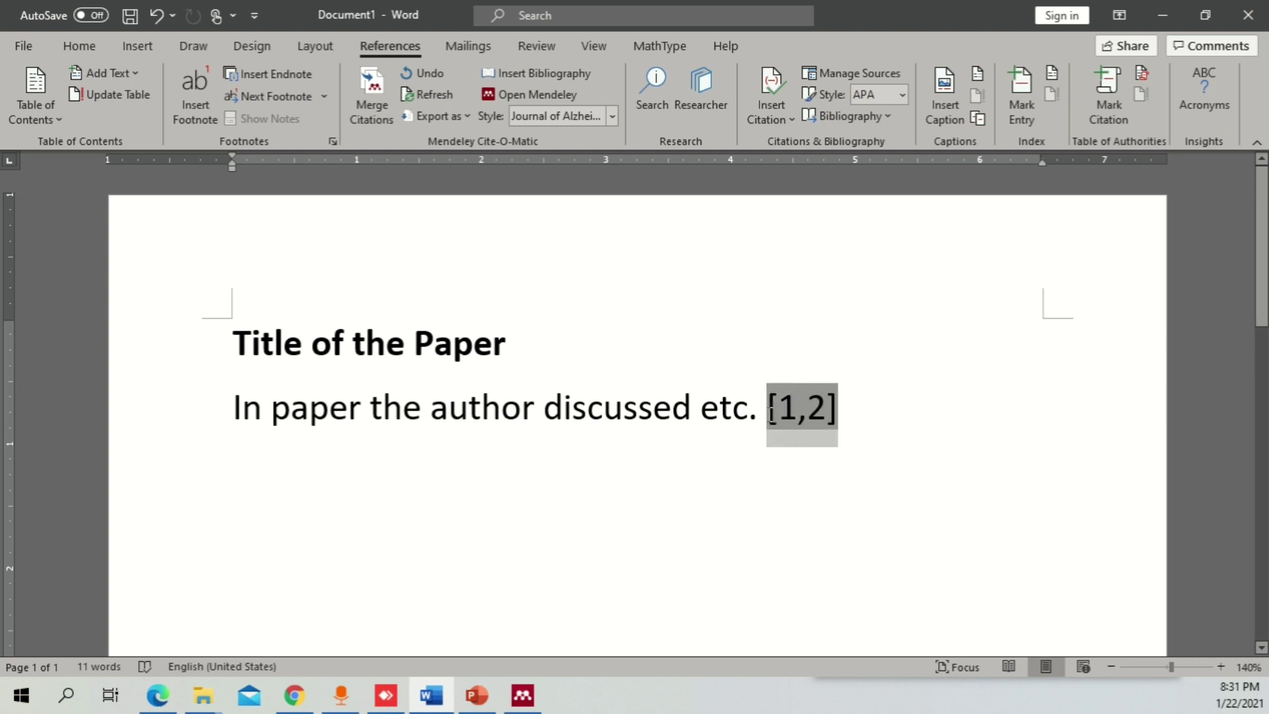
- Switch the Mendeley citation style to IEEE and check the reformatted citation
{"action": "left_click", "coordinate": [606, 116]}
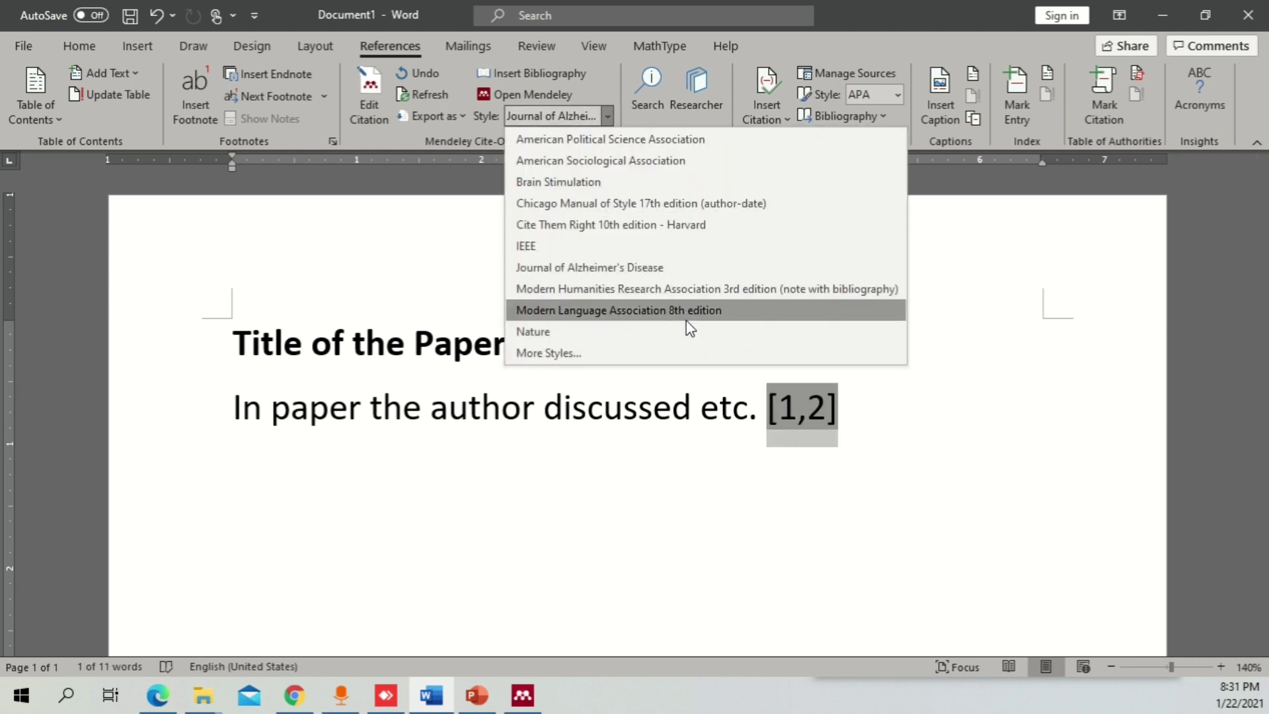
{"action": "left_click", "coordinate": [603, 244]}
{"action": "left_click", "coordinate": [895, 416]}
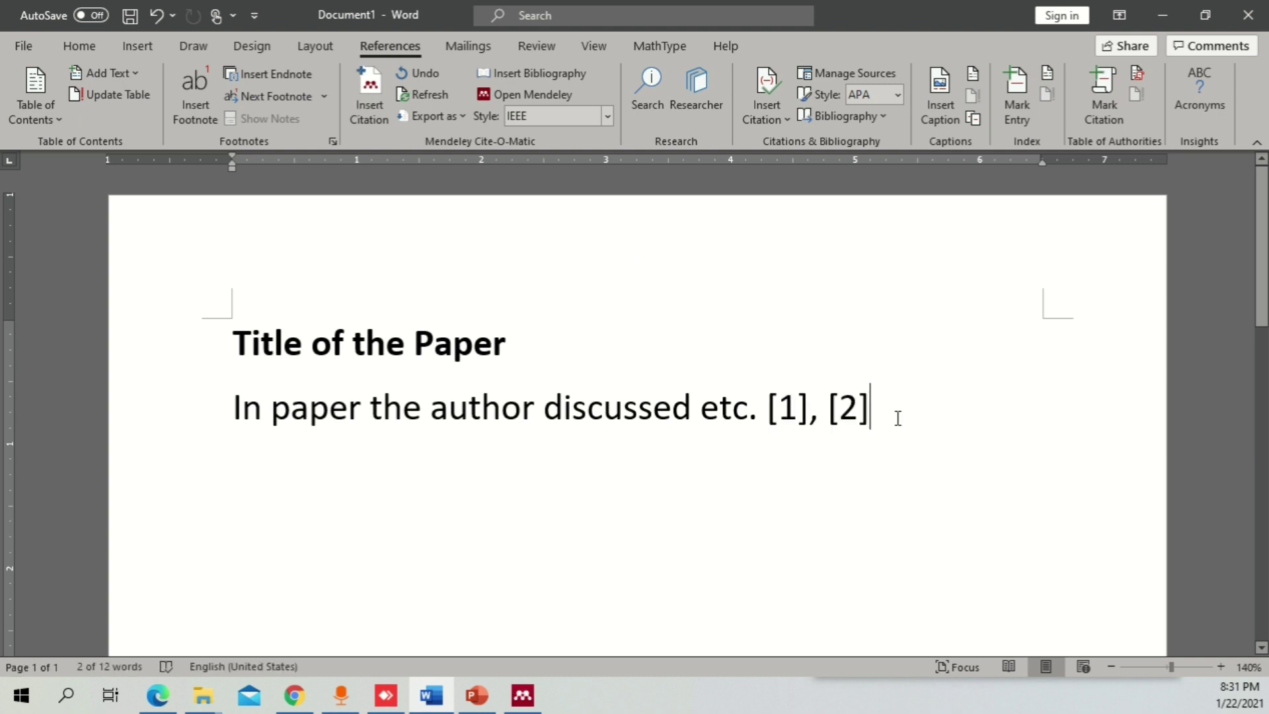
{"action": "left_click_drag", "start_coordinate": [901, 414], "coordinate": [764, 410]}
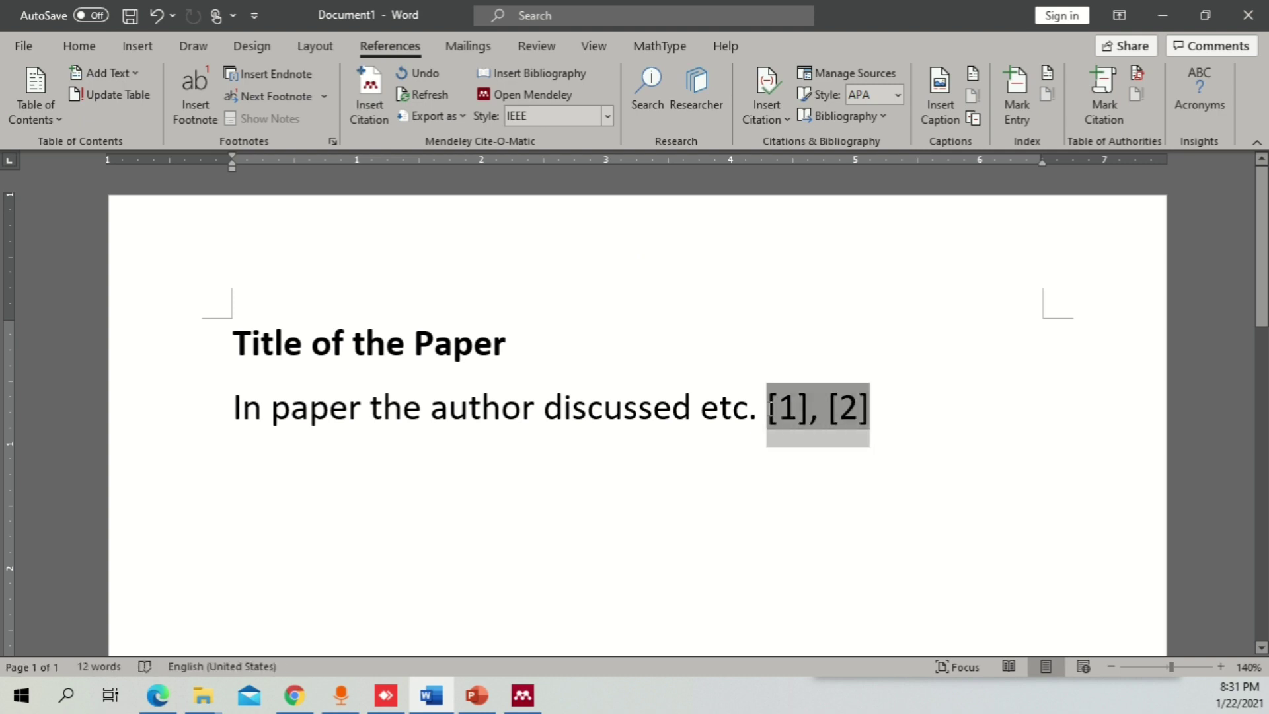
- Choose Energy Conversion and Management under More Styles and make it the active style
{"action": "left_click", "coordinate": [607, 116]}
{"action": "left_click", "coordinate": [605, 355]}
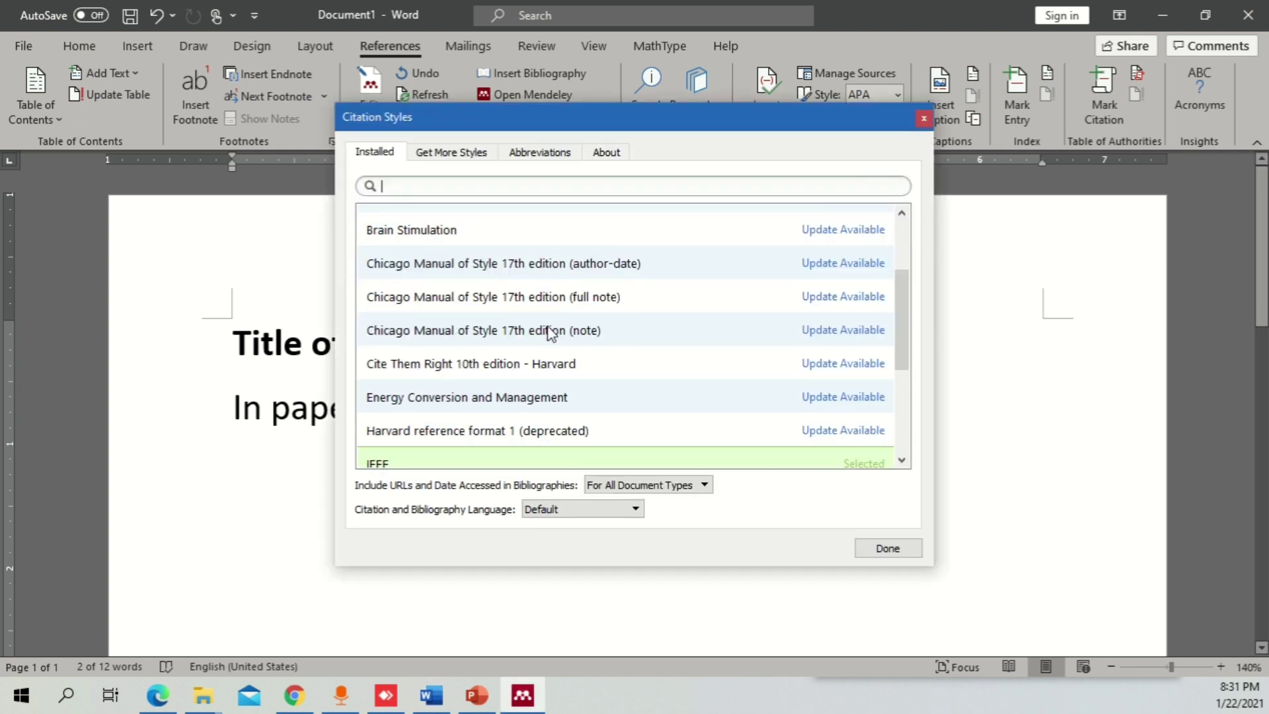
{"action": "left_click", "coordinate": [542, 400]}
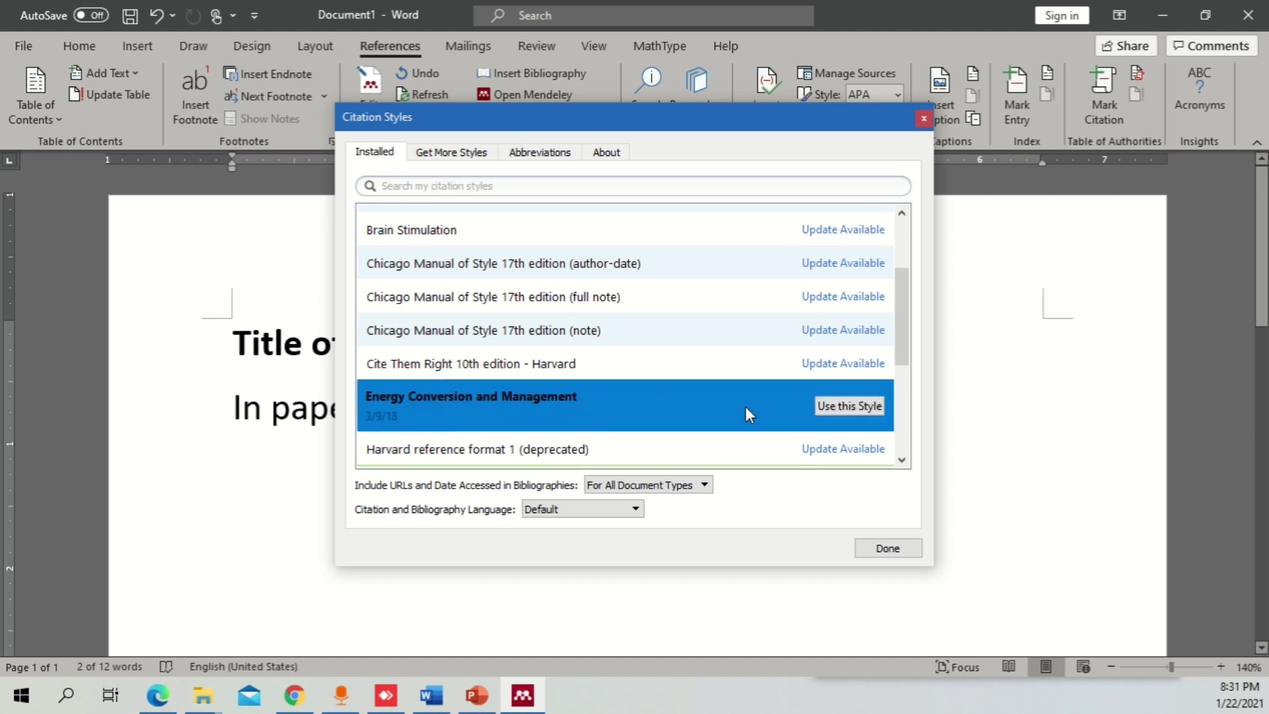
{"action": "left_click", "coordinate": [871, 407]}
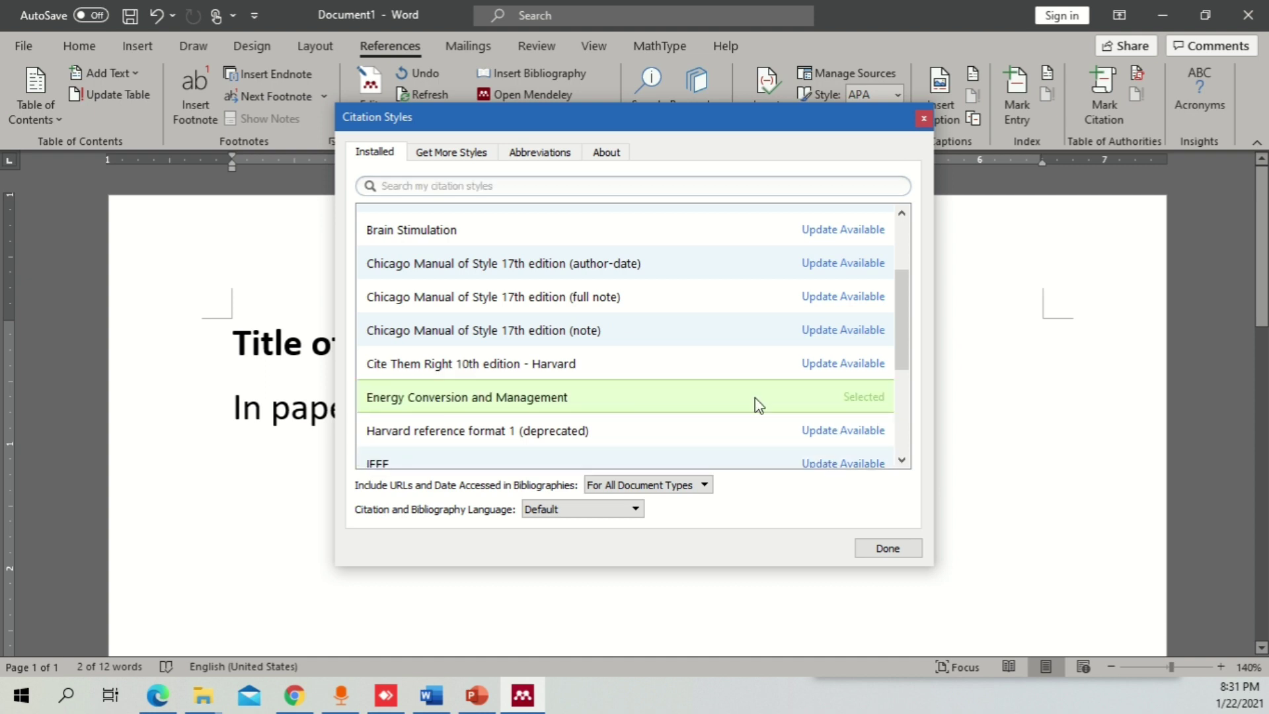
{"action": "left_click", "coordinate": [899, 550]}
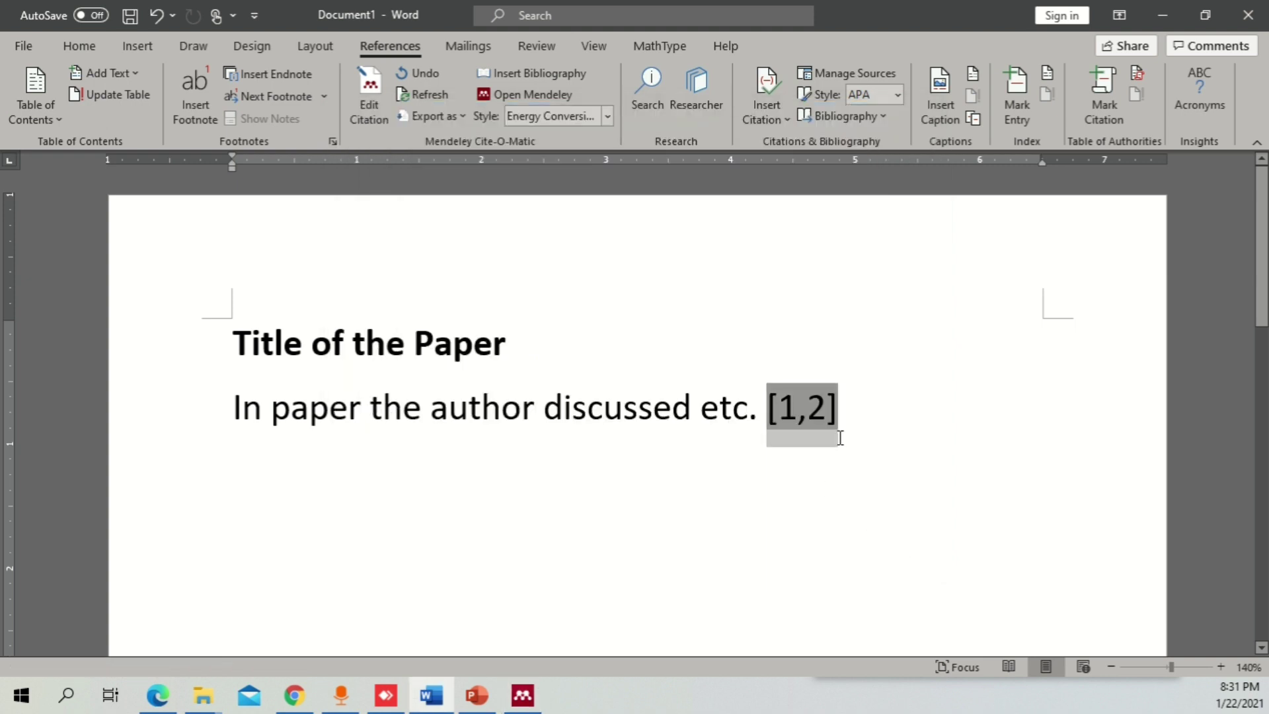
- Replace the comma in [1,2] with a hyphen and keep the manual edit reading [1-2]
{"action": "left_click", "coordinate": [808, 410]}
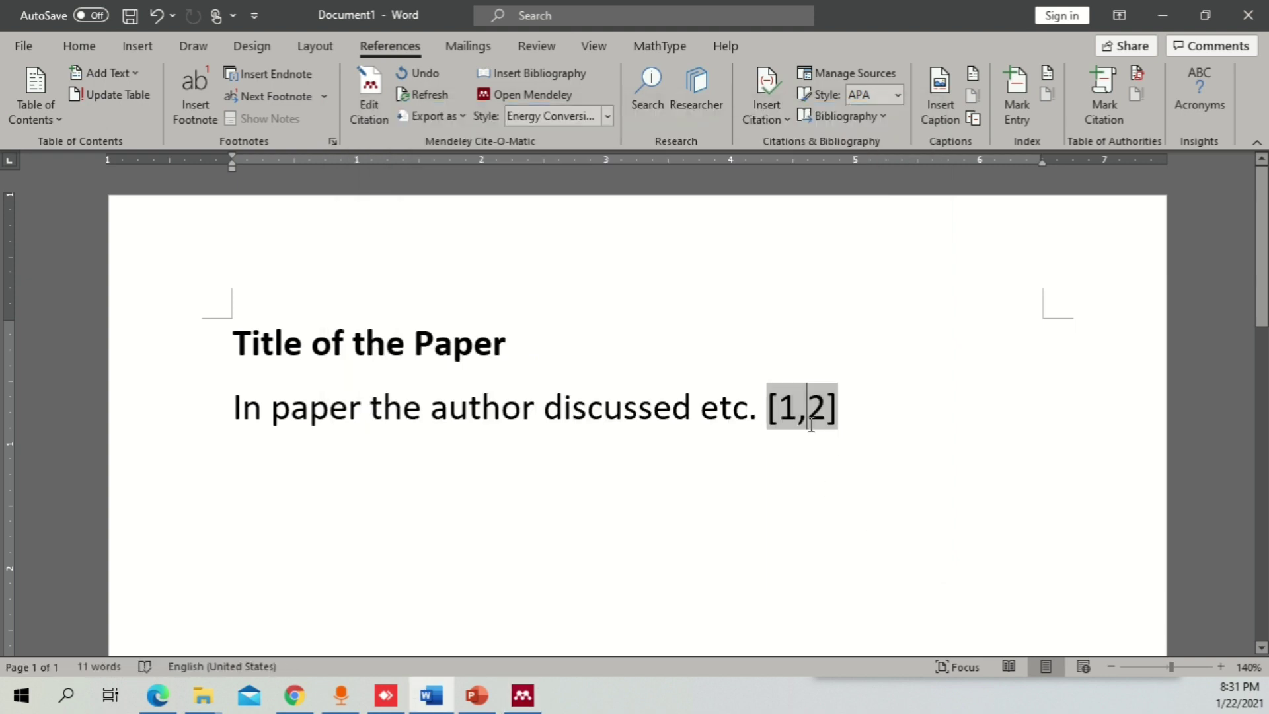
{"action": "key", "text": "BackSpace"}
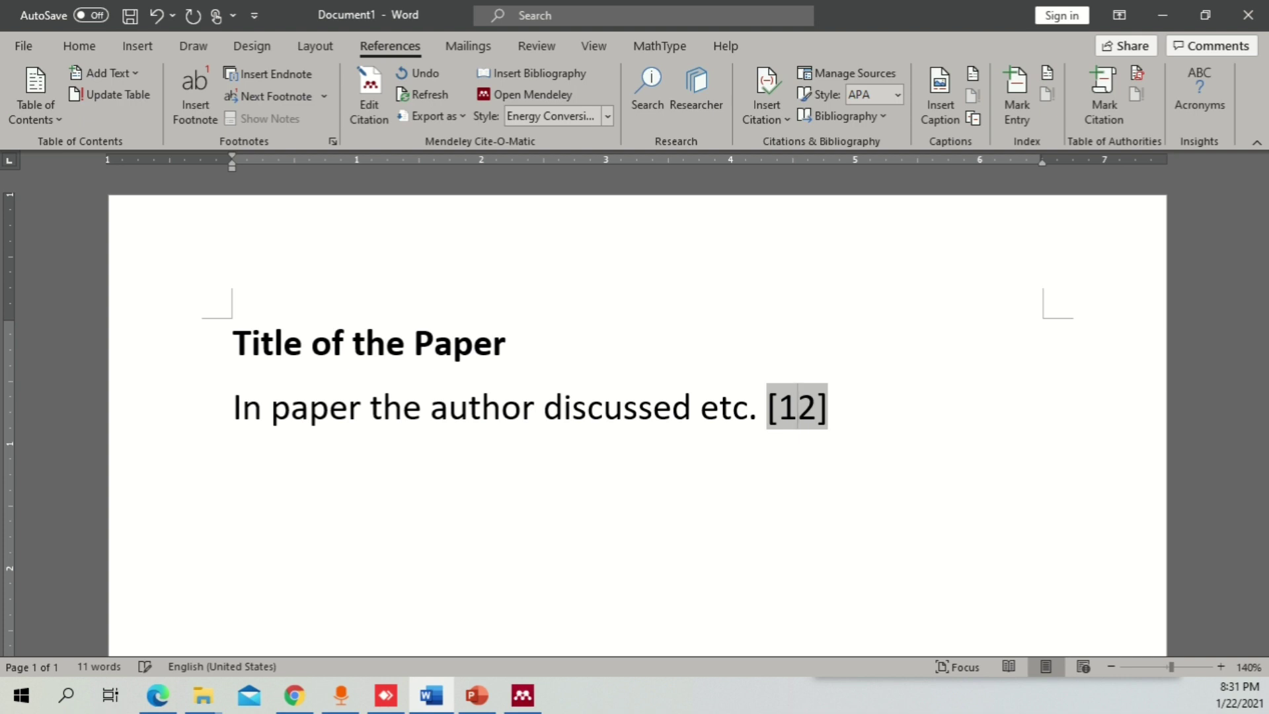
{"action": "type", "text": "-"}
{"action": "left_click", "coordinate": [863, 421]}
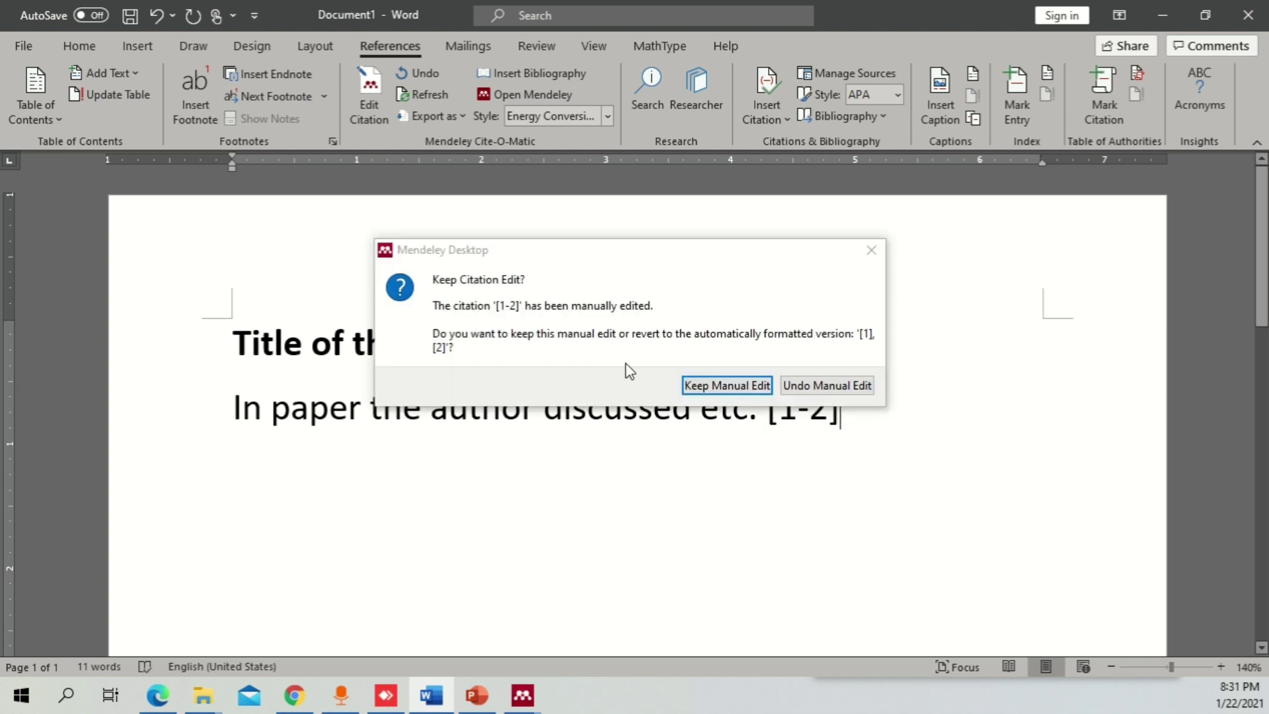
{"action": "left_click", "coordinate": [754, 387]}
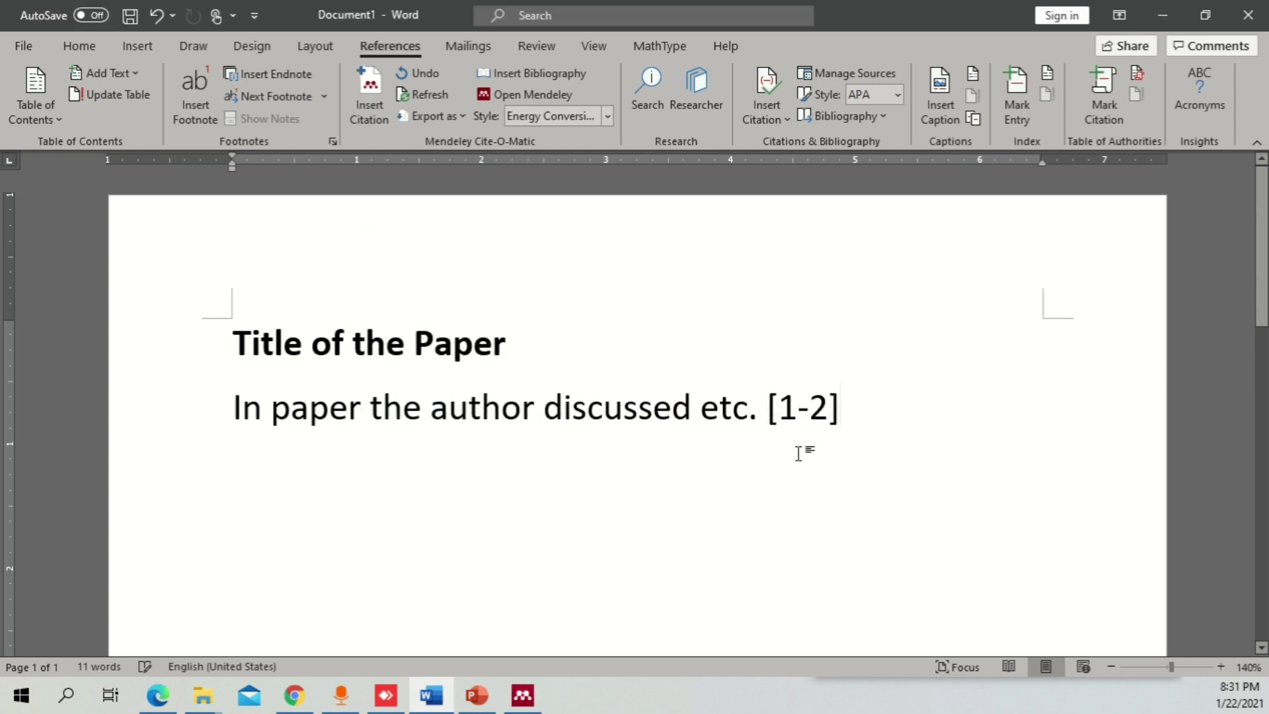
{"action": "left_click", "coordinate": [798, 452]}
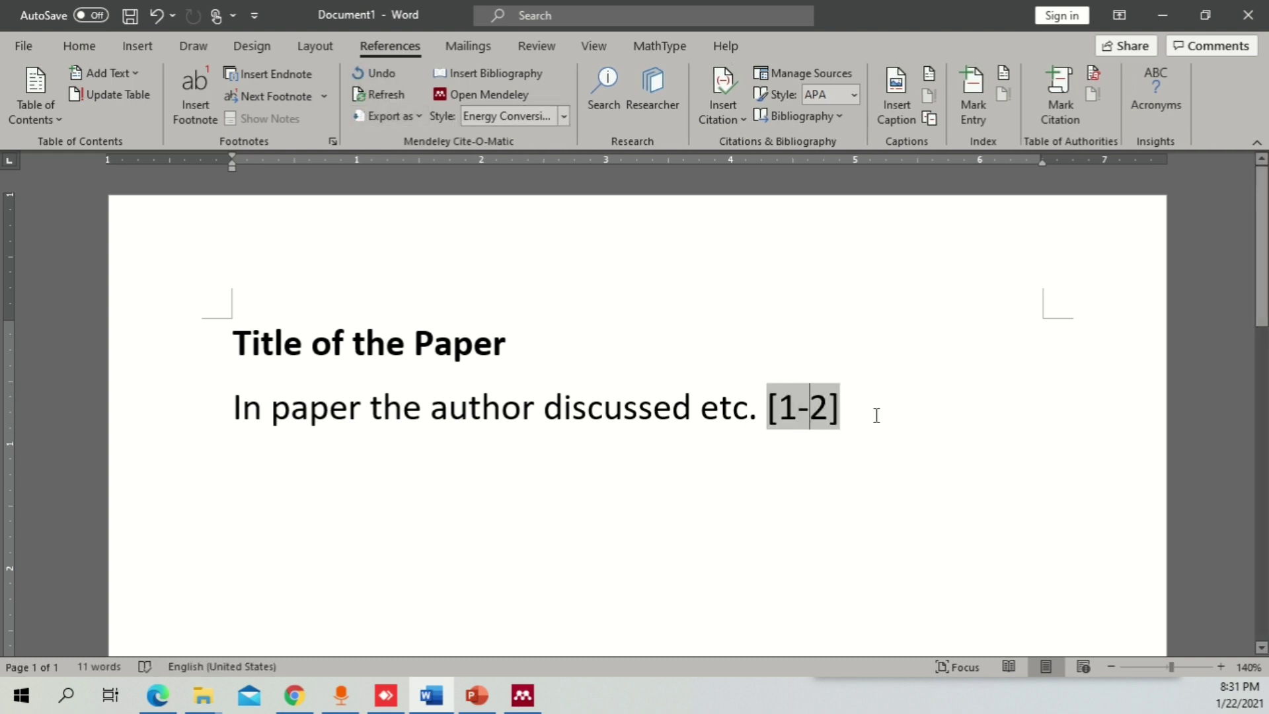
{"action": "left_click_drag", "start_coordinate": [875, 417], "coordinate": [769, 406]}
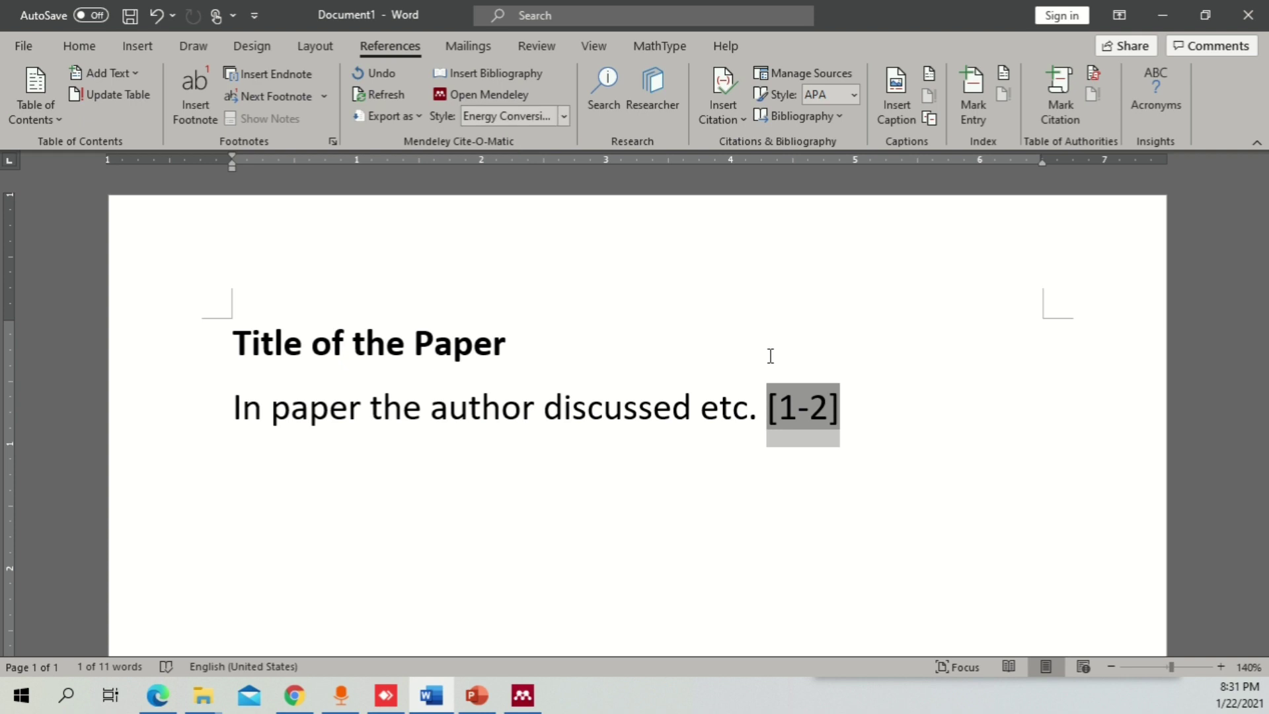
{"action": "left_click", "coordinate": [839, 424]}
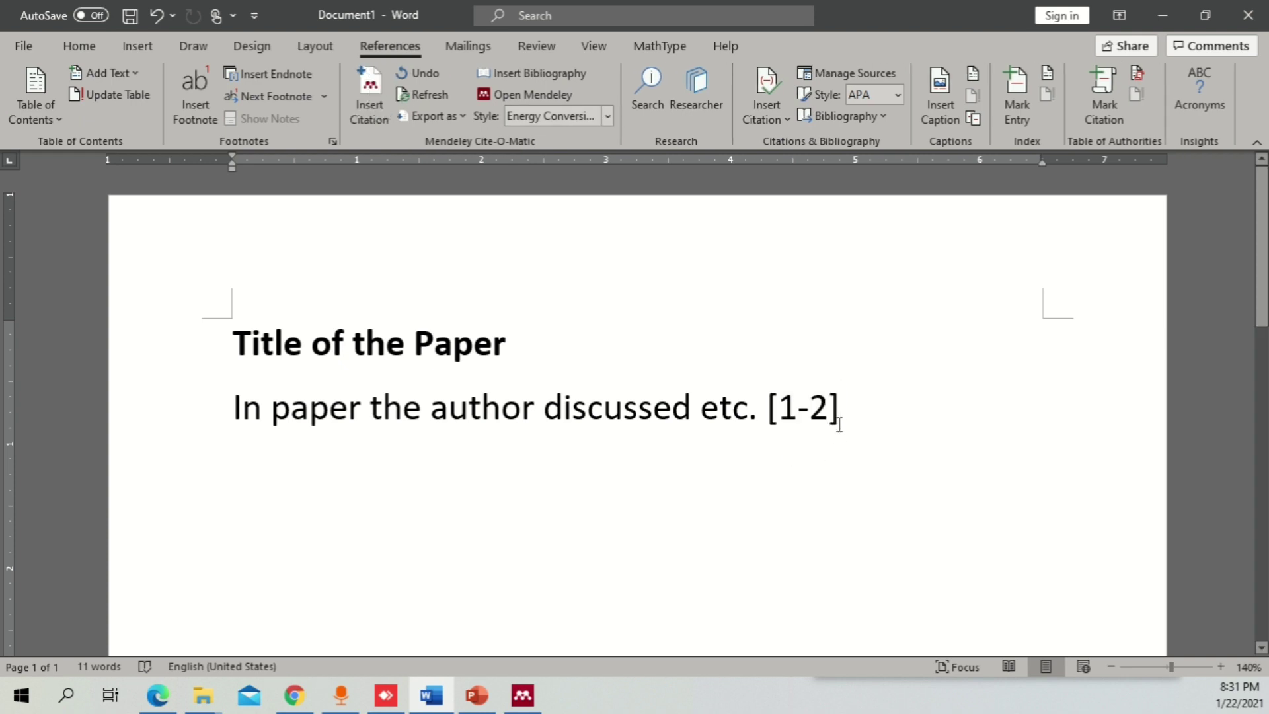
- Cancel the stray new-citation search and select the existing citation after the sentence
{"action": "left_click", "coordinate": [369, 93]}
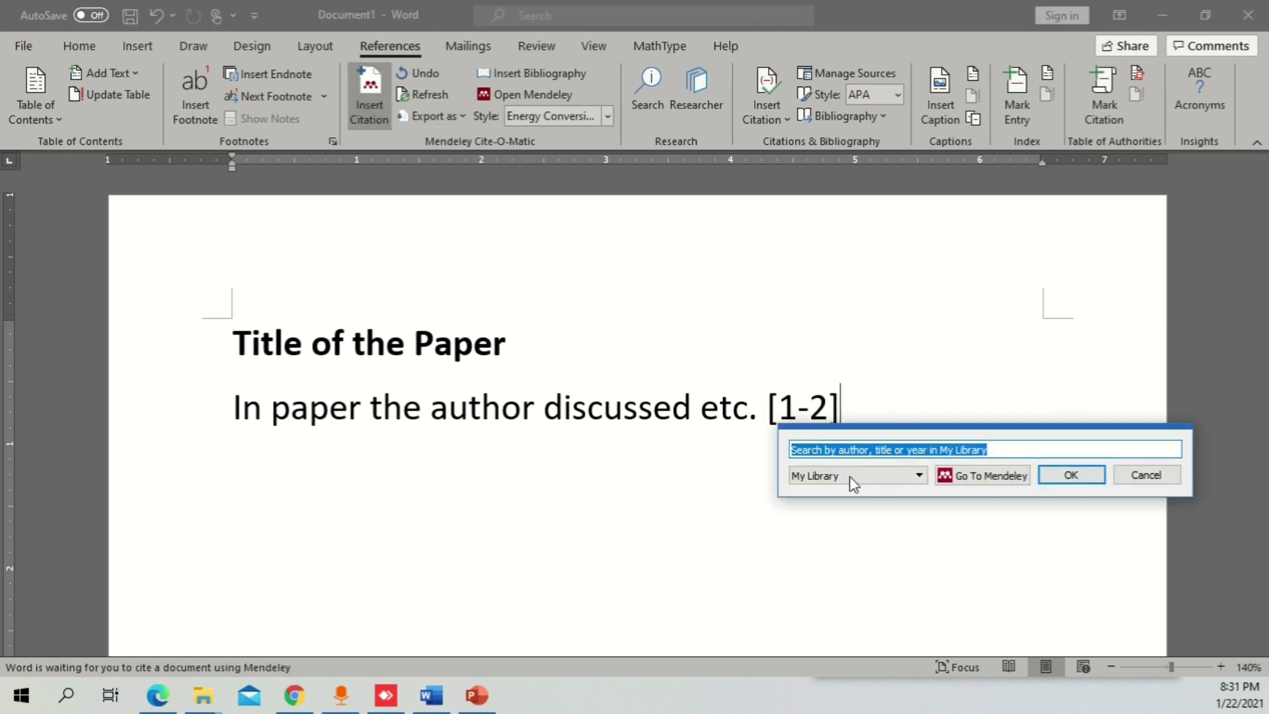
{"action": "key", "text": "Escape"}
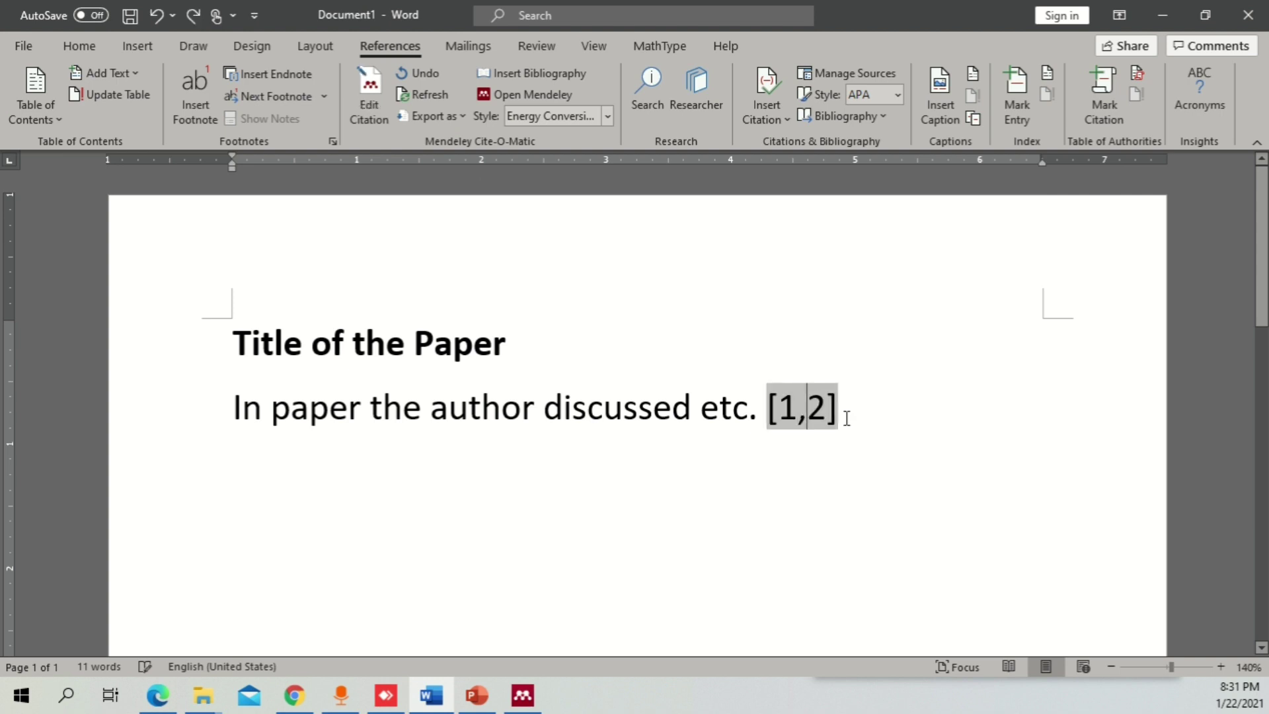
{"action": "left_click", "coordinate": [807, 406]}
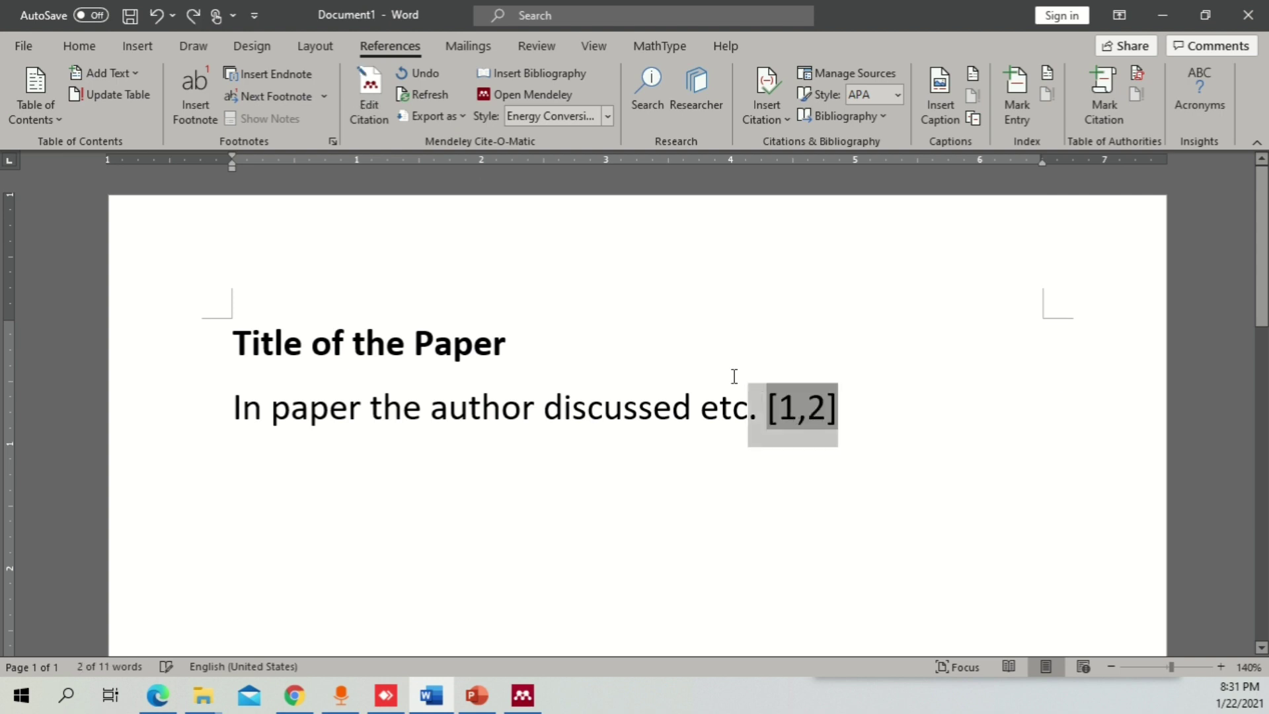
{"action": "left_click_drag", "start_coordinate": [840, 408], "coordinate": [771, 408]}
- Edit the citation: remove the 2015 reference and add the 2017 alkaline water electrolysis paper via 'hydroge'
{"action": "left_click", "coordinate": [369, 99]}
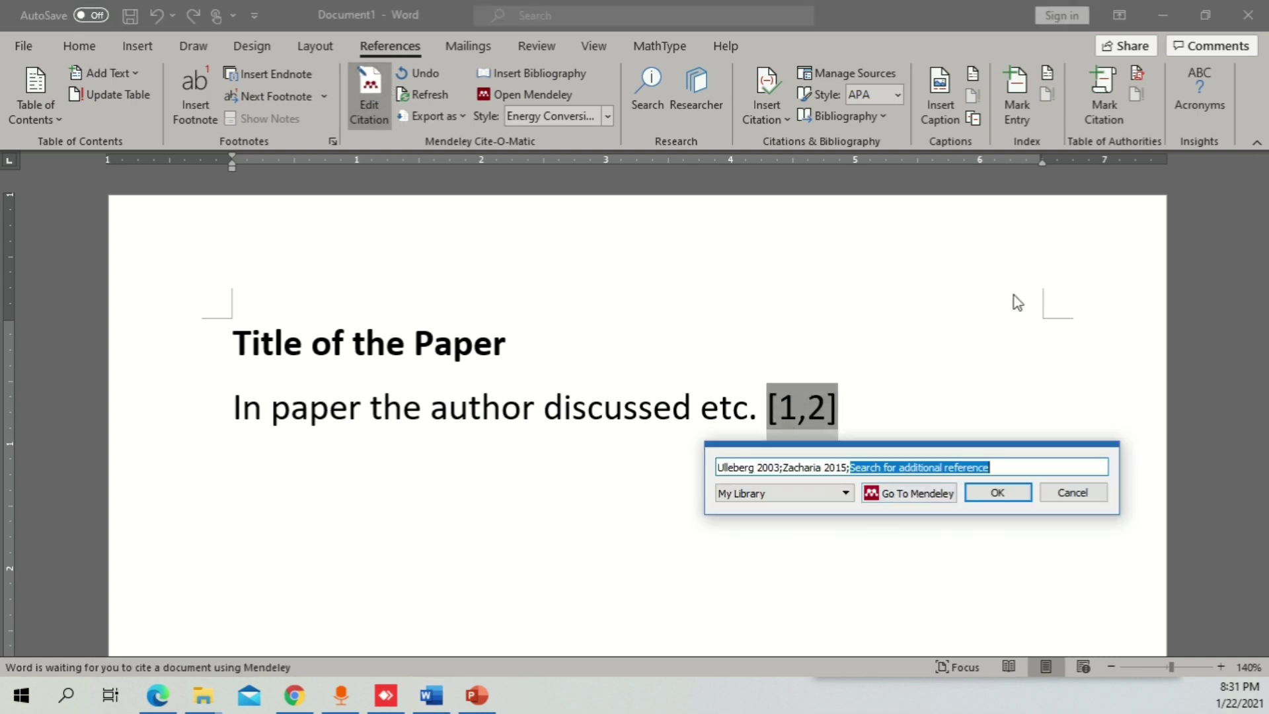
{"action": "left_click", "coordinate": [835, 473]}
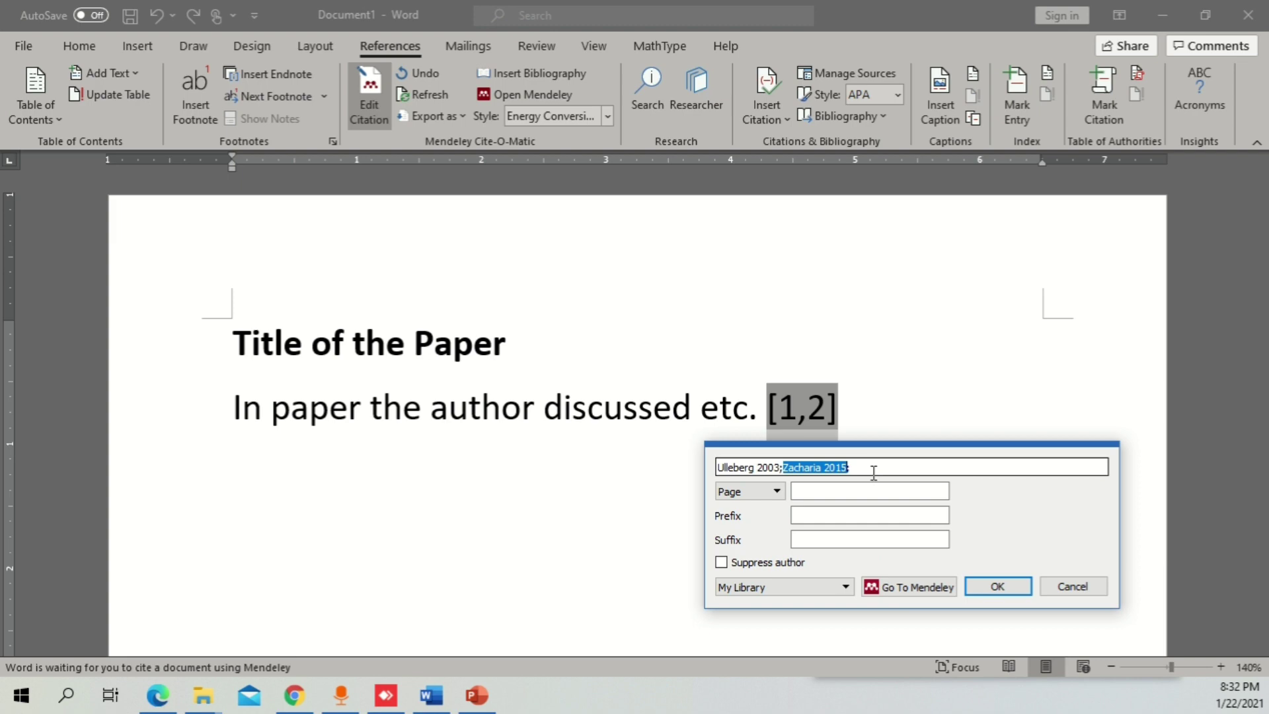
{"action": "left_click_drag", "start_coordinate": [873, 473], "coordinate": [804, 467]}
{"action": "key", "text": "BackSpace"}
{"action": "key", "text": "BackSpace"}
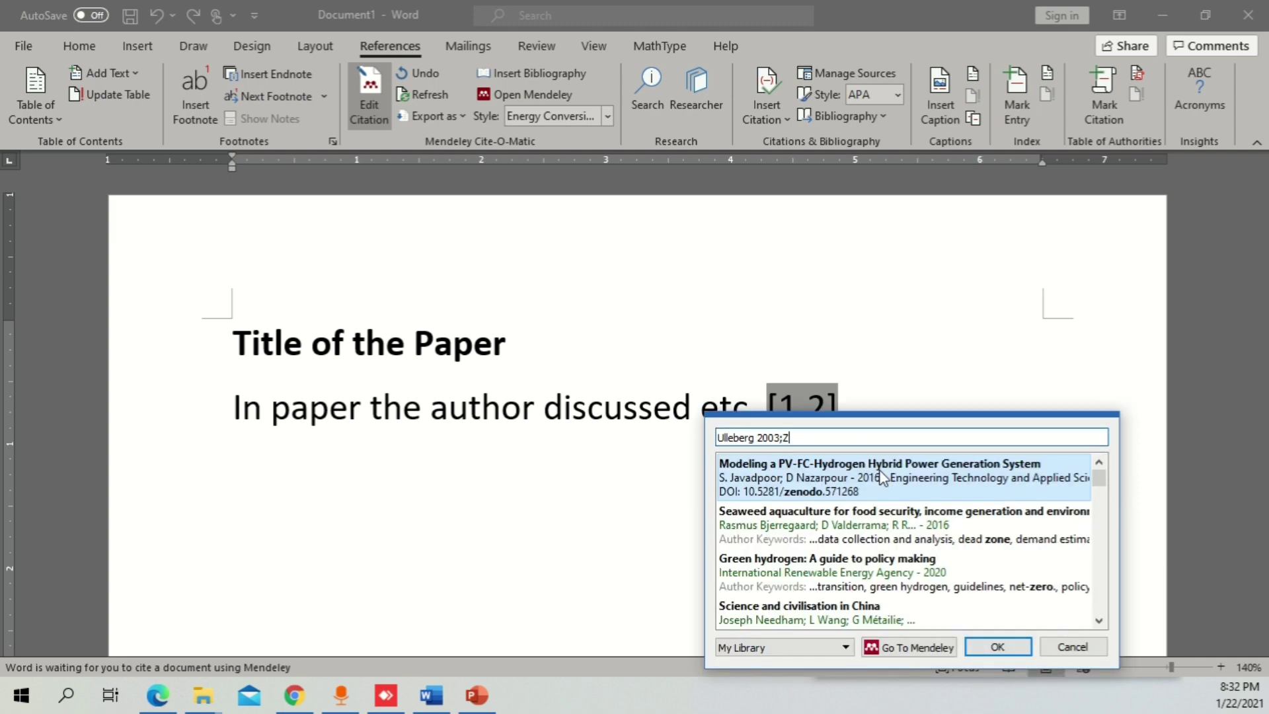
{"action": "type", "text": "h"}
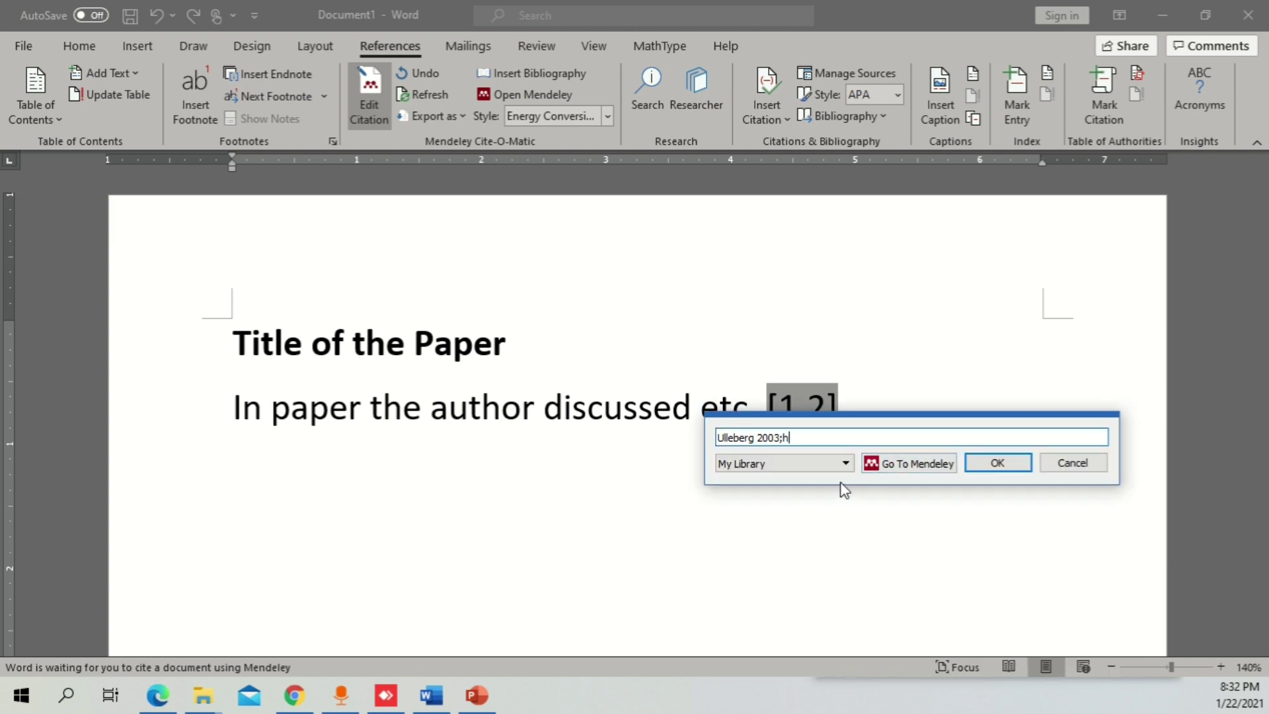
{"action": "type", "text": "ydroge"}
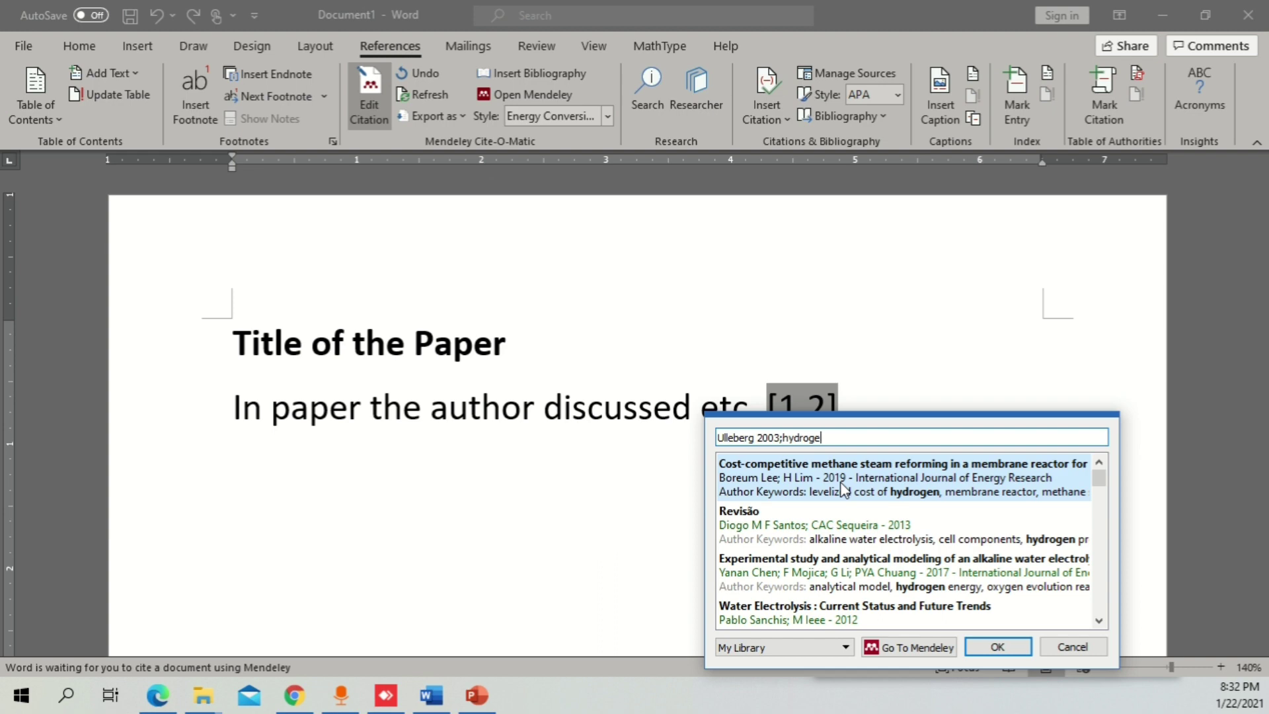
{"action": "left_click", "coordinate": [837, 562]}
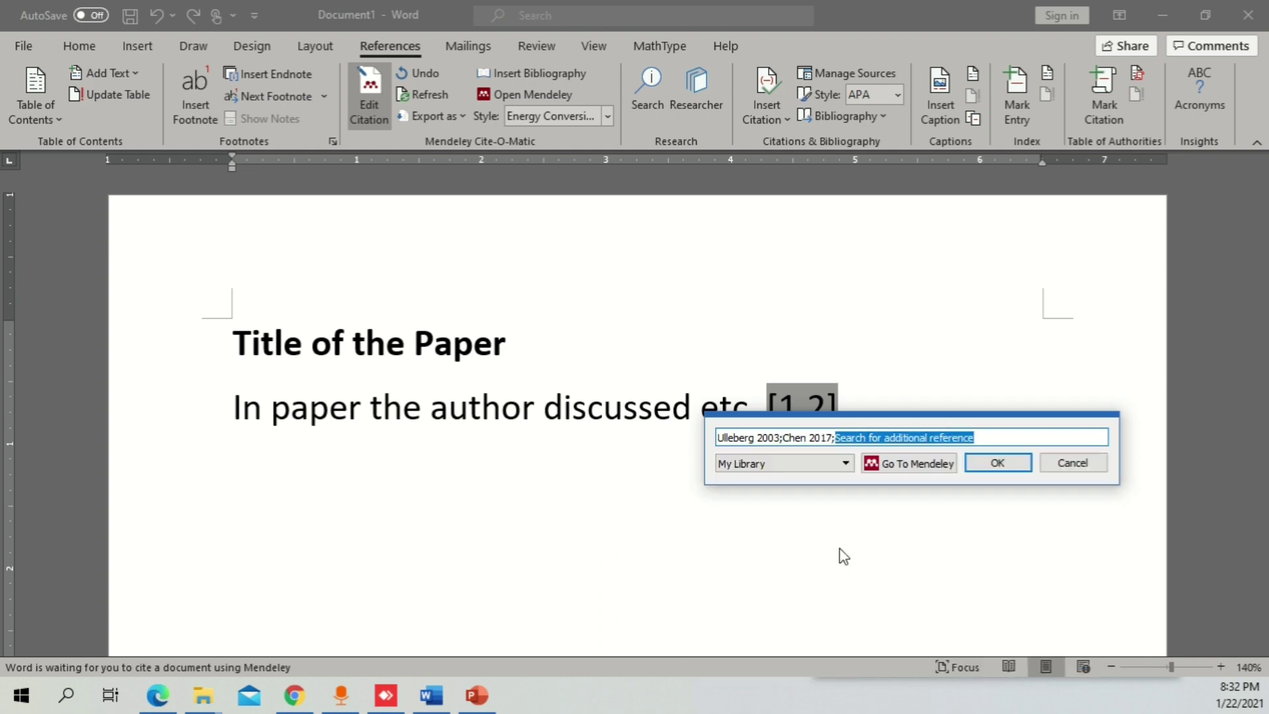
{"action": "left_click", "coordinate": [997, 464]}
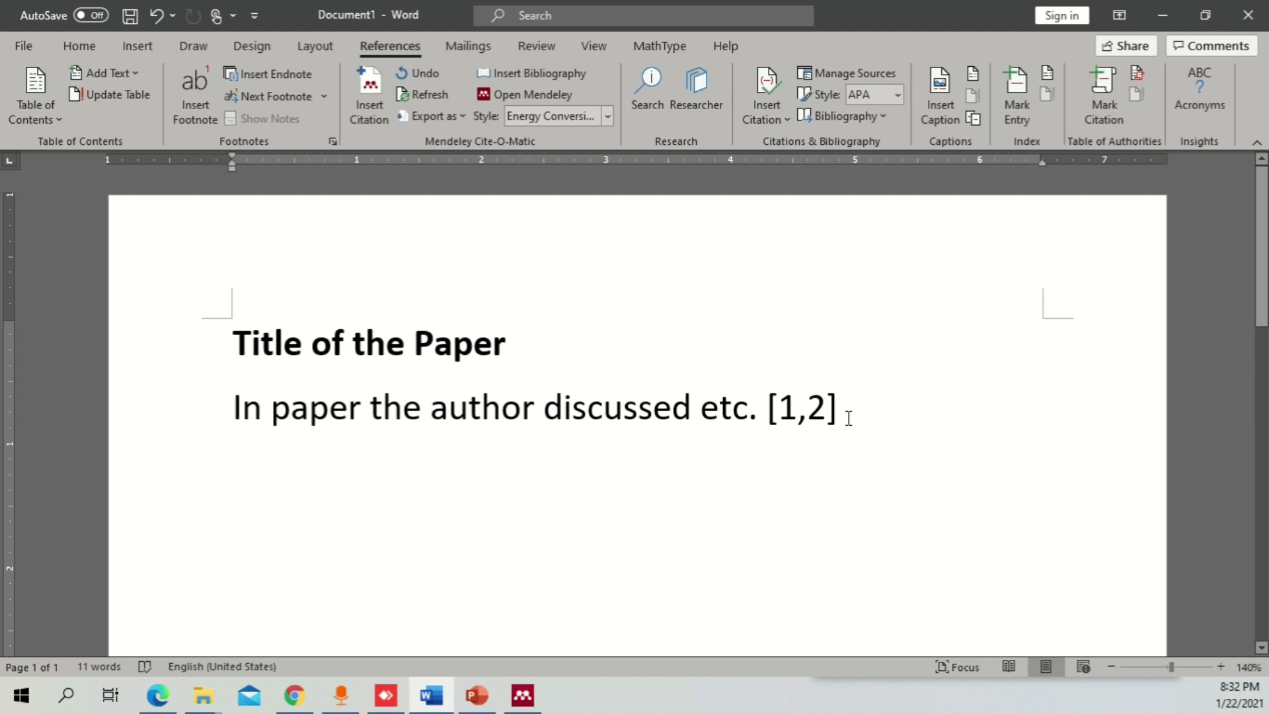
{"action": "left_click_drag", "start_coordinate": [853, 411], "coordinate": [841, 411]}
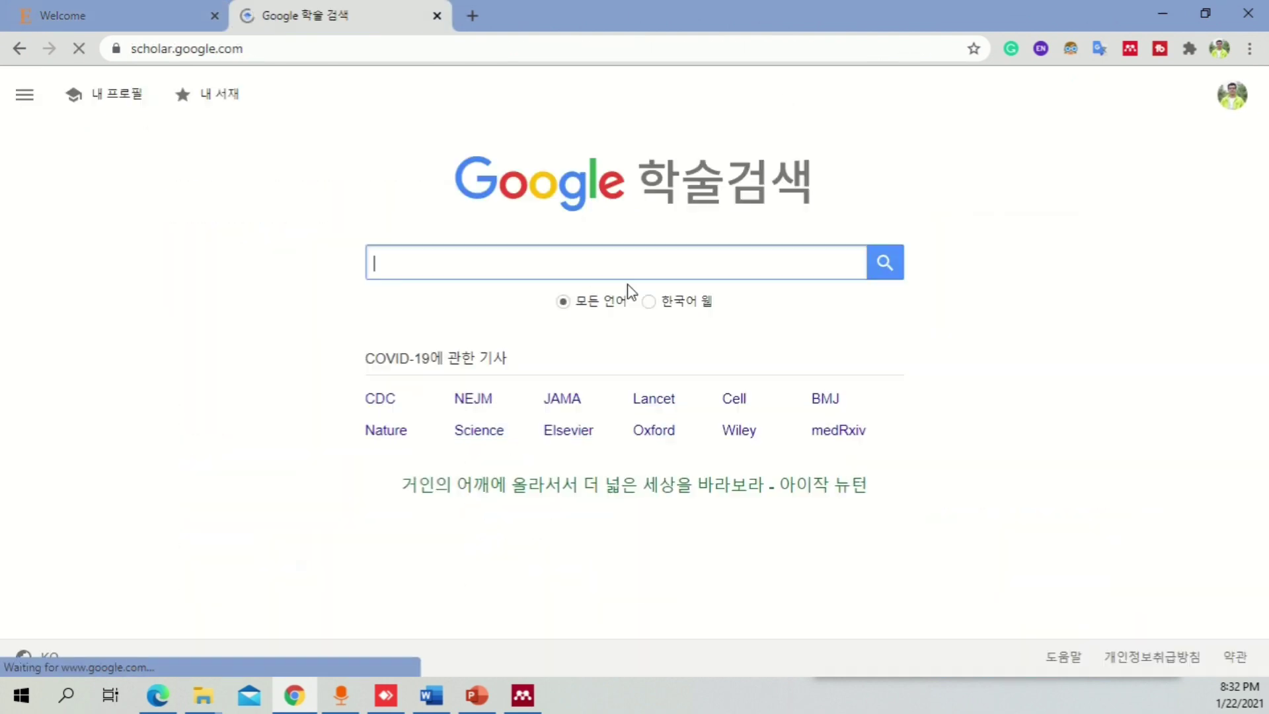
- Search Google Scholar for 'hydrogen modeling', then check Mendeley's Tools for the web importer and hide Mendeley
{"action": "type", "text": "drog"}
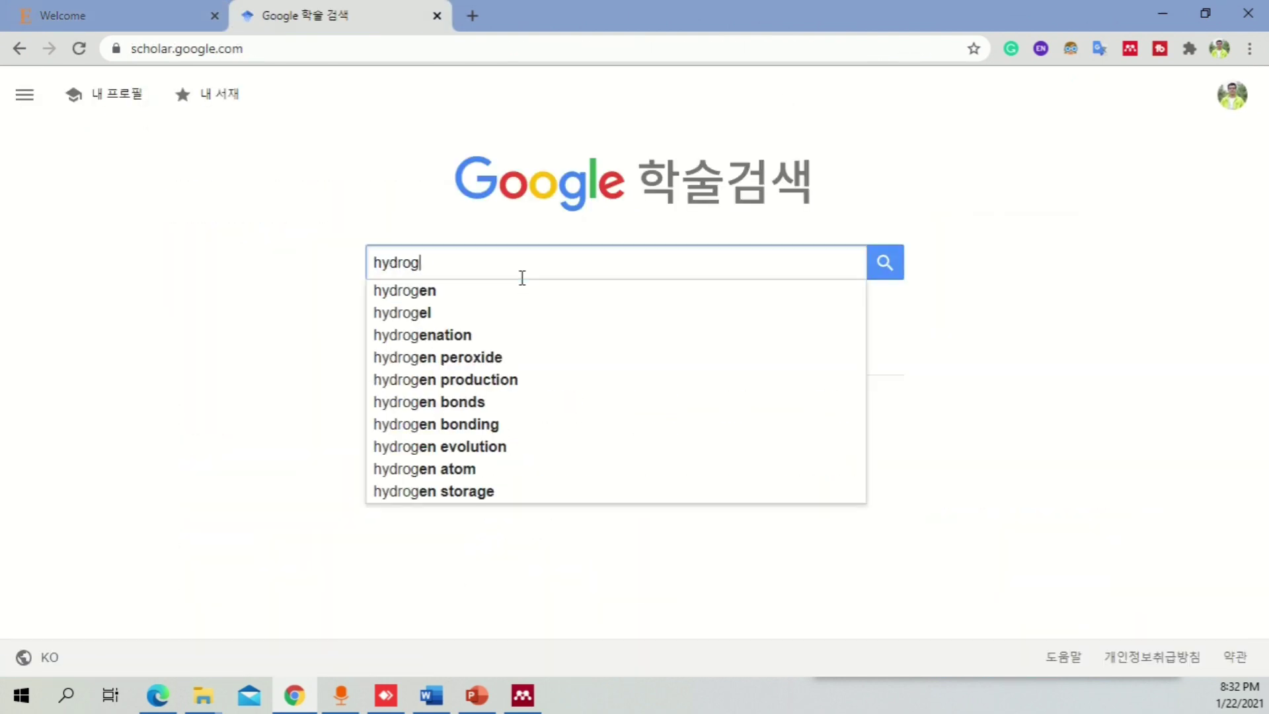
{"action": "type", "text": "en mode"}
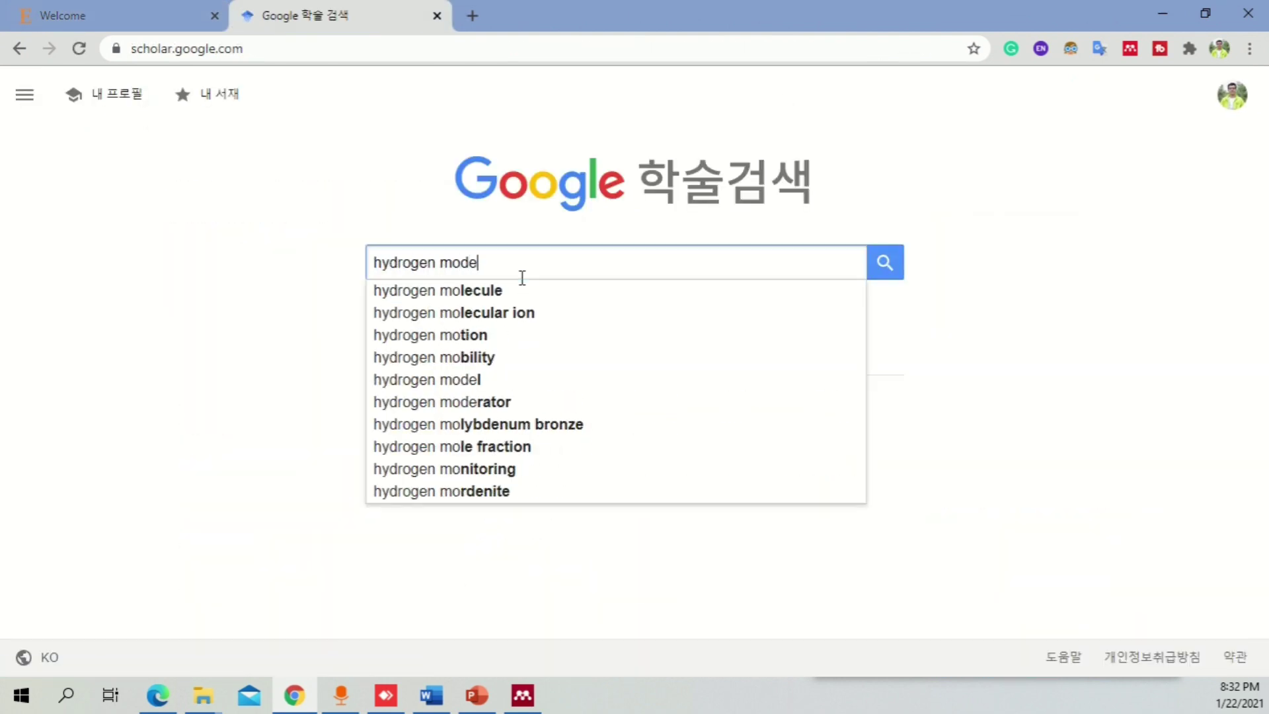
{"action": "type", "text": "ling"}
{"action": "key", "text": "Return"}
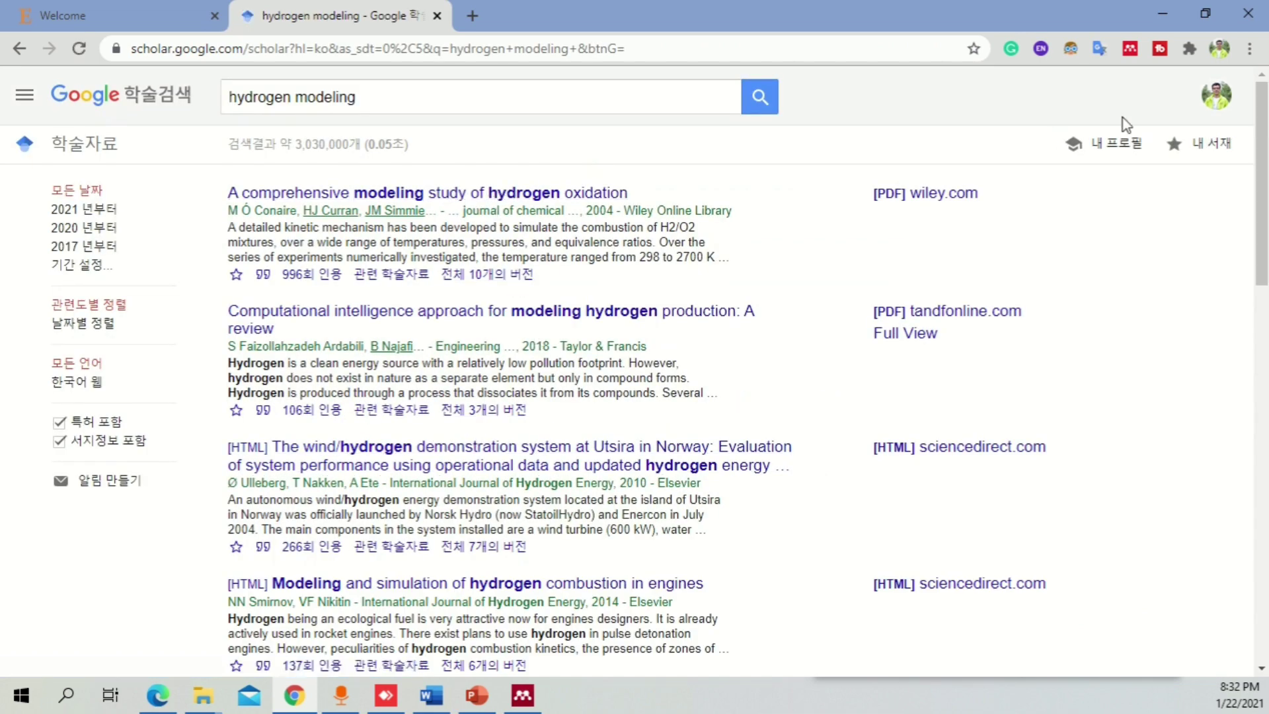
{"action": "left_click", "coordinate": [523, 696]}
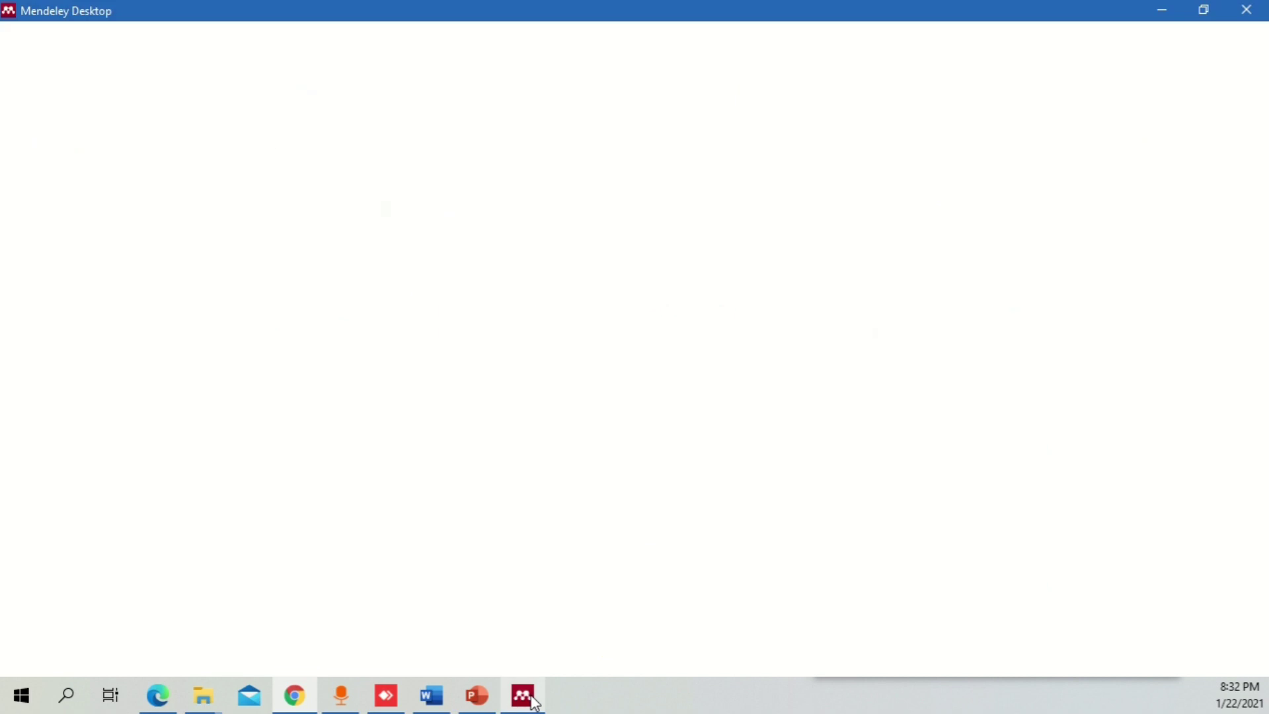
{"action": "left_click", "coordinate": [123, 31]}
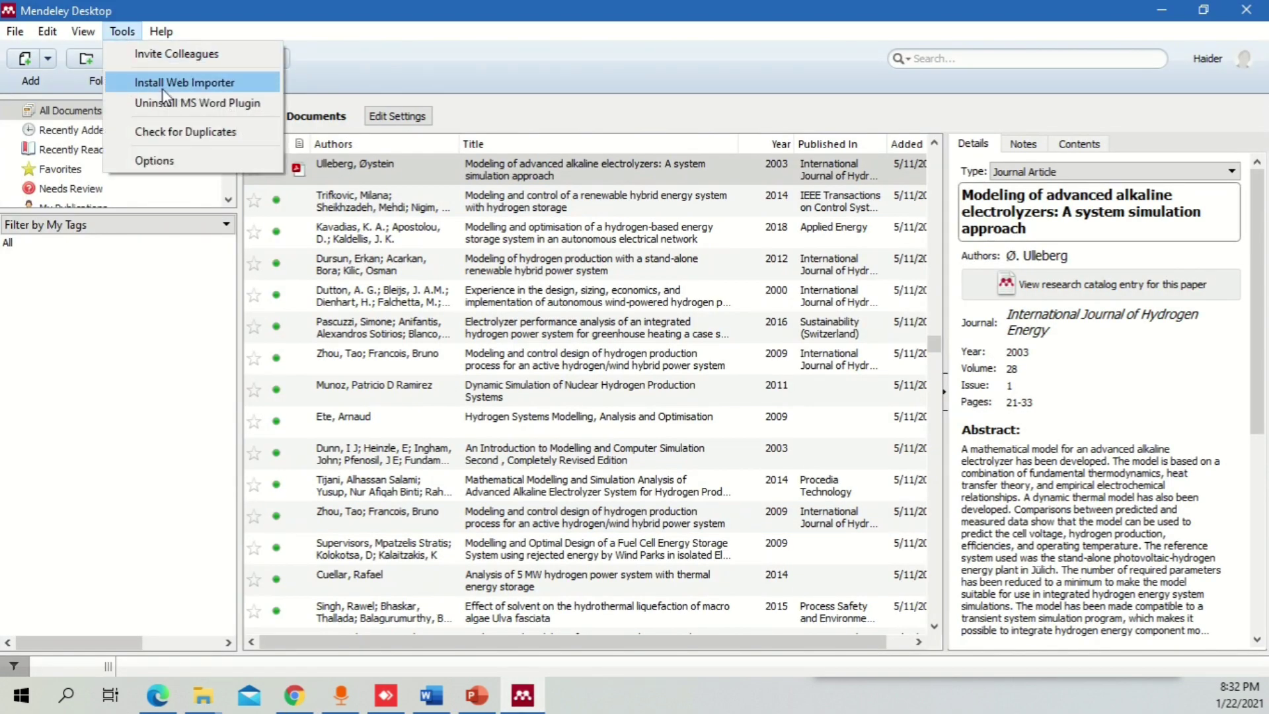
{"action": "left_click", "coordinate": [1166, 10]}
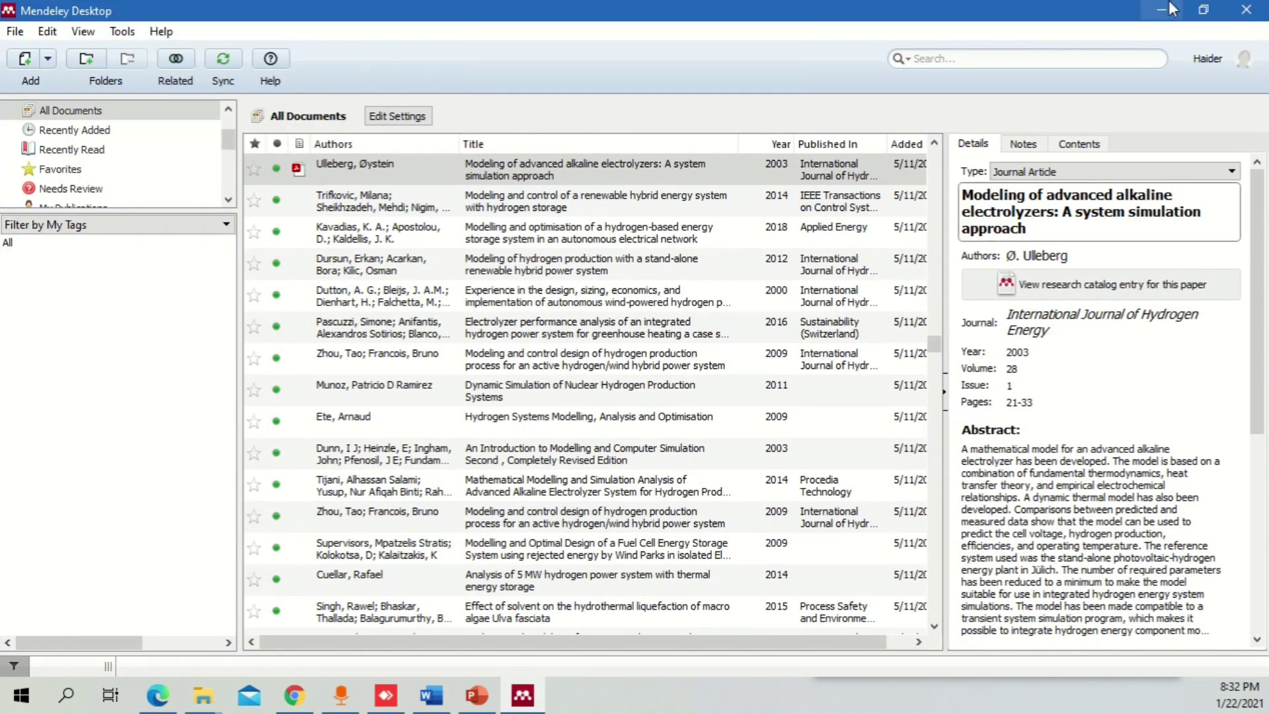
{"action": "left_click", "coordinate": [1167, 10]}
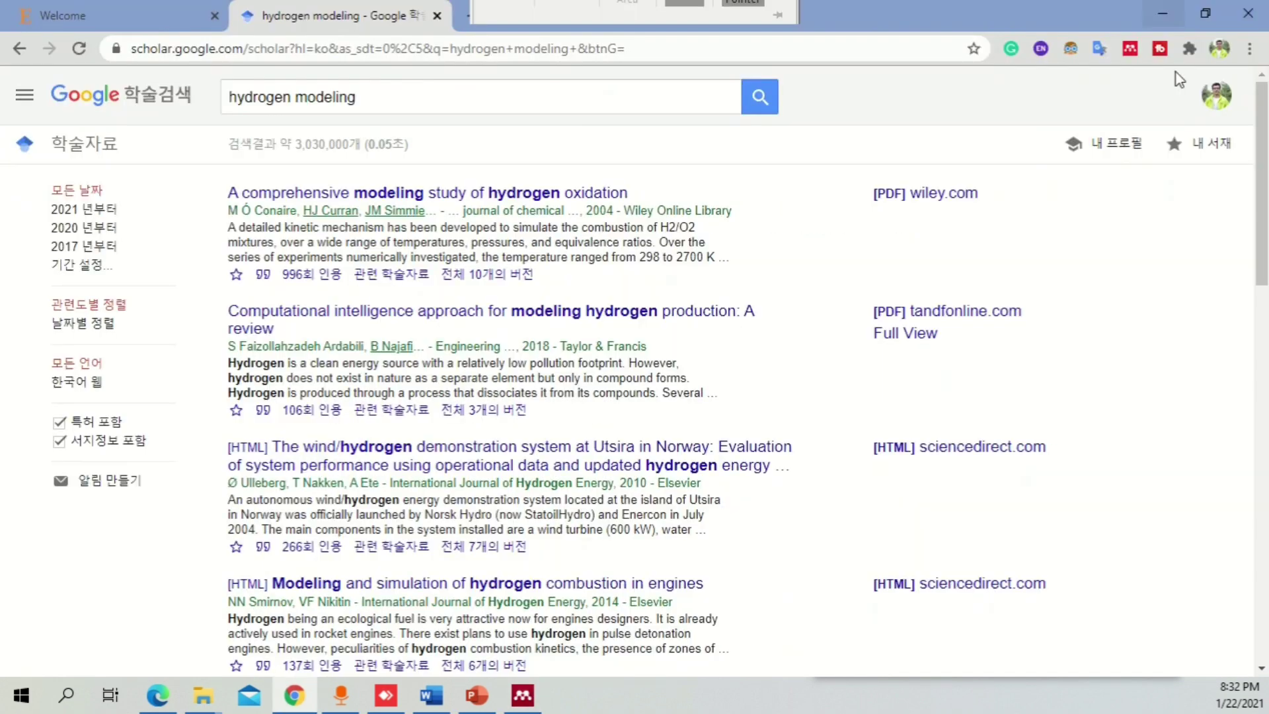
- Sign in to the Mendeley Web Importer with the saved account e-mail
{"action": "left_click", "coordinate": [1133, 53]}
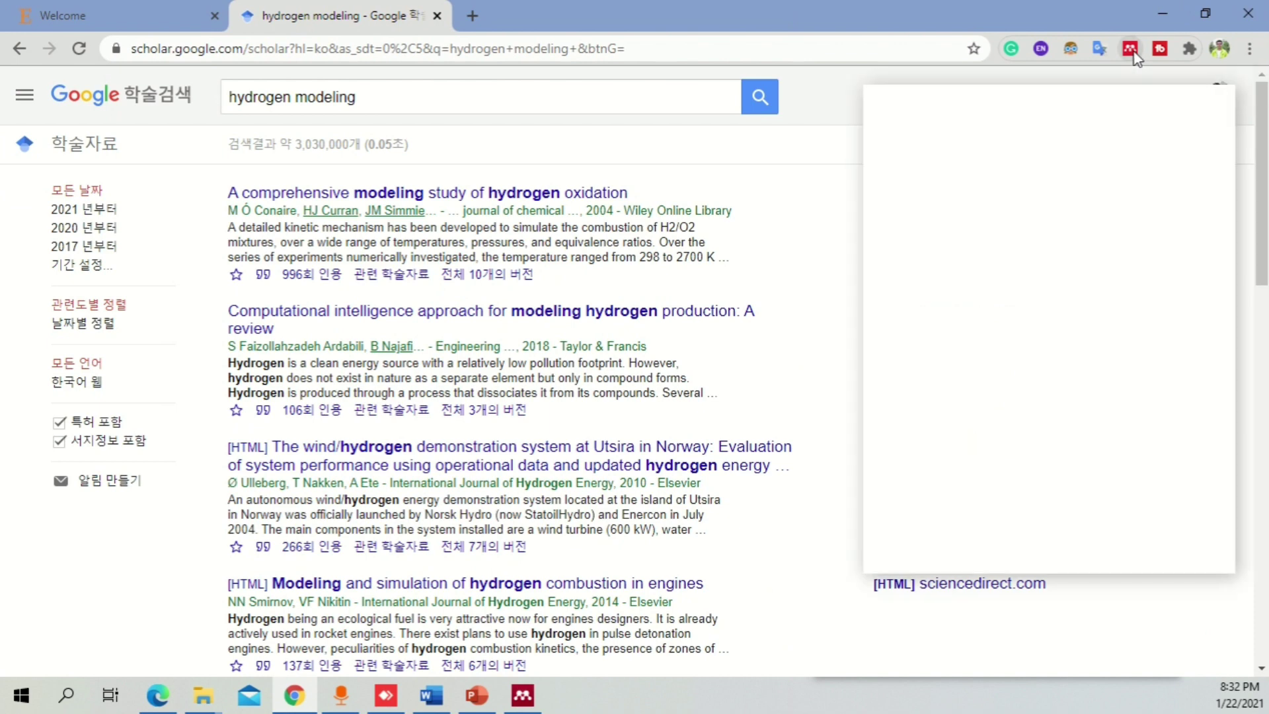
{"action": "left_click", "coordinate": [990, 548]}
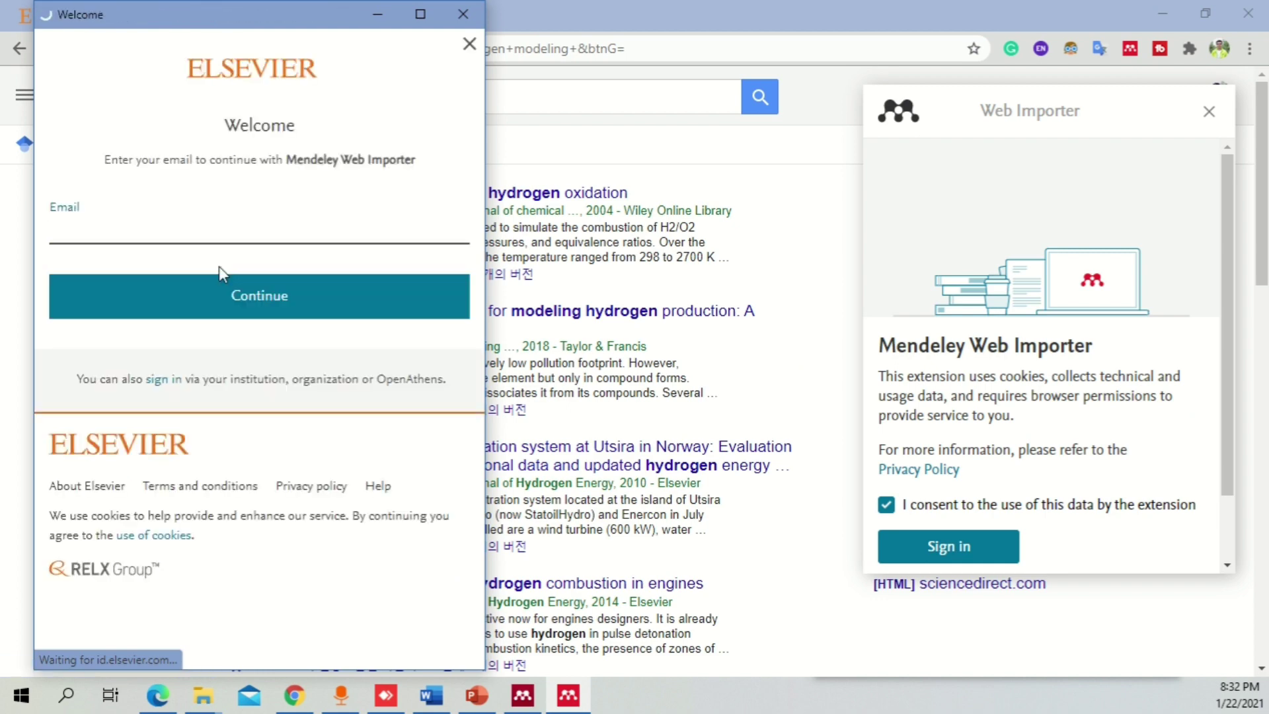
{"action": "type", "text": "hai"}
{"action": "left_click", "coordinate": [273, 276]}
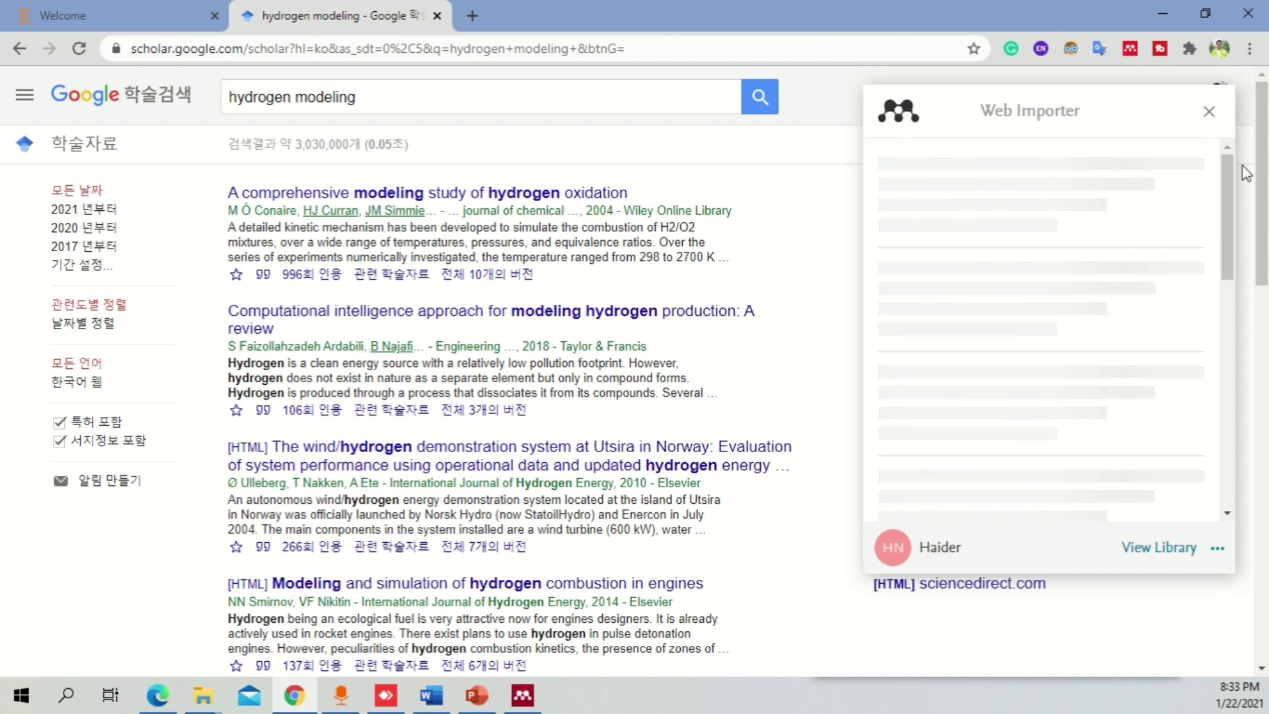
- Add 'A comprehensive modeling study of hydrogen oxidation' to My Library, then return to Mendeley Desktop
{"action": "left_click_drag", "start_coordinate": [1227, 178], "coordinate": [1226, 191]}
{"action": "scroll", "coordinate": [757, 203], "scroll_direction": "down", "scroll_amount": 5}
{"action": "scroll", "coordinate": [767, 246], "scroll_direction": "down", "scroll_amount": 5}
{"action": "scroll", "coordinate": [767, 246], "scroll_direction": "up", "scroll_amount": 10}
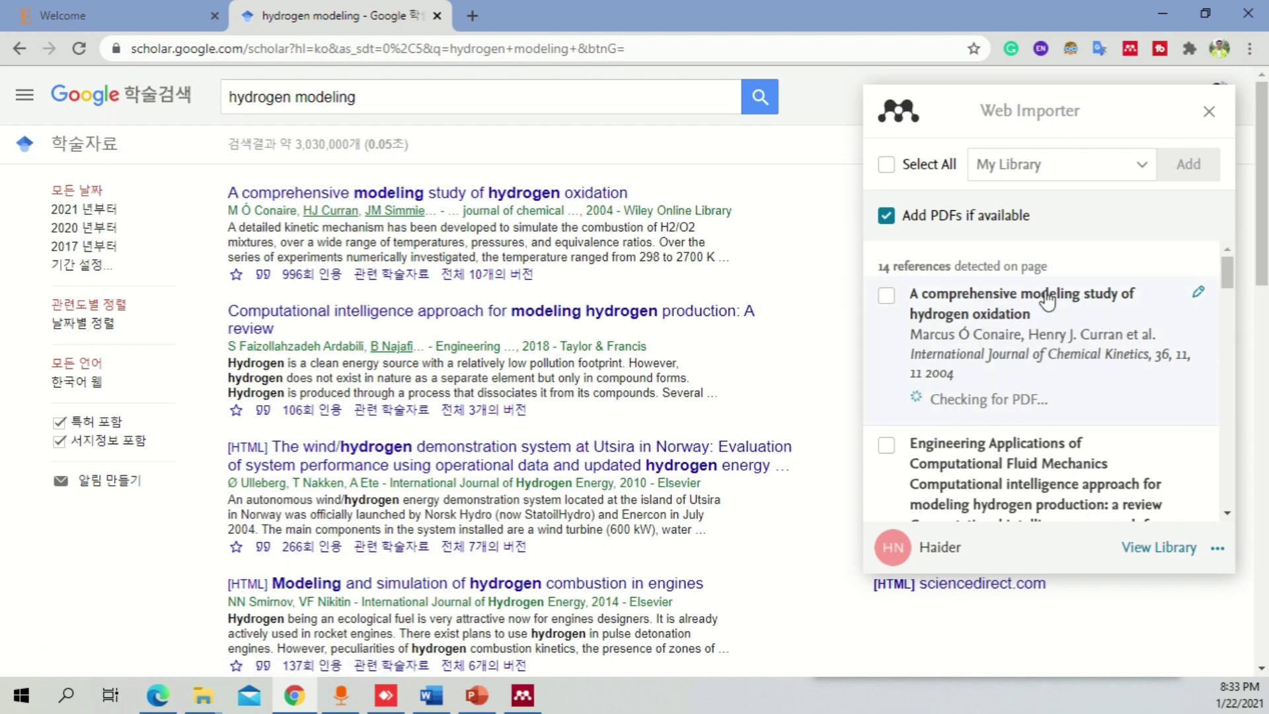
{"action": "left_click", "coordinate": [887, 298]}
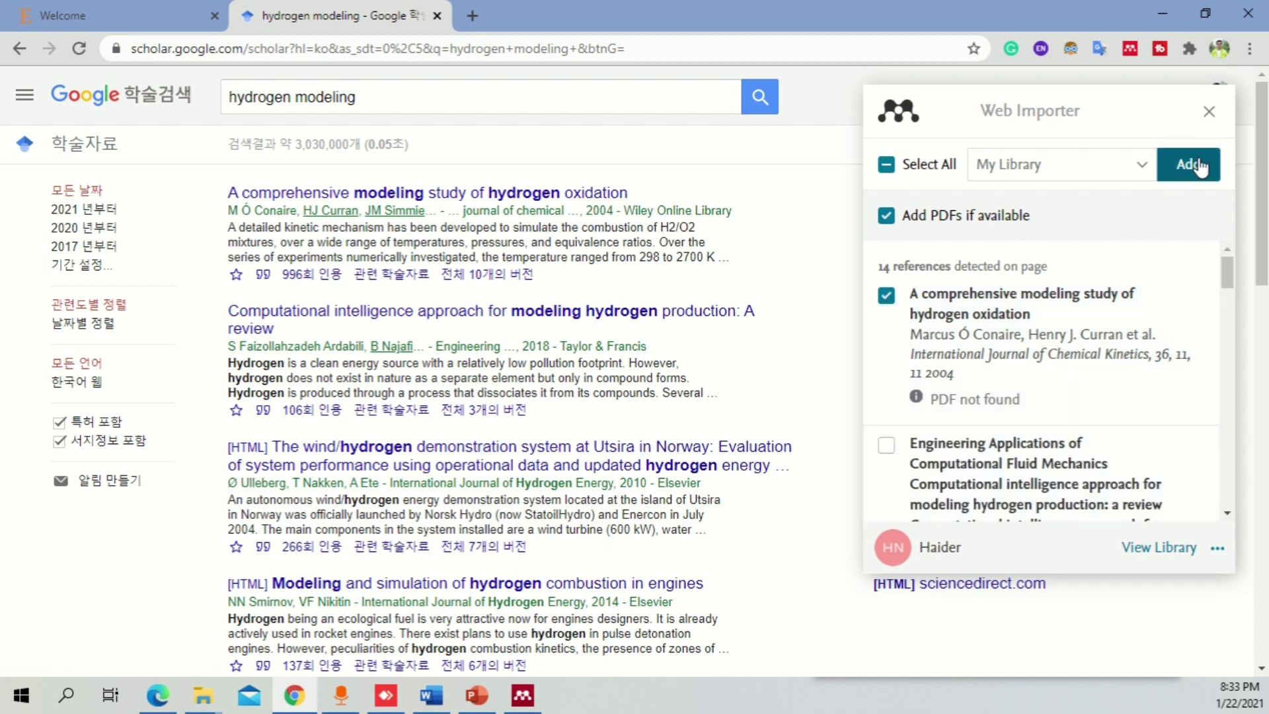
{"action": "left_click", "coordinate": [1142, 167]}
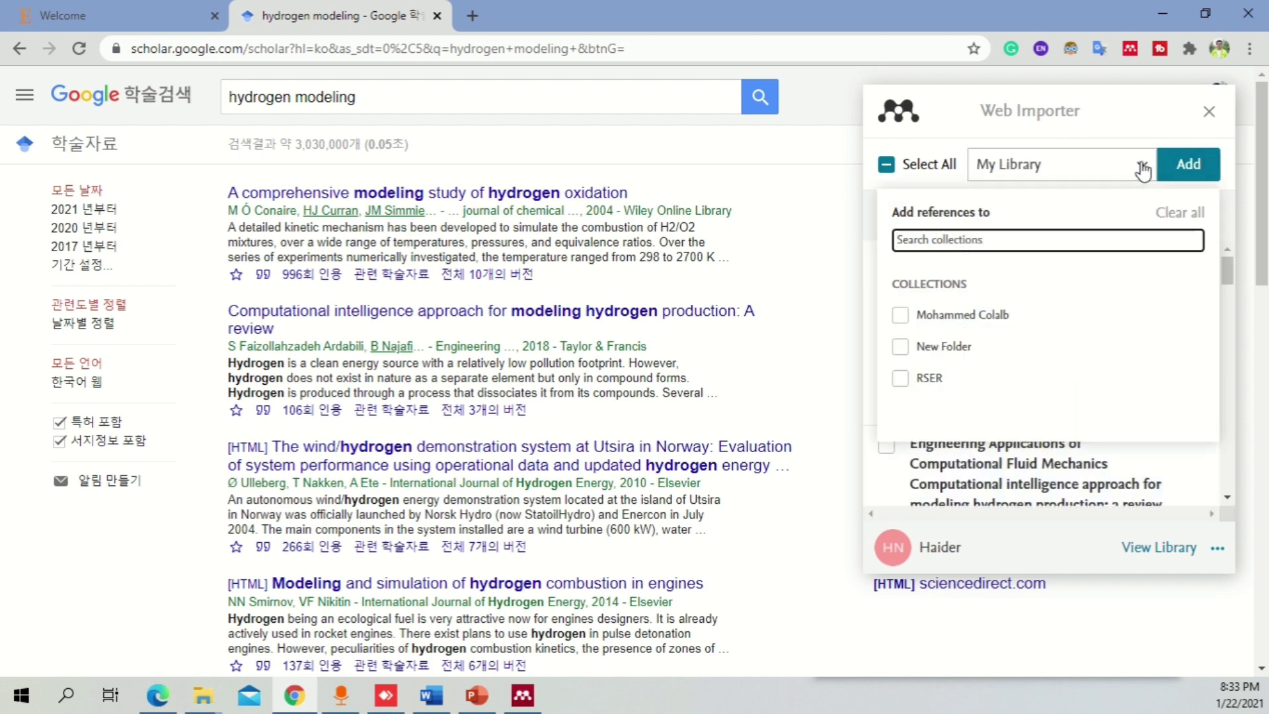
{"action": "left_click", "coordinate": [1142, 169]}
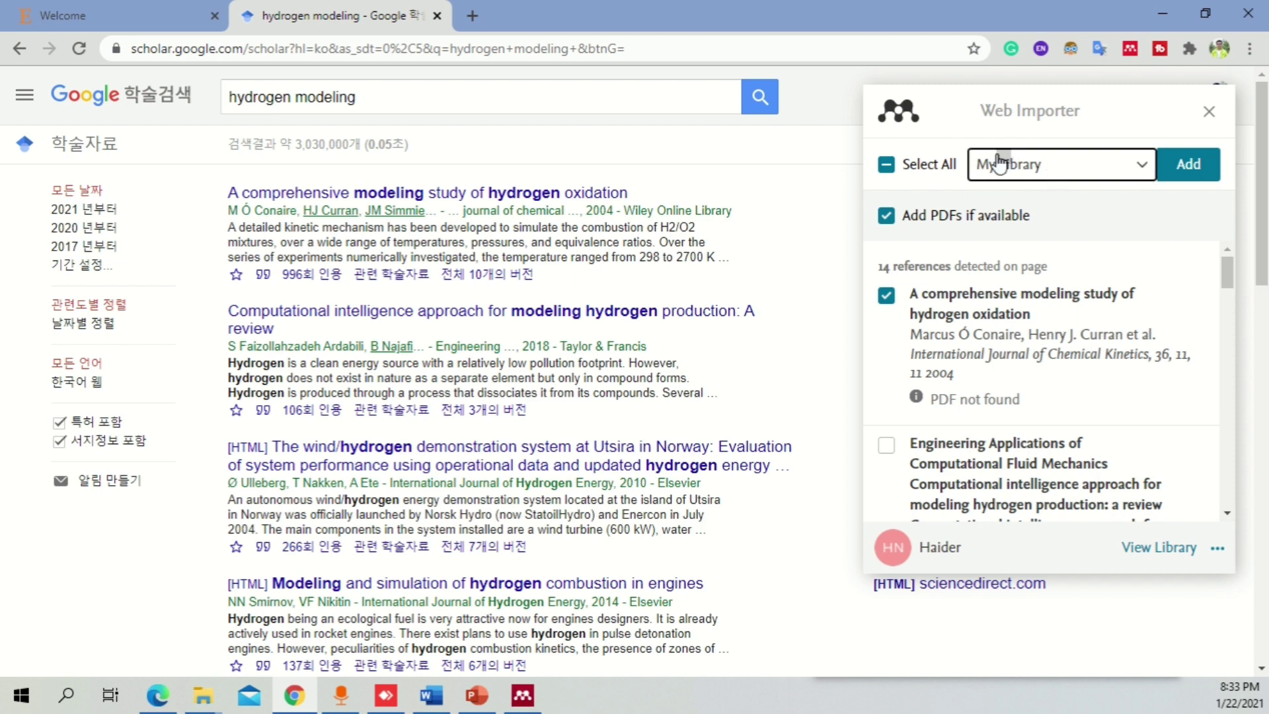
{"action": "left_click", "coordinate": [1205, 165]}
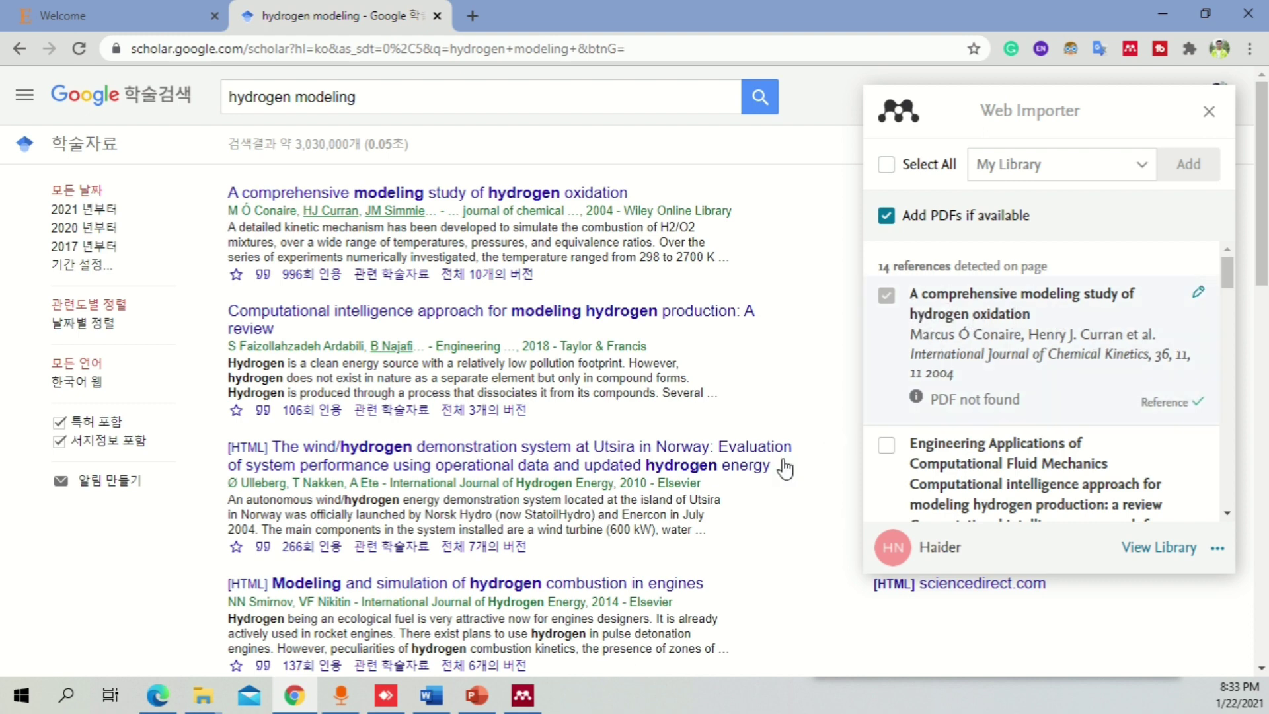
{"action": "left_click", "coordinate": [522, 695]}
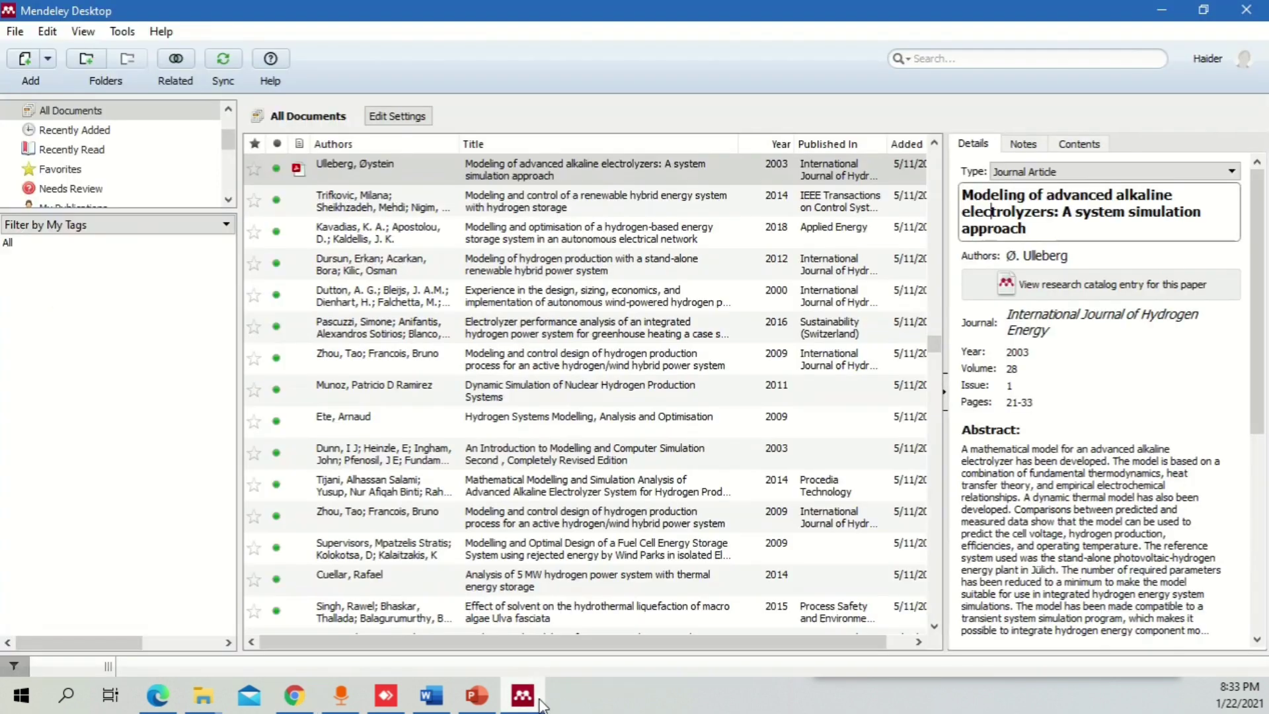
- Sync the Mendeley library and search it for 'hydrogen modeling compre'
{"action": "left_click", "coordinate": [226, 61]}
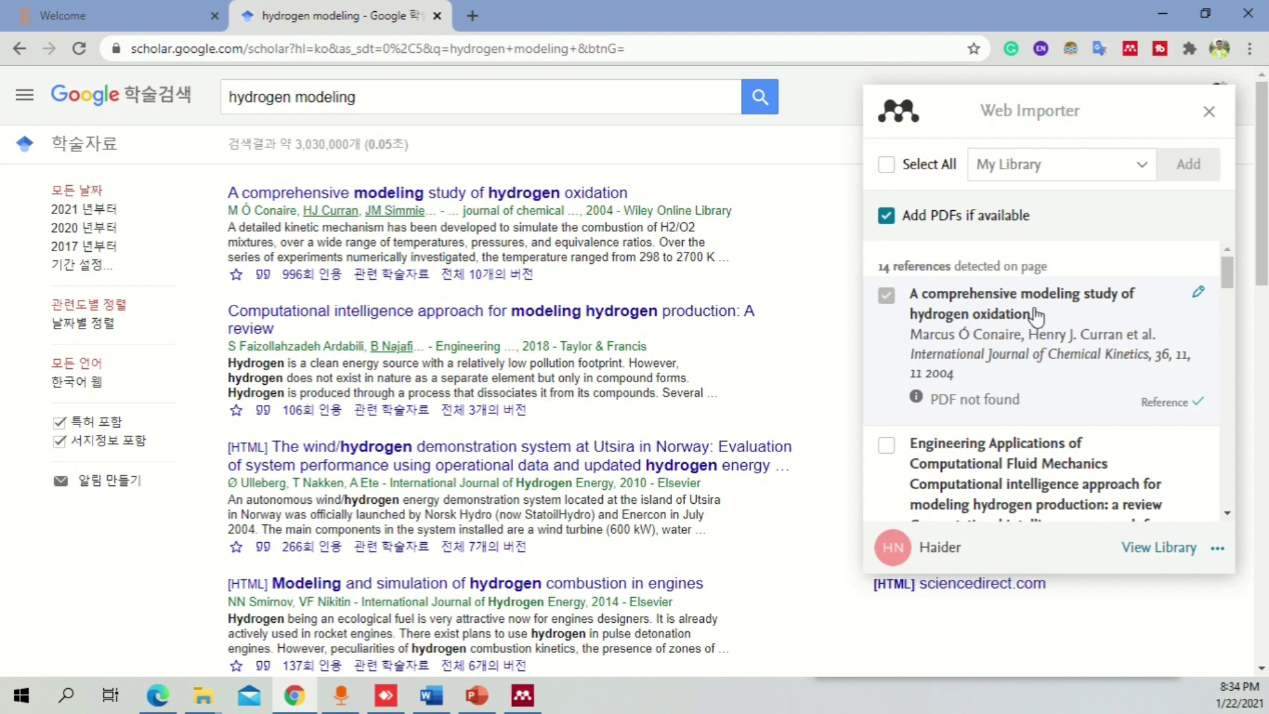
{"action": "left_click", "coordinate": [523, 694]}
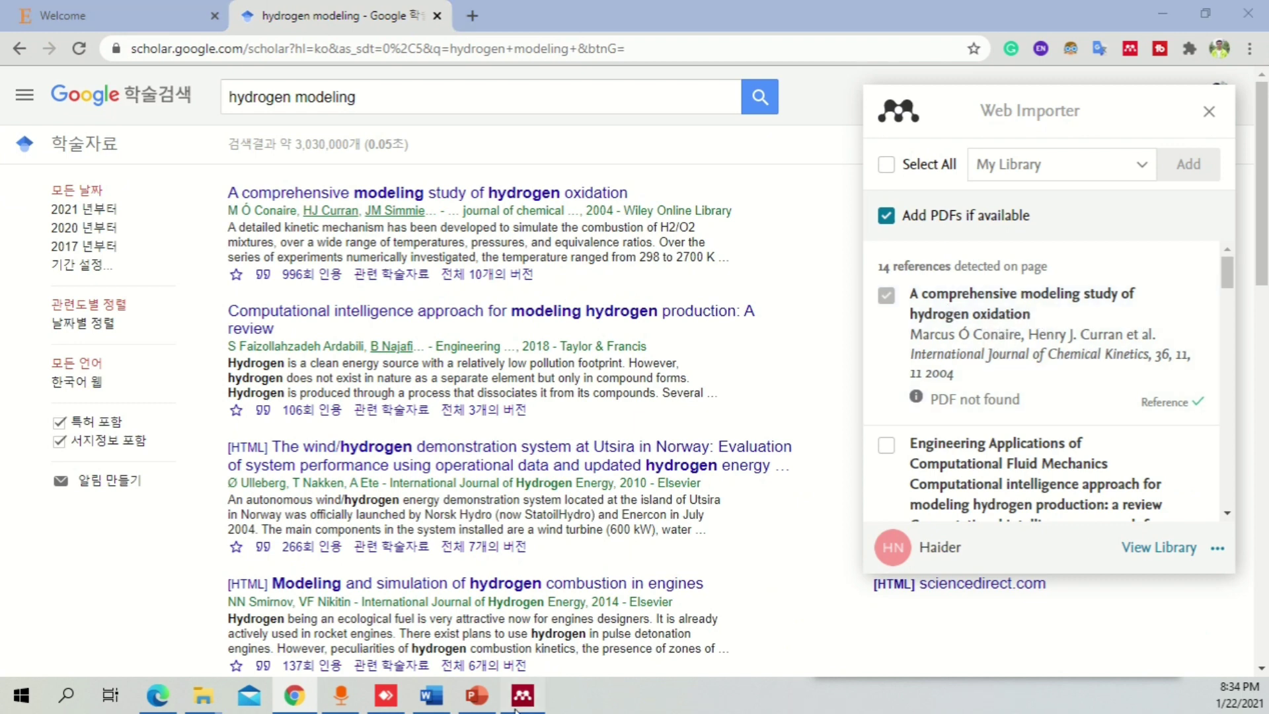
{"action": "left_click", "coordinate": [952, 61]}
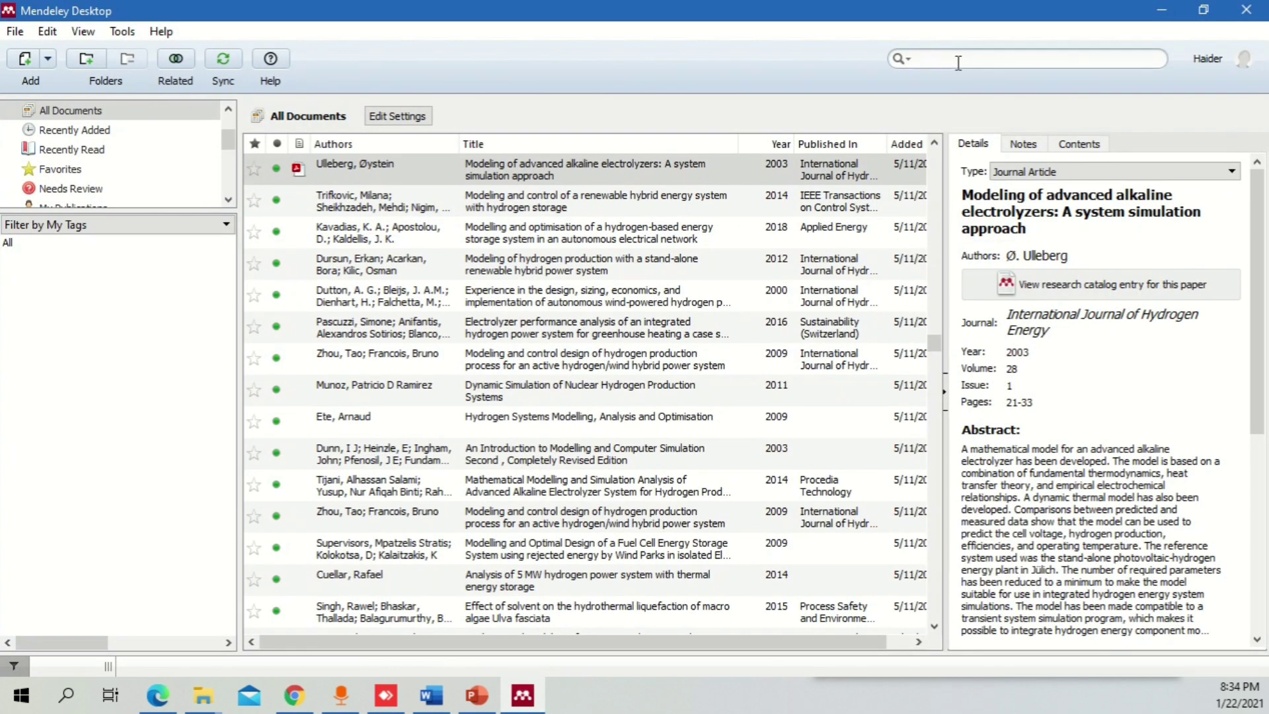
{"action": "type", "text": "hydrogen m"}
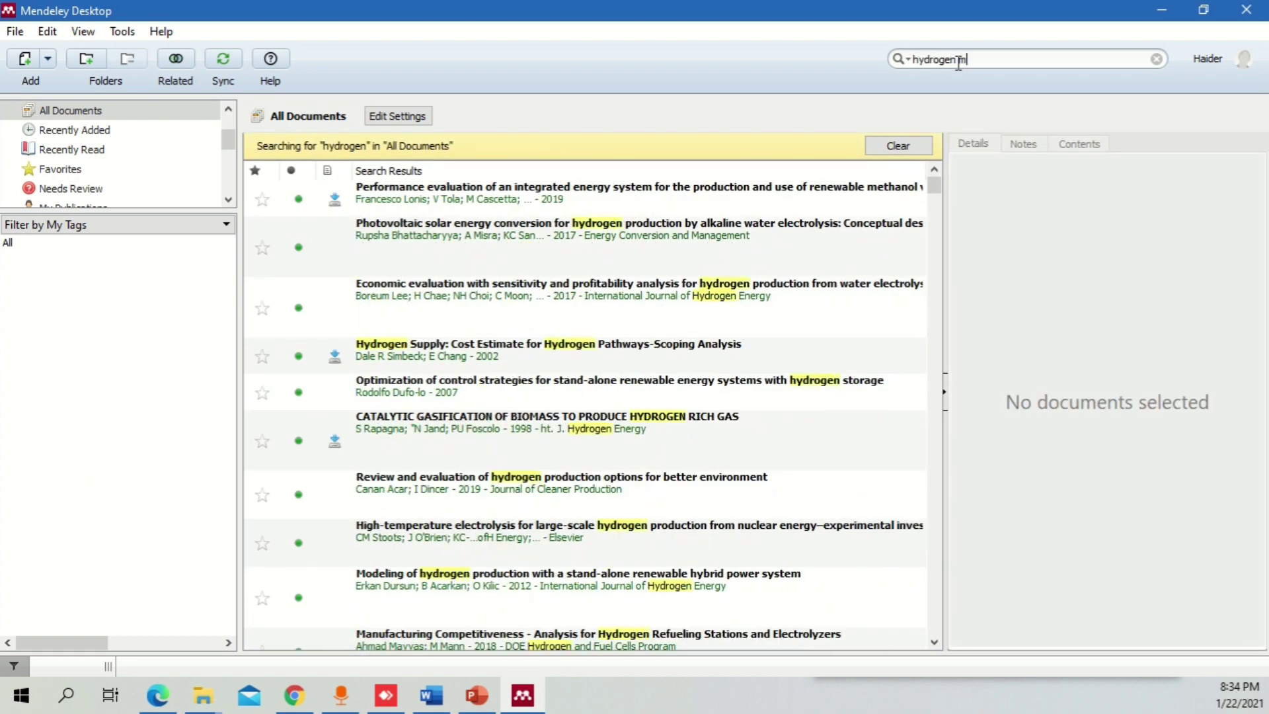
{"action": "type", "text": "odeling compre"}
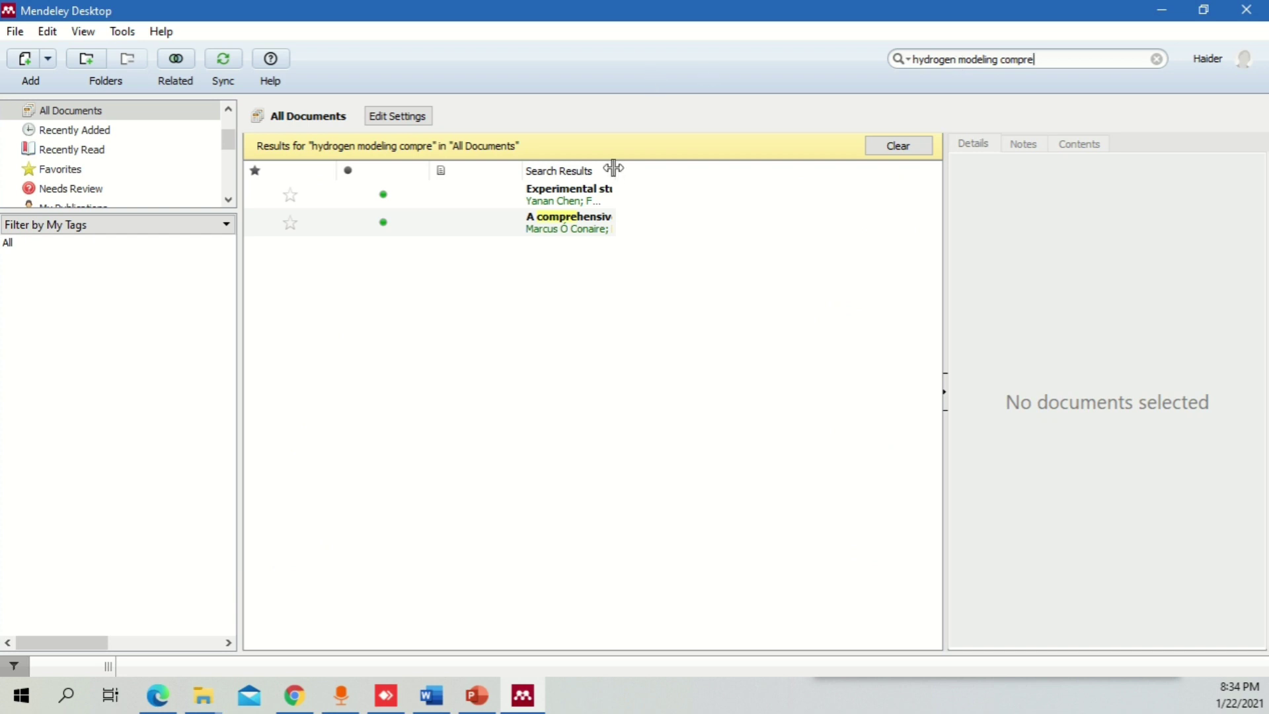
{"action": "left_click_drag", "start_coordinate": [613, 170], "coordinate": [882, 187]}
- Review the hydrogen oxidation paper's authors, mark its details correct, then switch to PowerPoint
{"action": "left_click", "coordinate": [799, 233]}
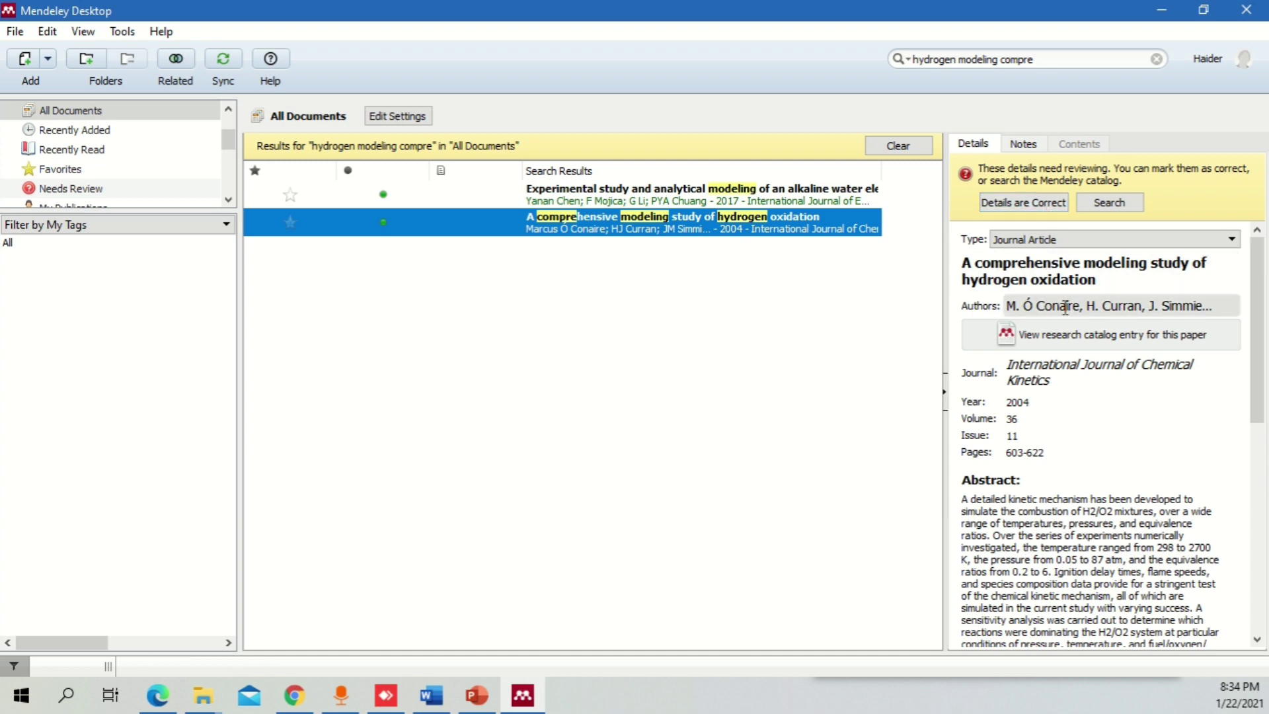
{"action": "left_click", "coordinate": [1104, 307]}
{"action": "left_click", "coordinate": [1178, 273]}
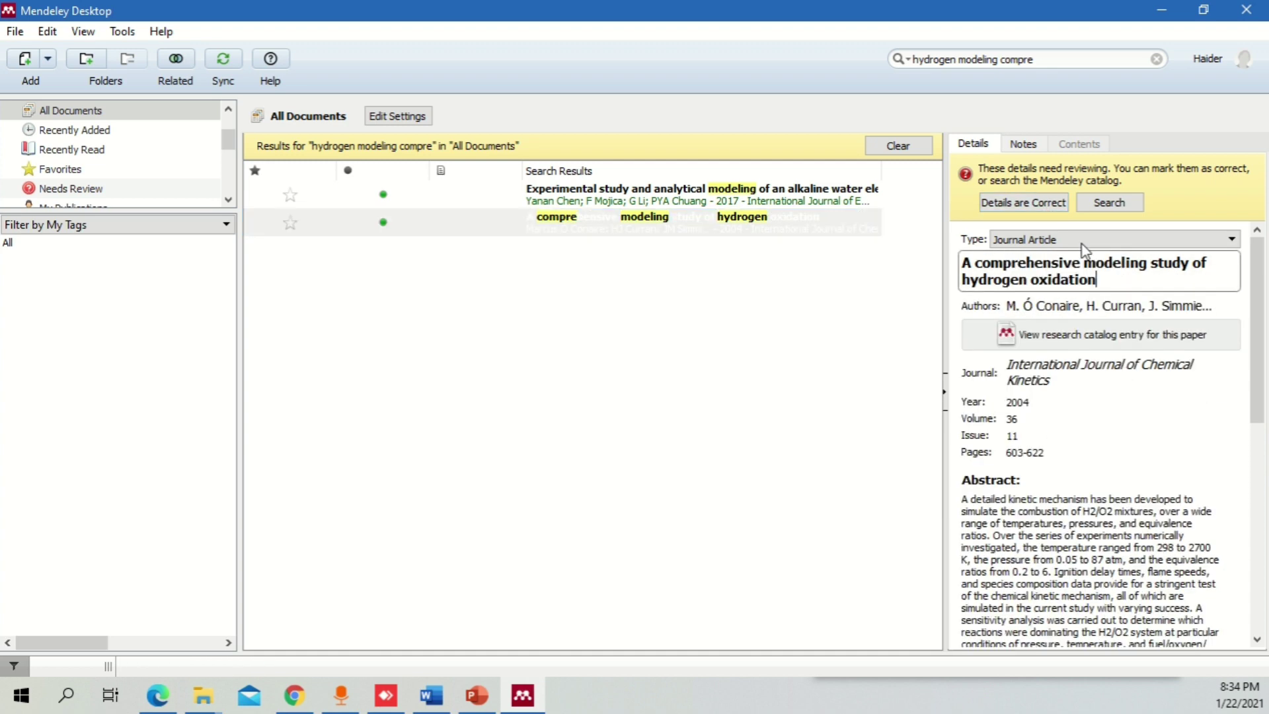
{"action": "left_click", "coordinate": [1051, 209]}
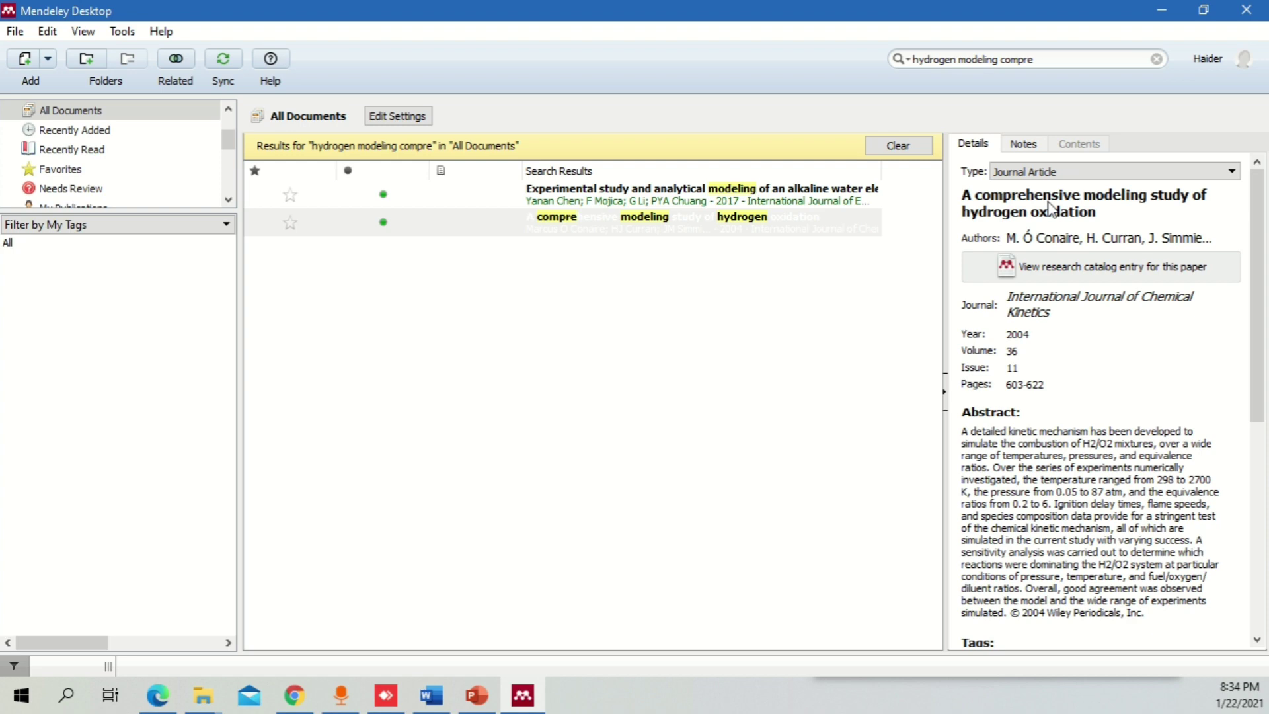
{"action": "scroll", "coordinate": [1081, 336], "scroll_direction": "down", "scroll_amount": 10}
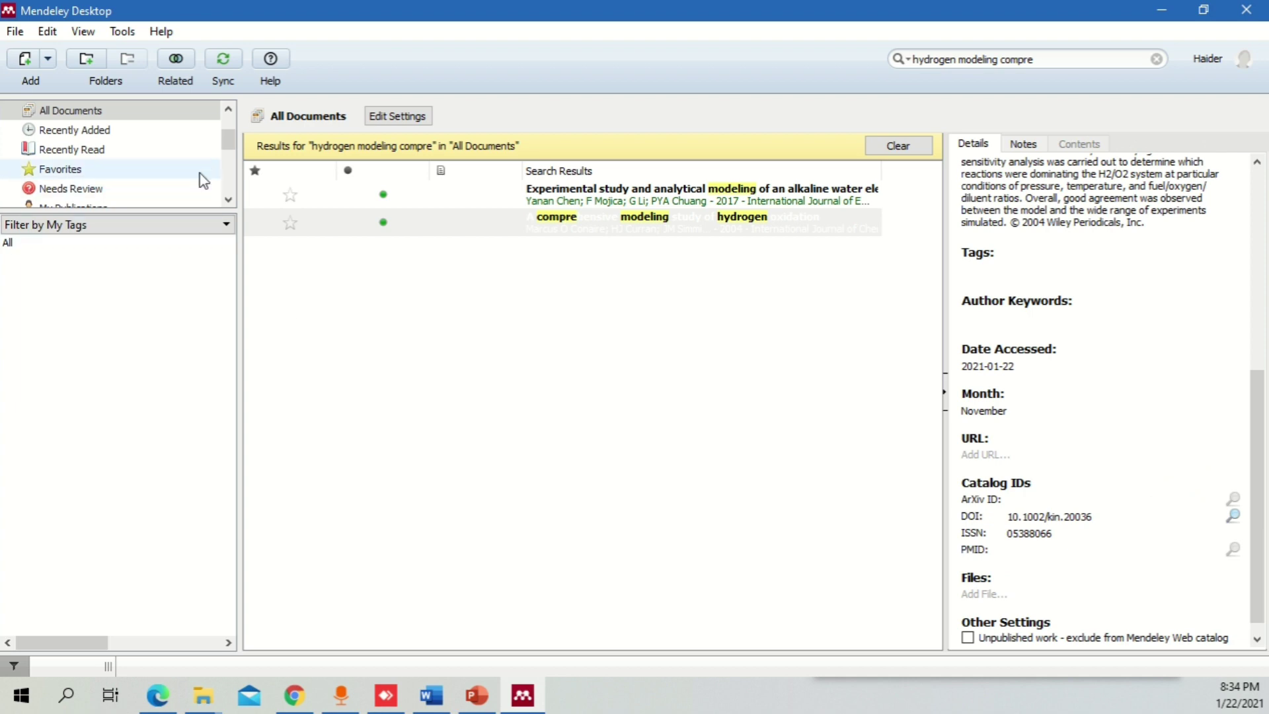
{"action": "left_click_drag", "start_coordinate": [228, 139], "coordinate": [229, 119]}
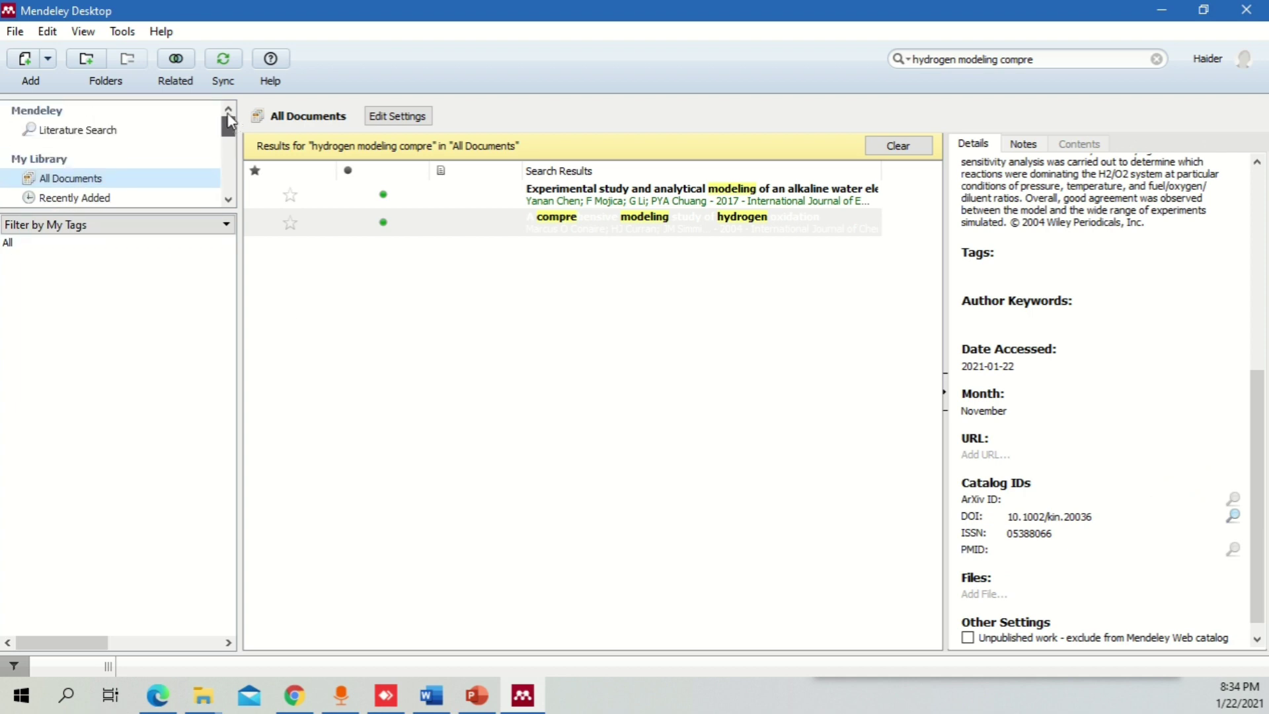
{"action": "left_click", "coordinate": [1161, 10]}
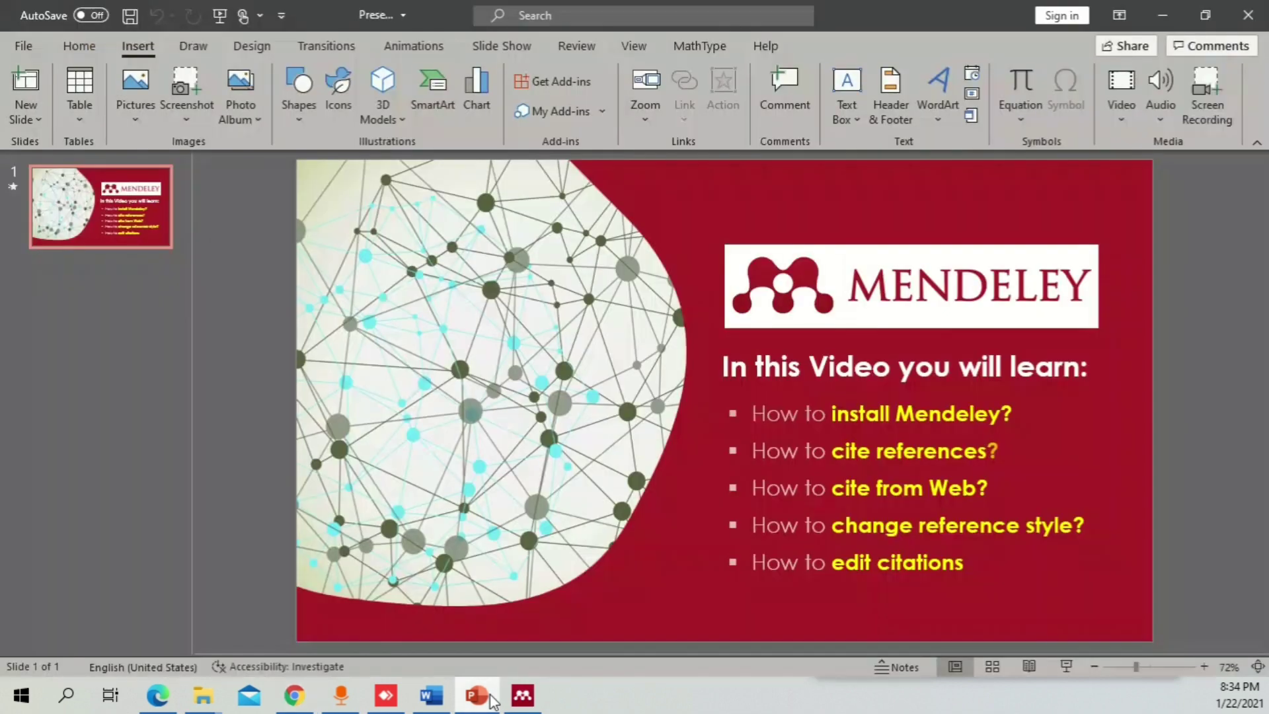
{"action": "left_click", "coordinate": [492, 699]}
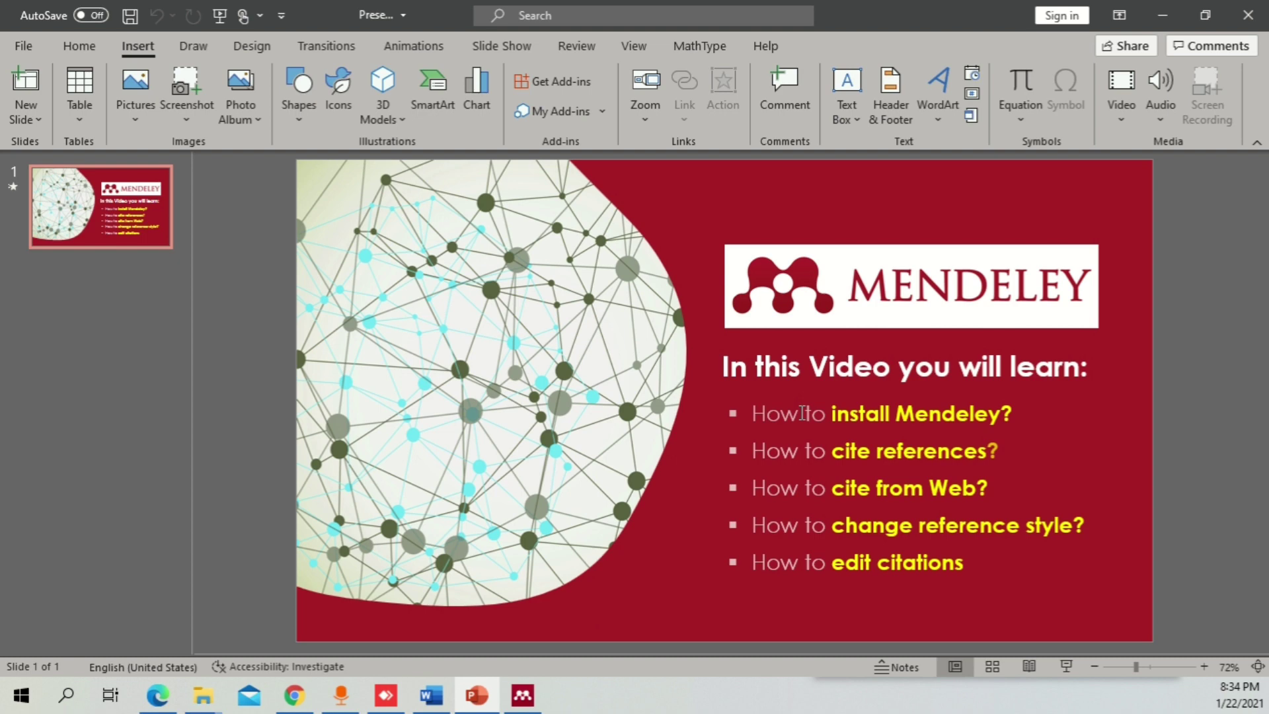
- Go over the install, cite, cite-from-Web, change style and edit citations topics, then return to Word
{"action": "left_click_drag", "start_coordinate": [915, 413], "coordinate": [915, 466]}
{"action": "left_click", "coordinate": [880, 492]}
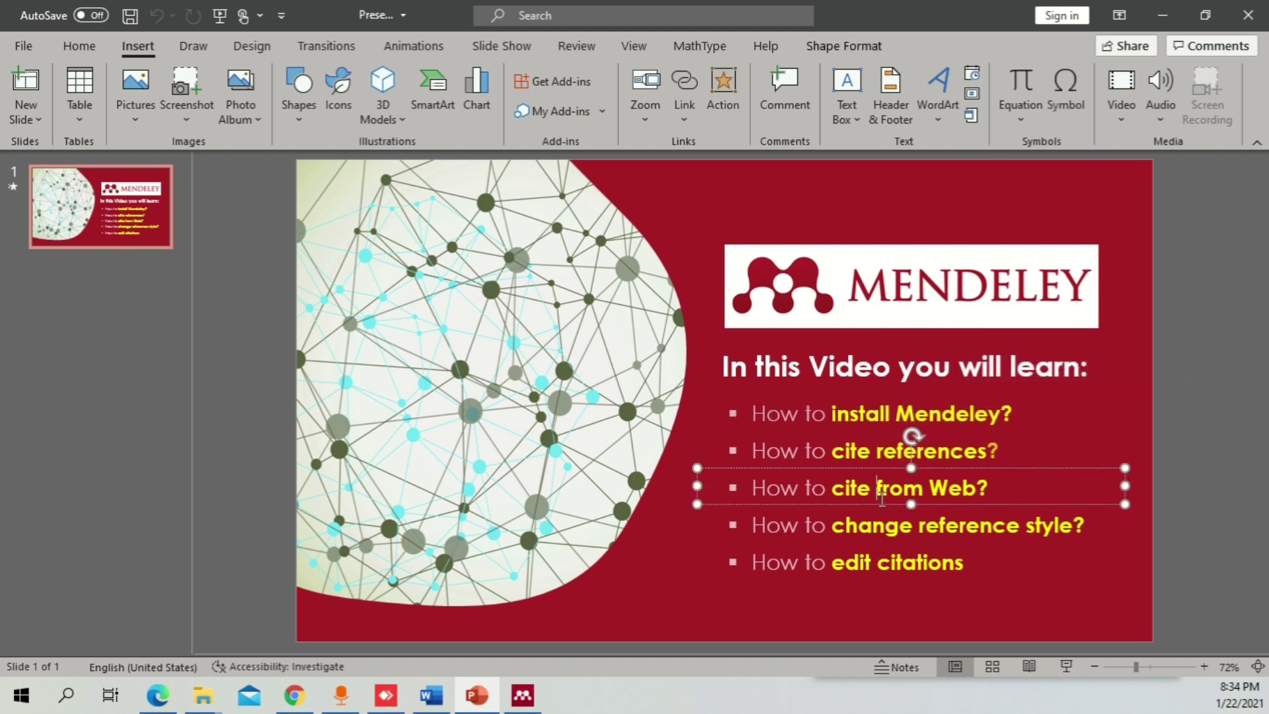
{"action": "left_click", "coordinate": [883, 529]}
{"action": "left_click", "coordinate": [882, 567]}
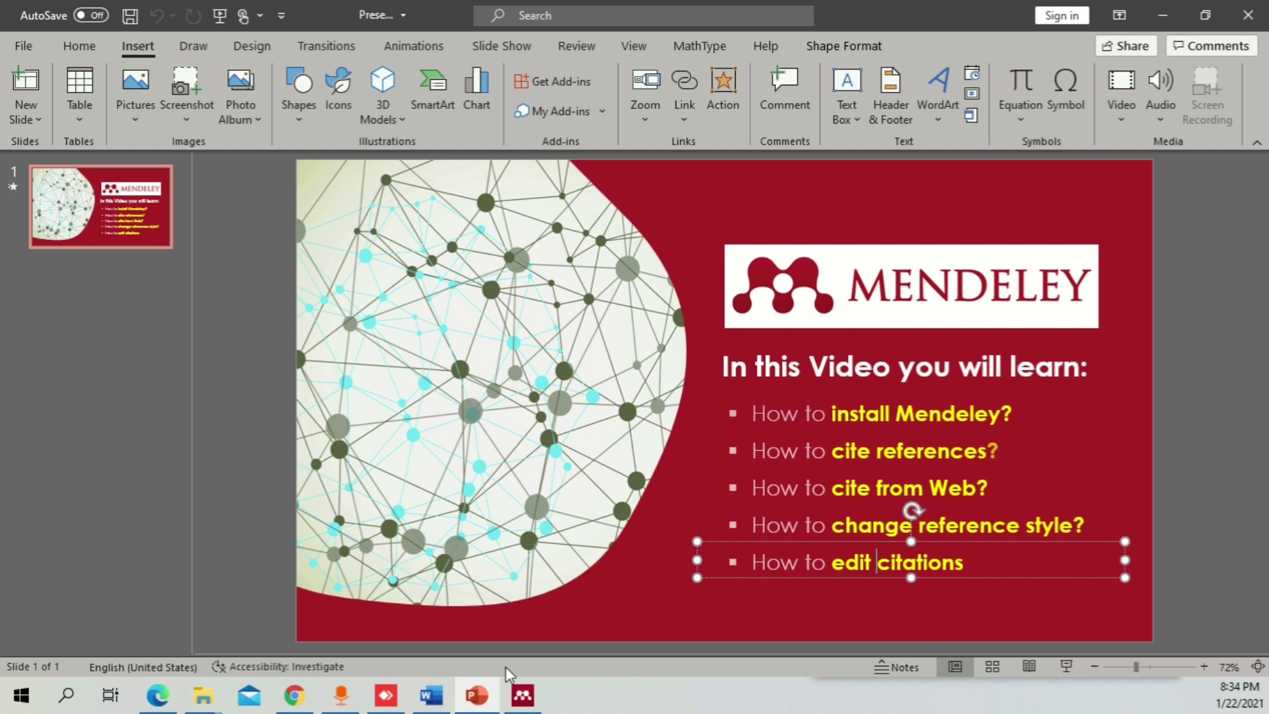
{"action": "key", "text": "alt+Tab"}
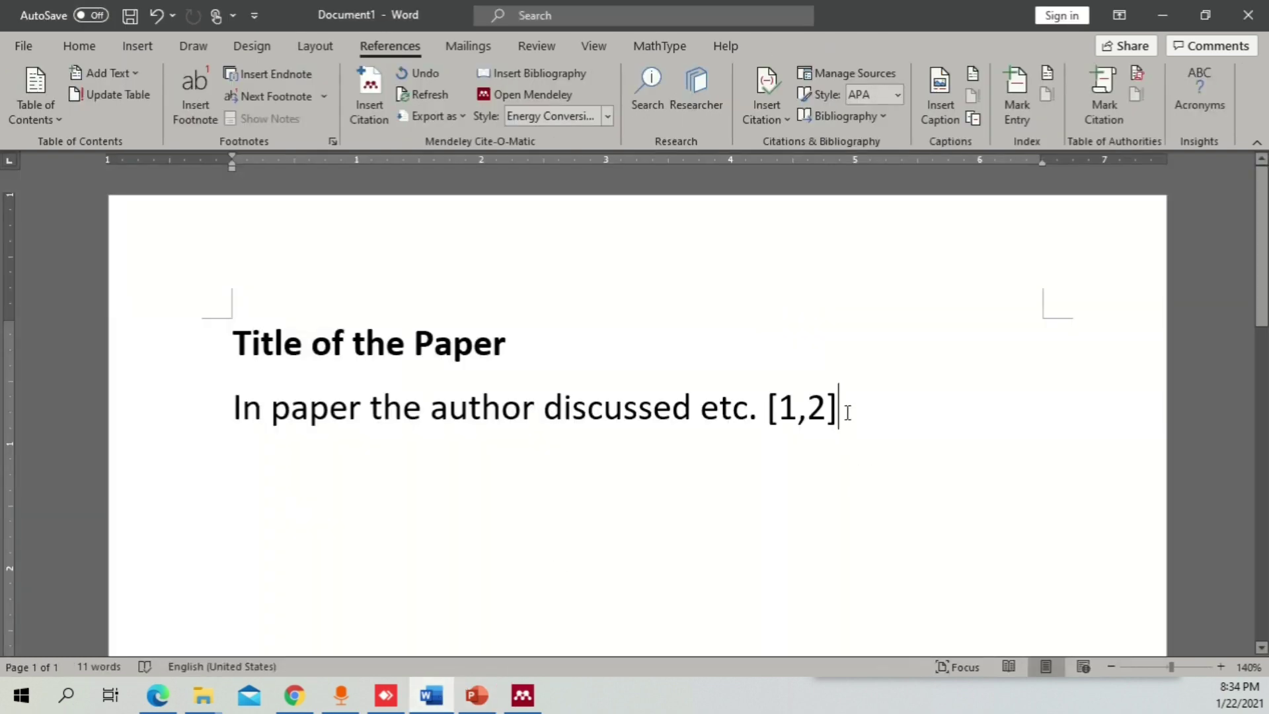
- Select the [1,2] citation, find the Journal for Nature Conservation style and install it
{"action": "left_click", "coordinate": [853, 412]}
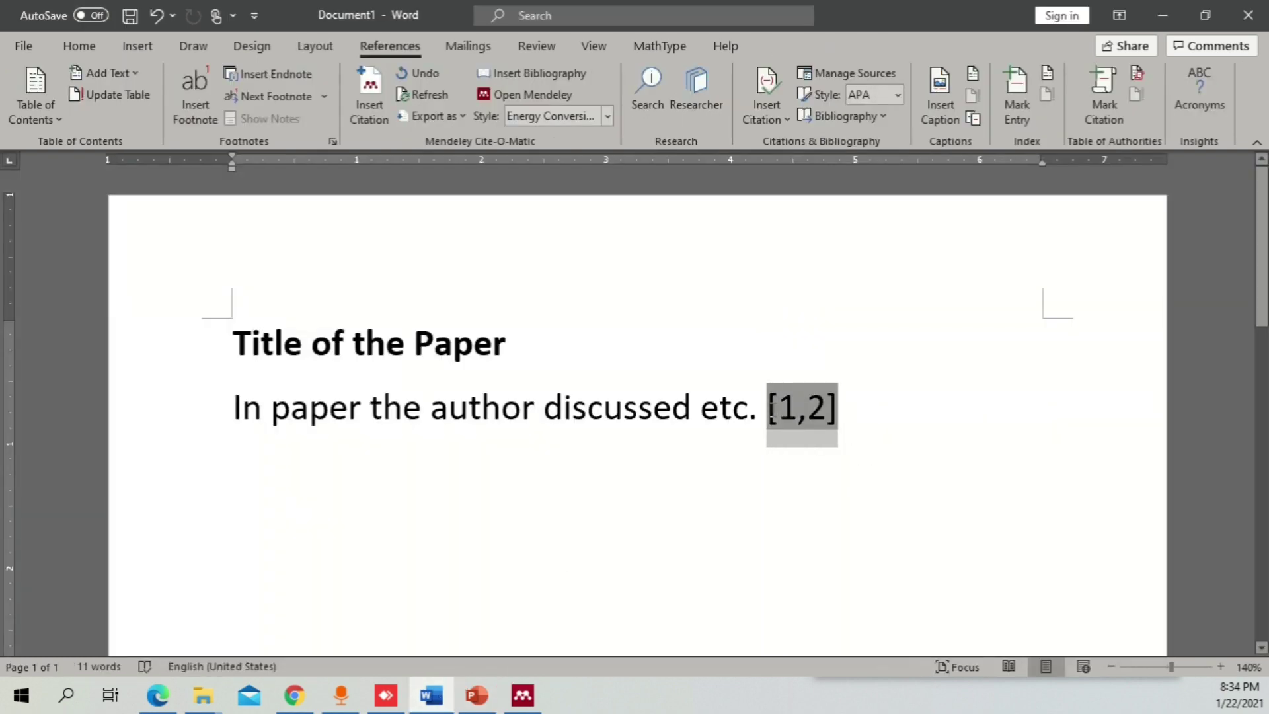
{"action": "double_click", "coordinate": [801, 413]}
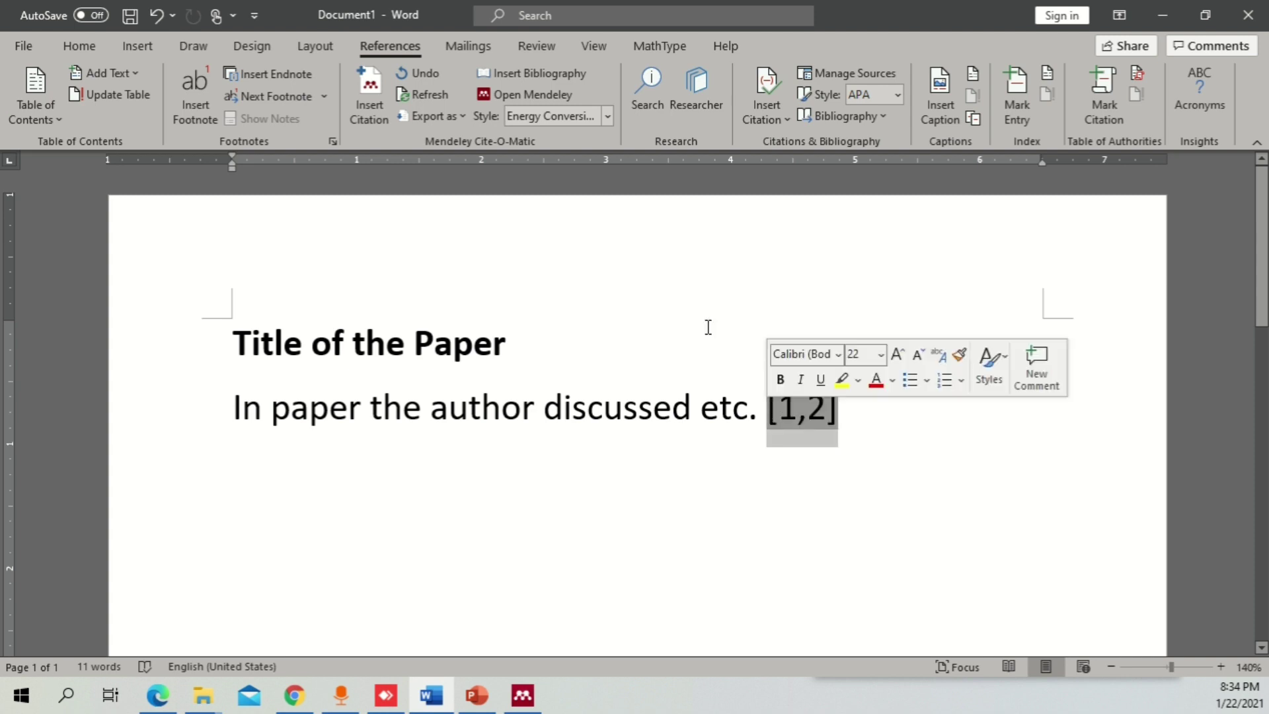
{"action": "left_click", "coordinate": [605, 116]}
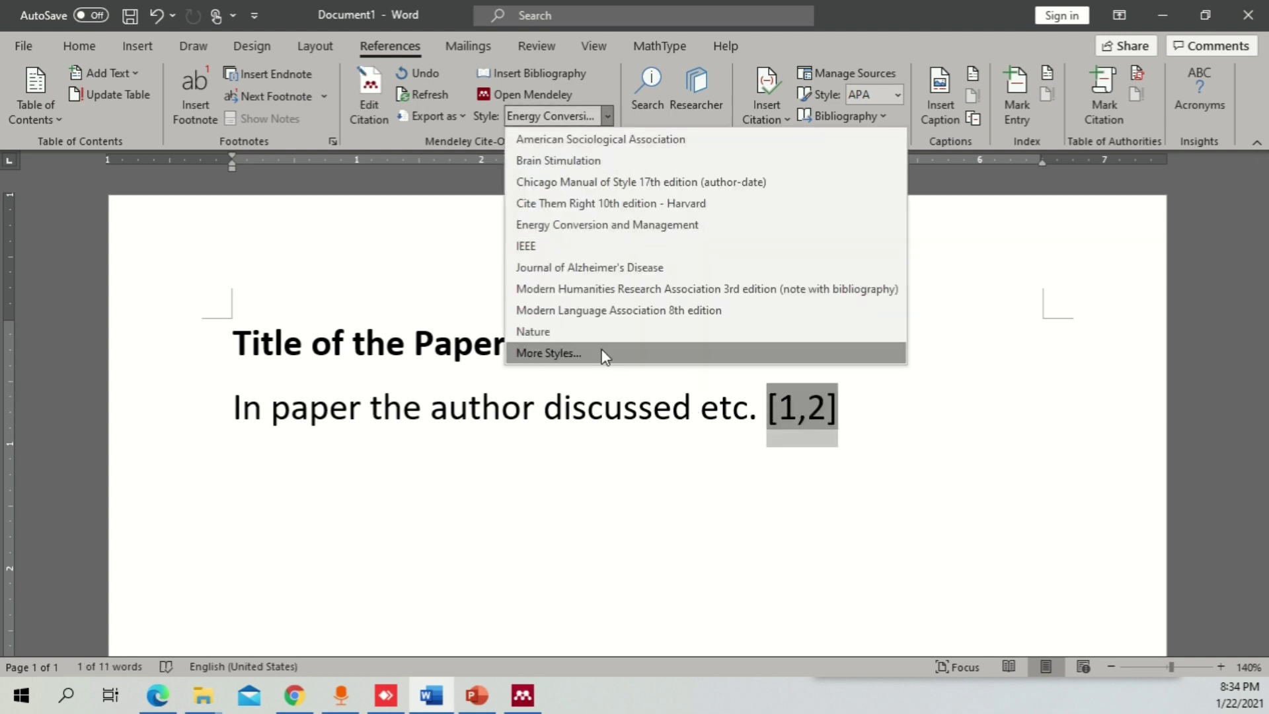
{"action": "left_click", "coordinate": [605, 355]}
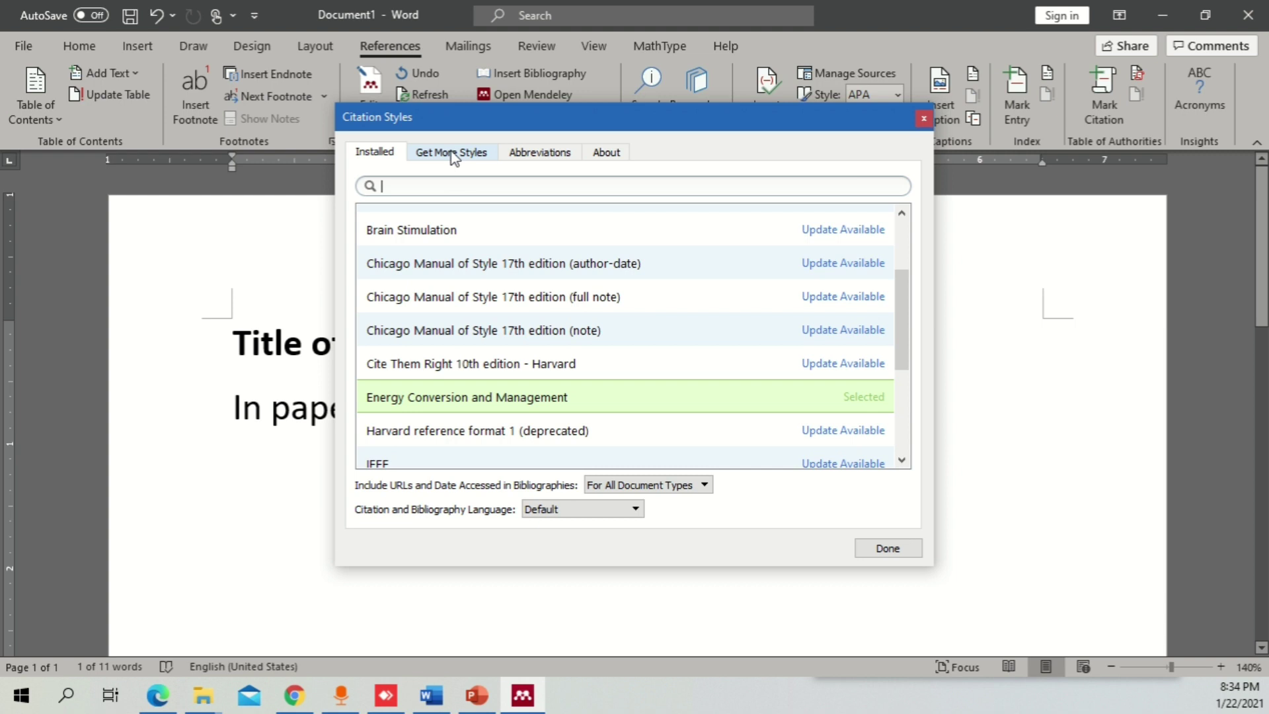
{"action": "left_click", "coordinate": [462, 154]}
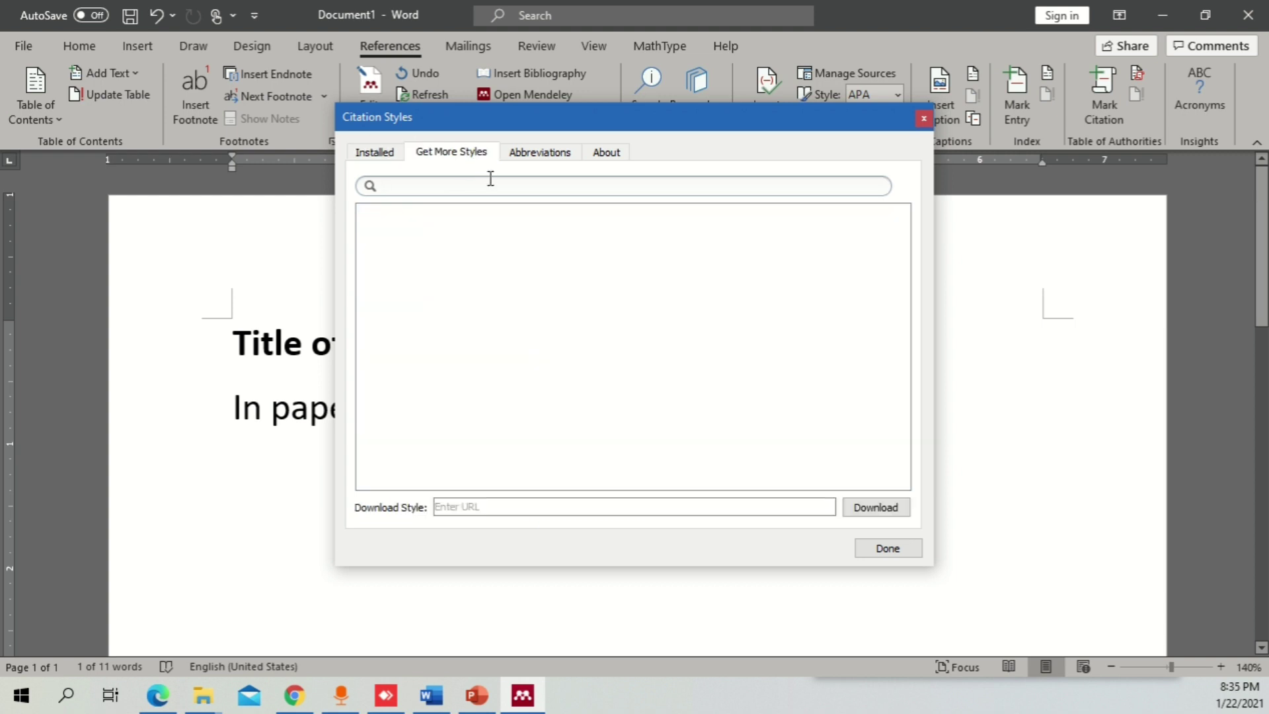
{"action": "type", "text": "nature"}
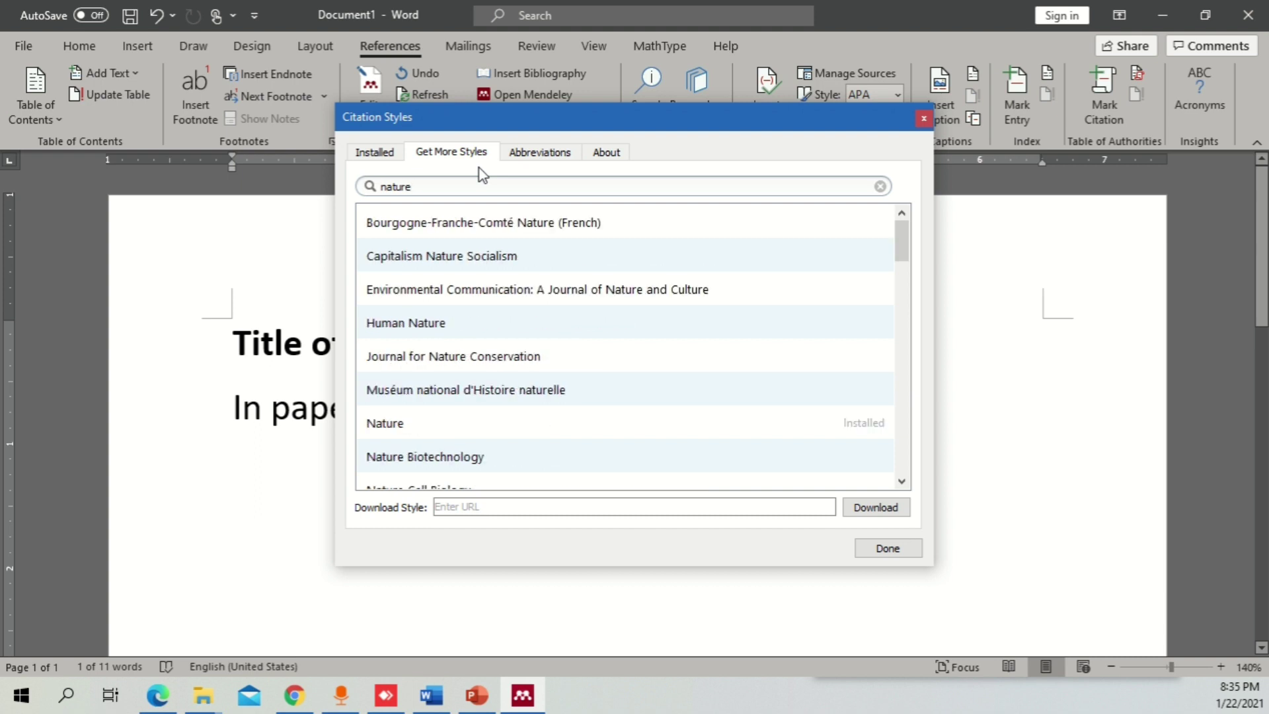
{"action": "left_click", "coordinate": [392, 429]}
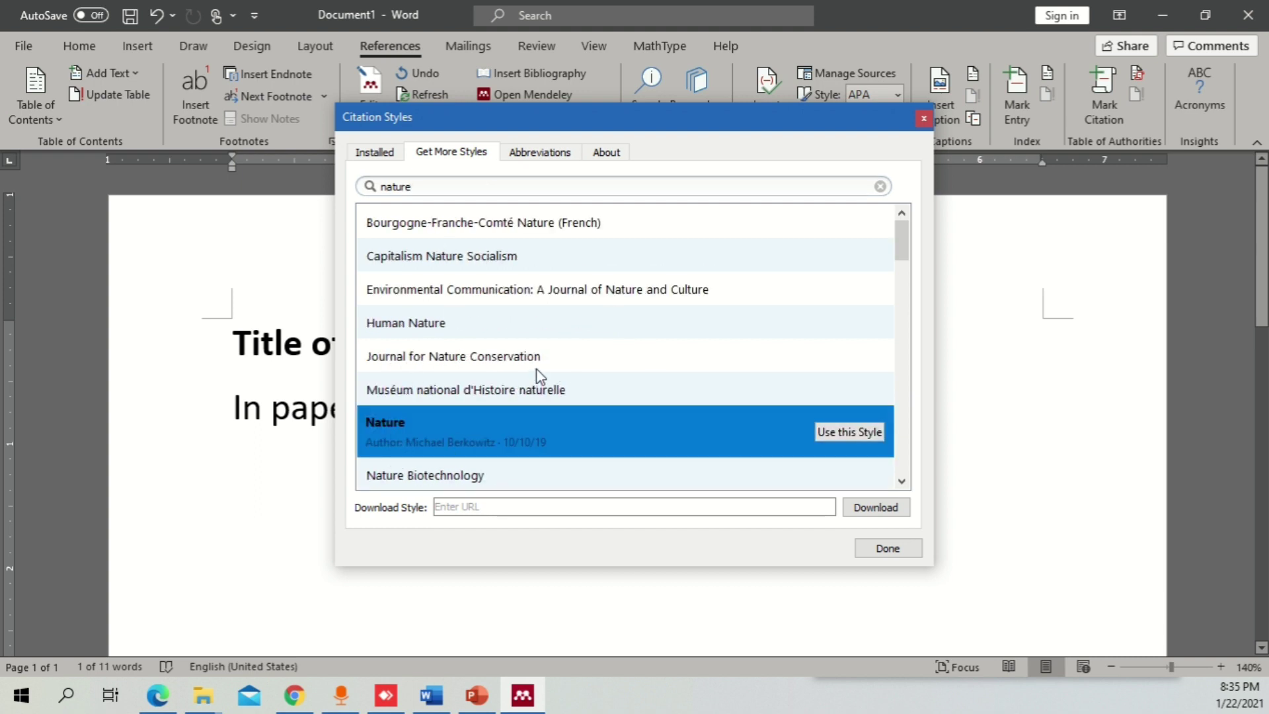
{"action": "left_click", "coordinate": [554, 360]}
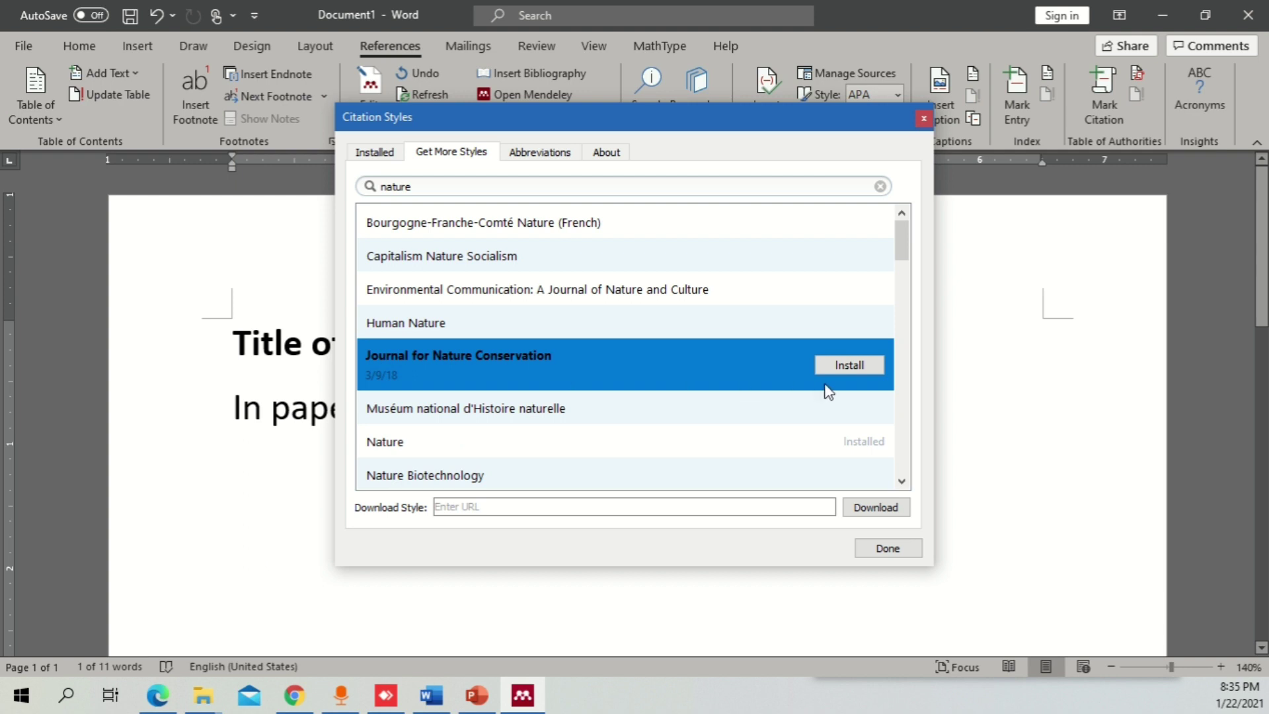
{"action": "left_click", "coordinate": [848, 365]}
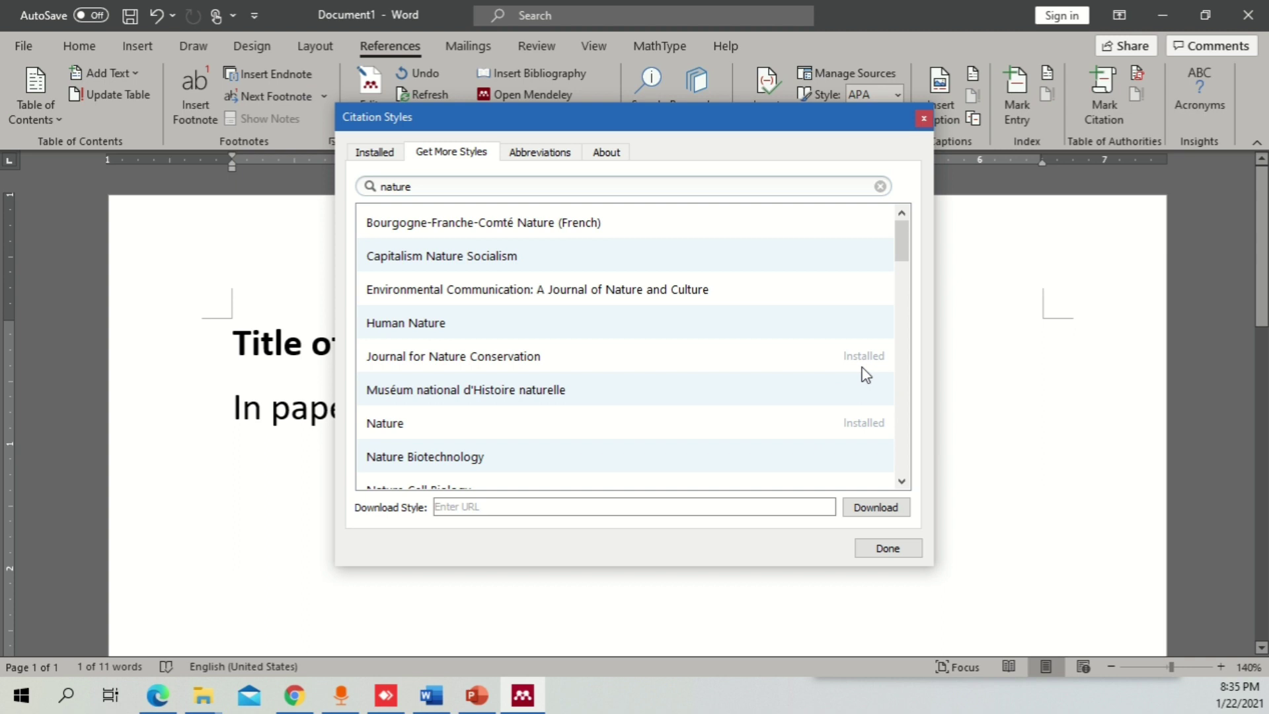
- Apply the installed Journal for Nature Conservation style so citations become author-date
{"action": "left_click", "coordinate": [376, 154]}
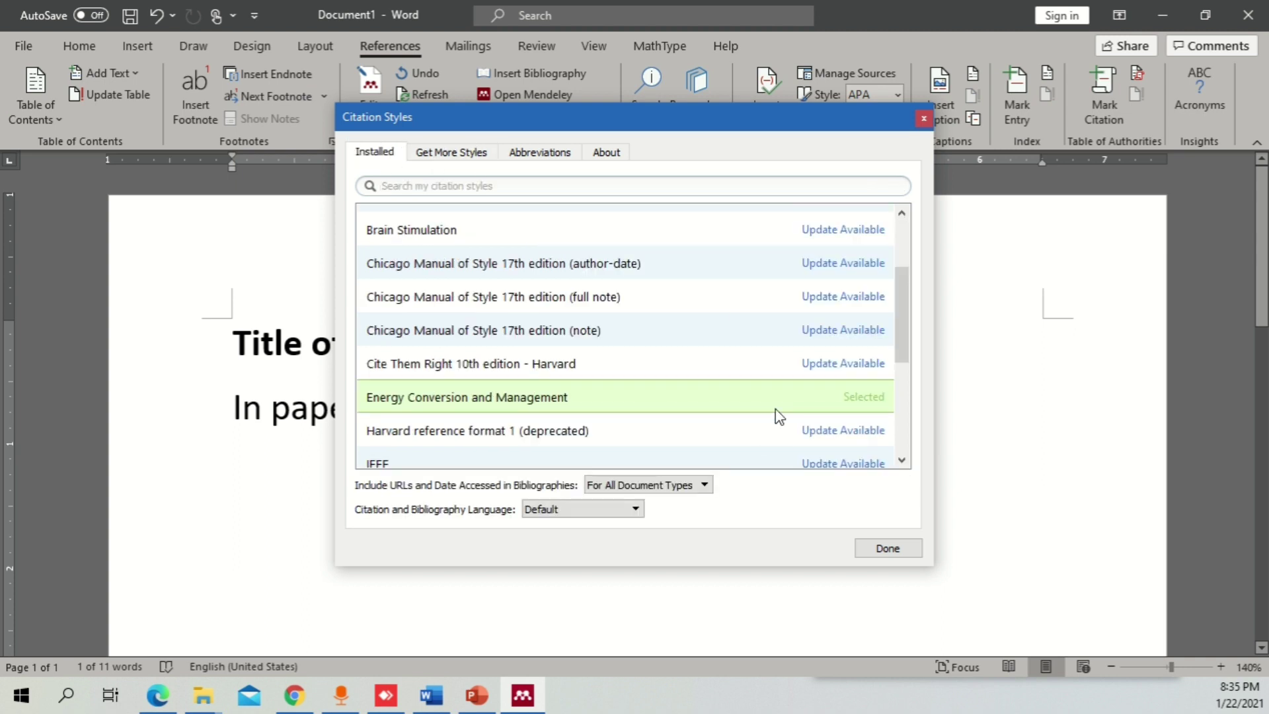
{"action": "scroll", "coordinate": [679, 331], "scroll_direction": "up", "scroll_amount": 2}
{"action": "scroll", "coordinate": [684, 329], "scroll_direction": "down", "scroll_amount": 5}
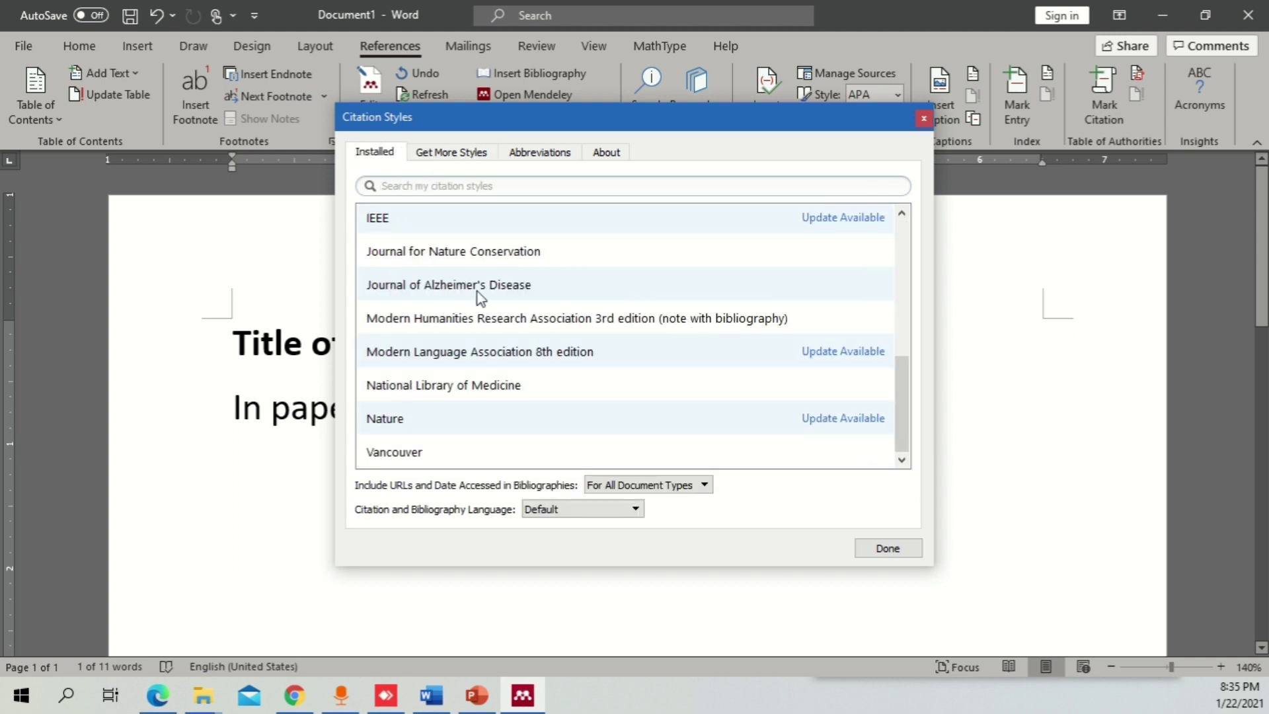
{"action": "left_click", "coordinate": [490, 393]}
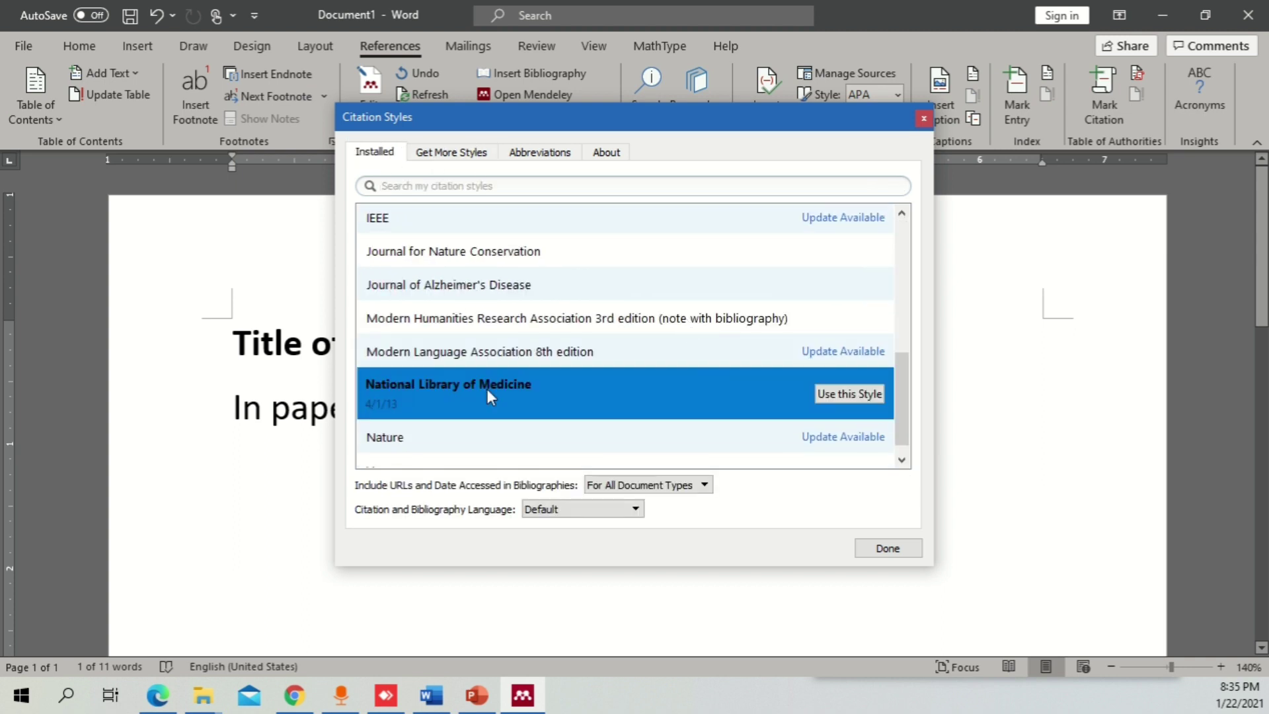
{"action": "left_click", "coordinate": [506, 252]}
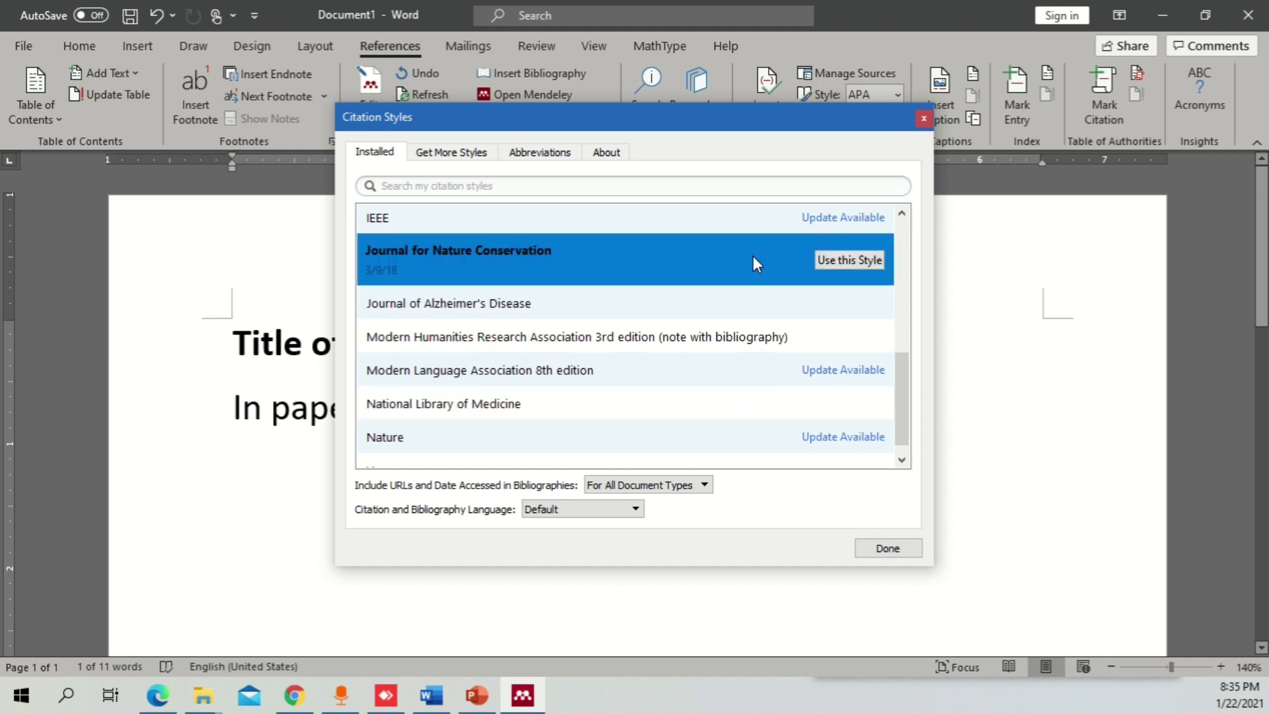
{"action": "left_click", "coordinate": [844, 260]}
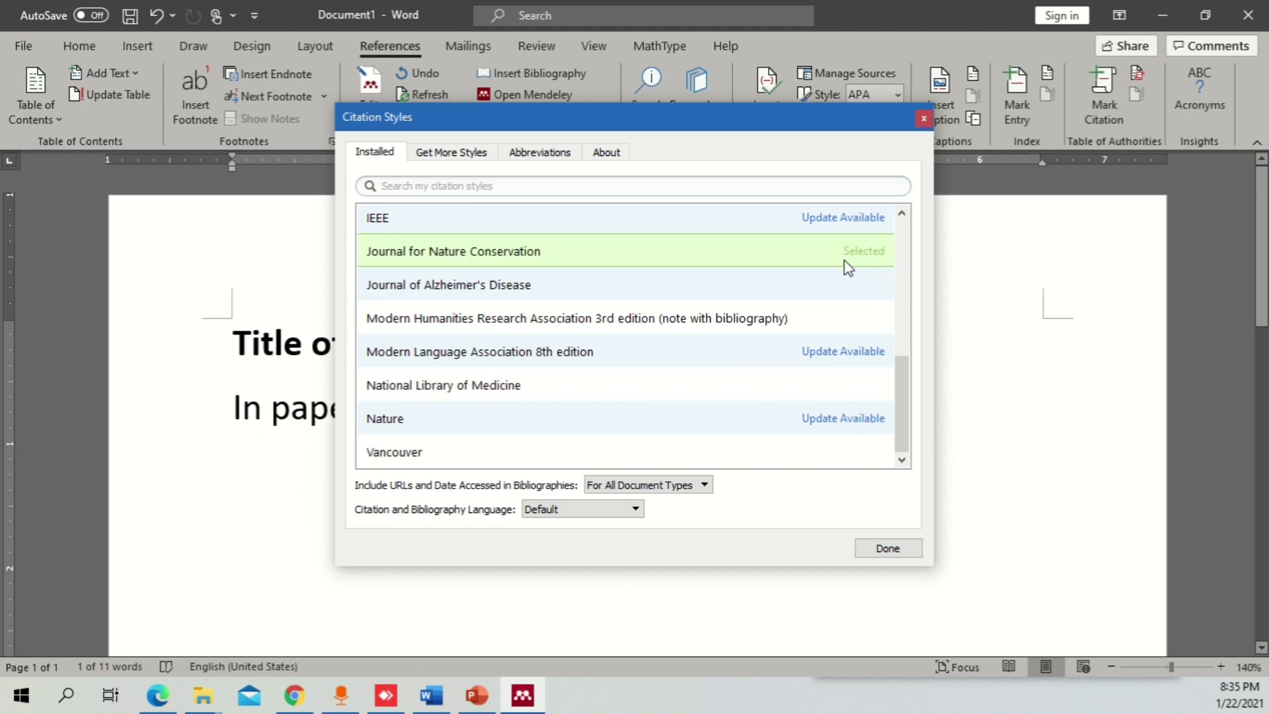
{"action": "left_click", "coordinate": [879, 554]}
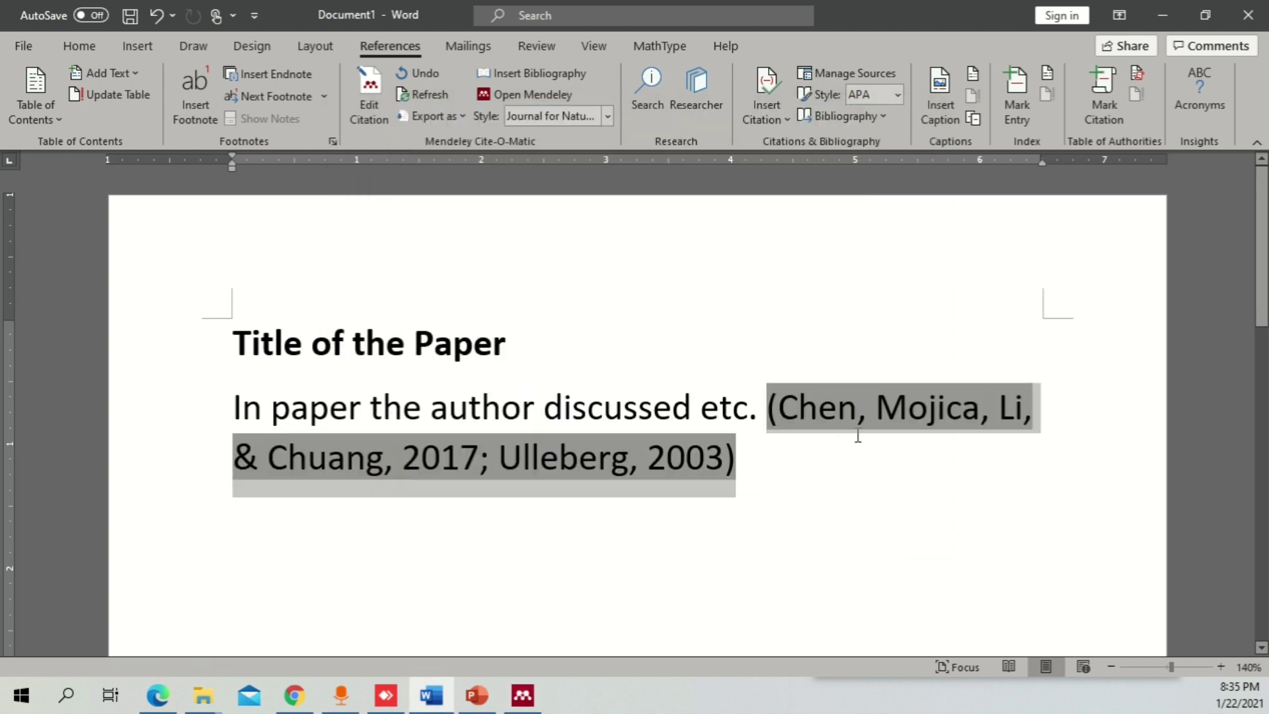
- Add a 'References' heading below the citation and insert the Mendeley bibliography under it
{"action": "left_click", "coordinate": [773, 467]}
{"action": "key", "text": "Return"}
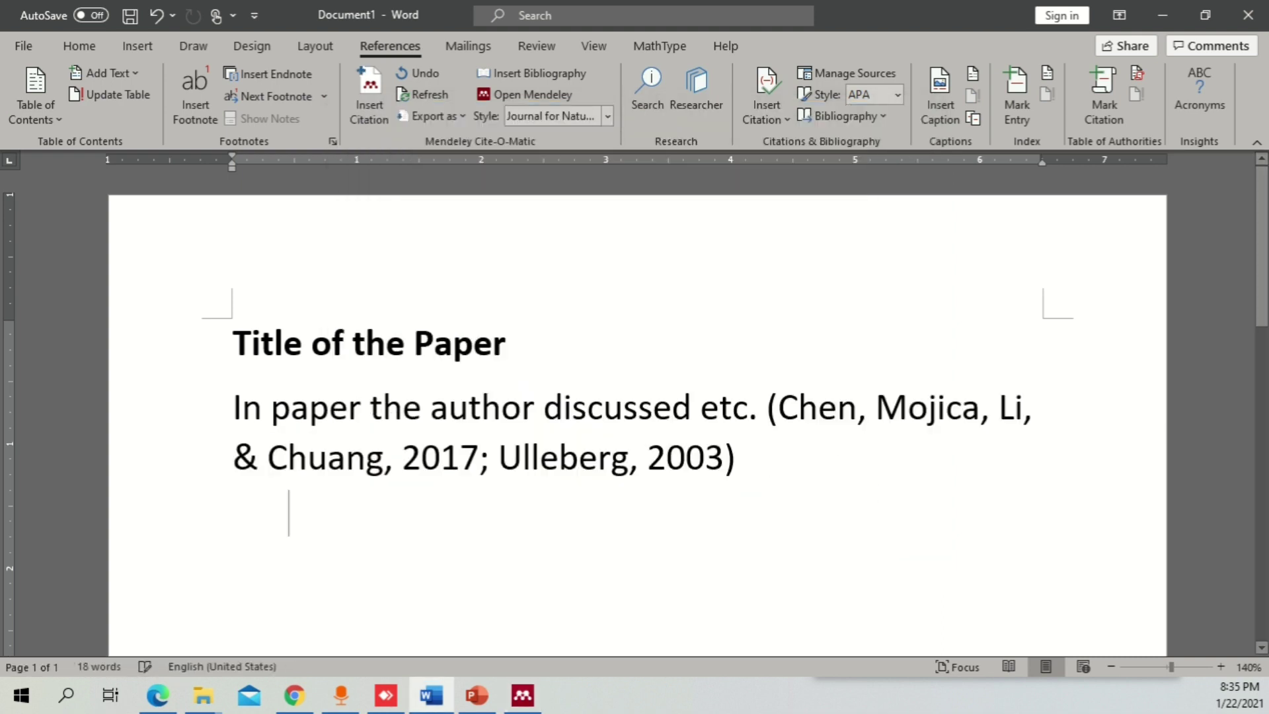
{"action": "scroll", "coordinate": [774, 468], "scroll_direction": "down", "scroll_amount": 4}
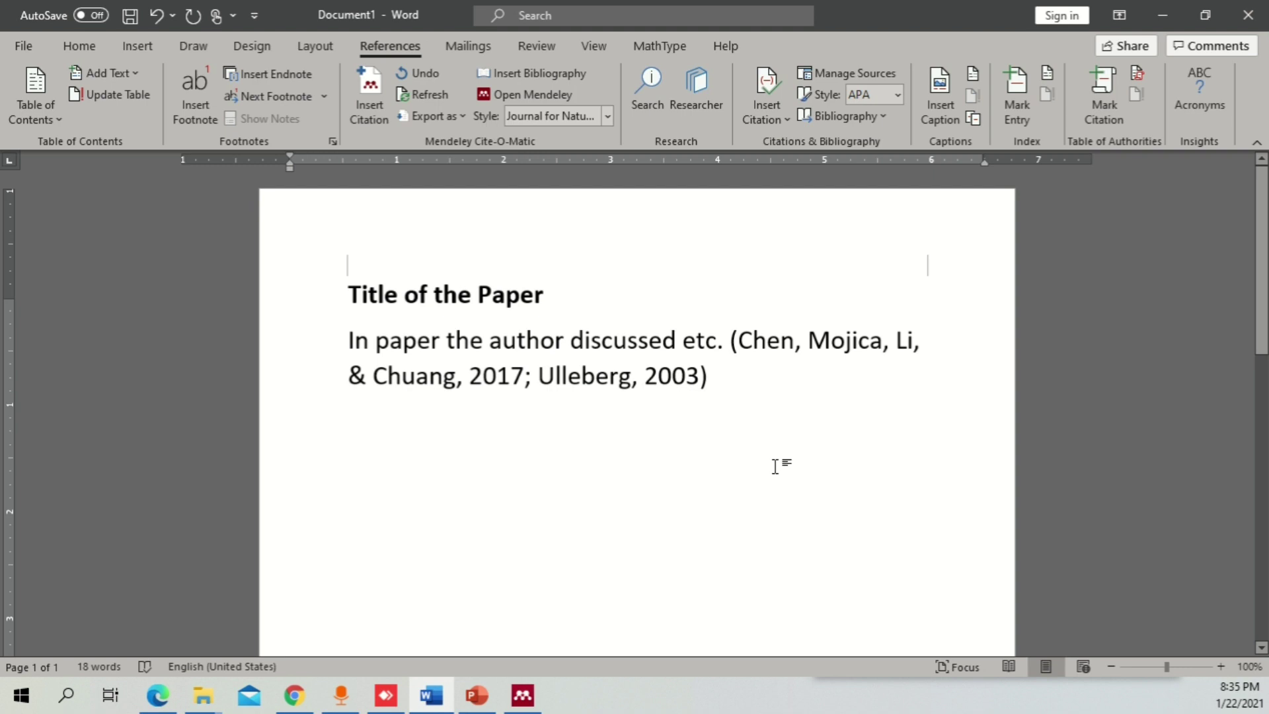
{"action": "scroll", "coordinate": [775, 466], "scroll_direction": "down", "scroll_amount": 3}
{"action": "key", "text": "Return"}
{"action": "key", "text": "Return"}
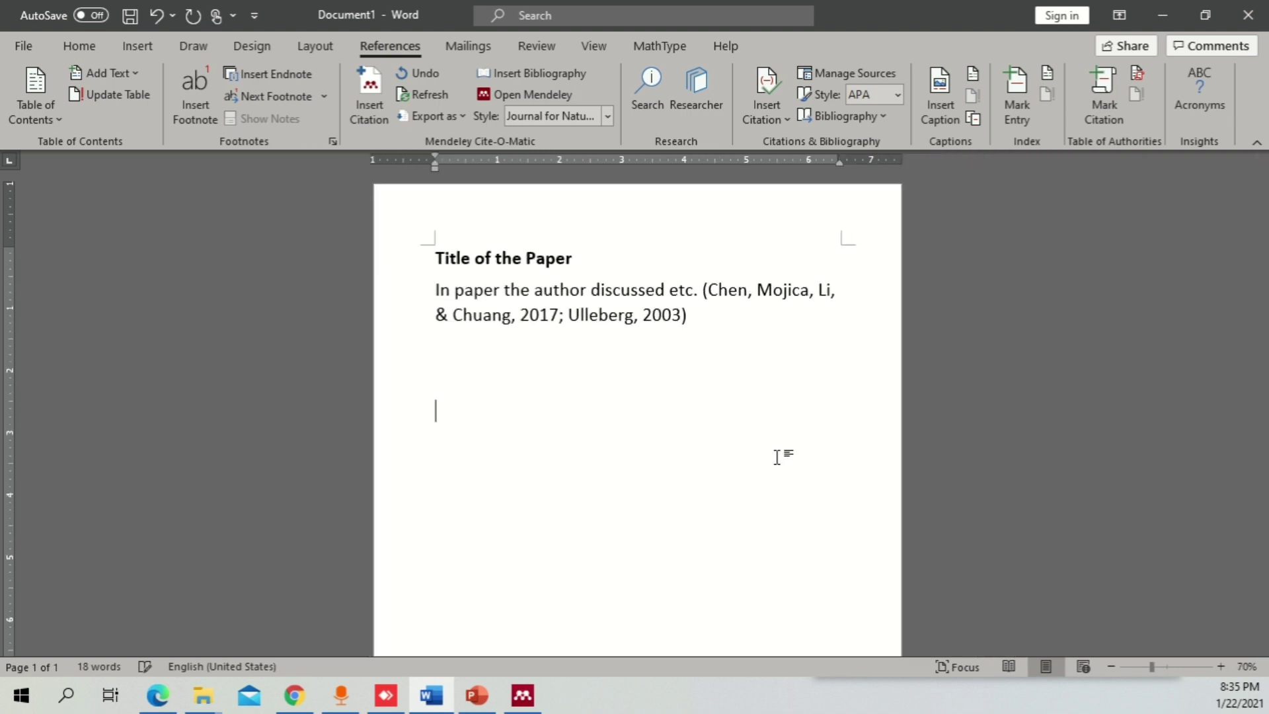
{"action": "type", "text": "References"}
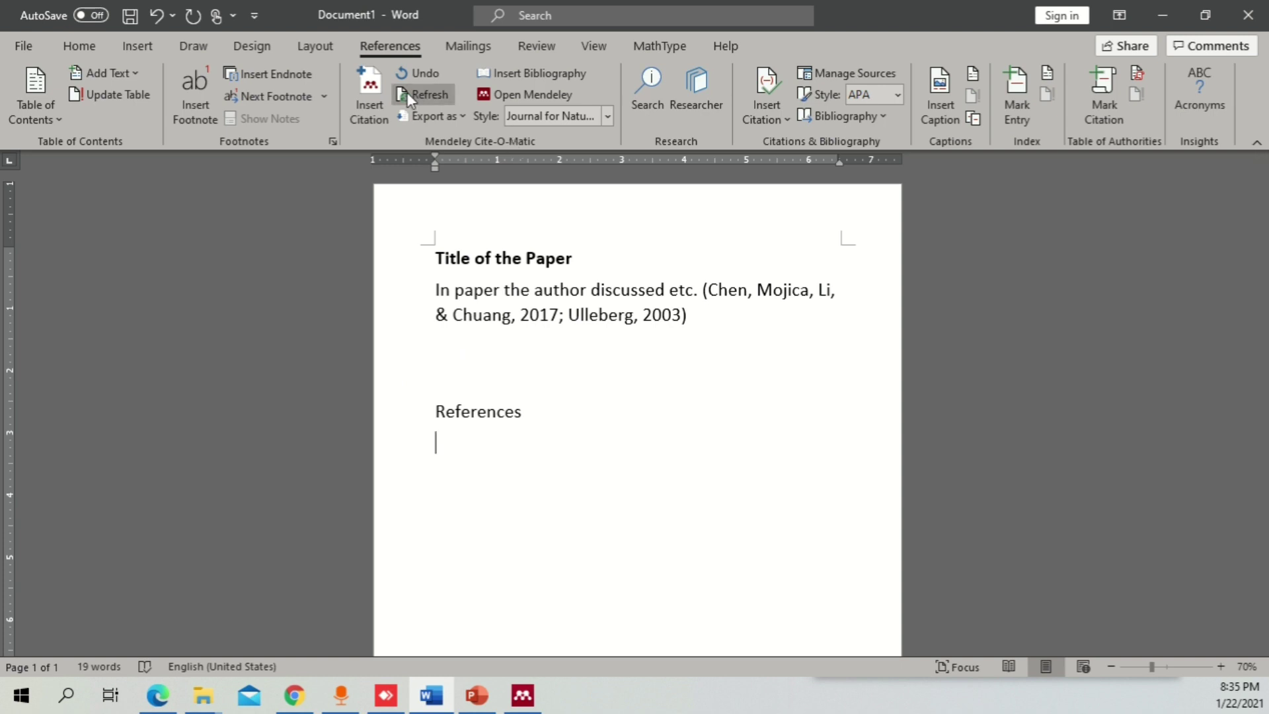
{"action": "left_click", "coordinate": [513, 73]}
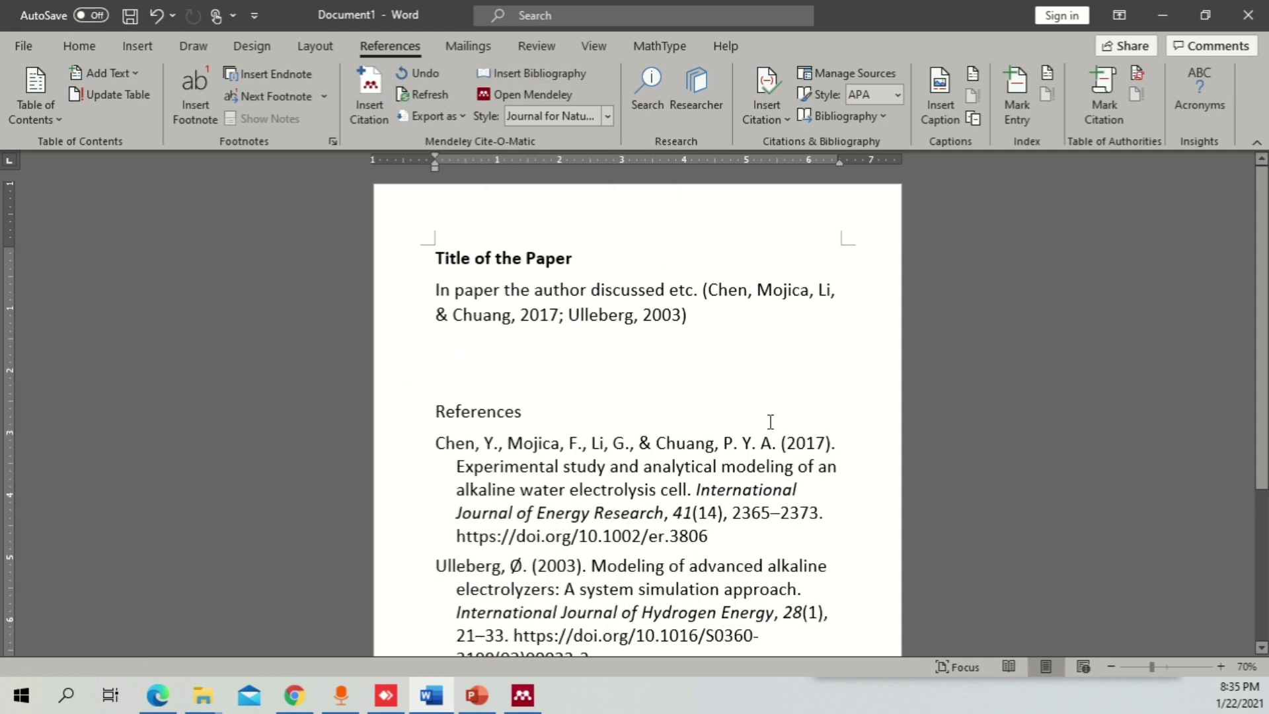
{"action": "scroll", "coordinate": [765, 438], "scroll_direction": "down", "scroll_amount": 3}
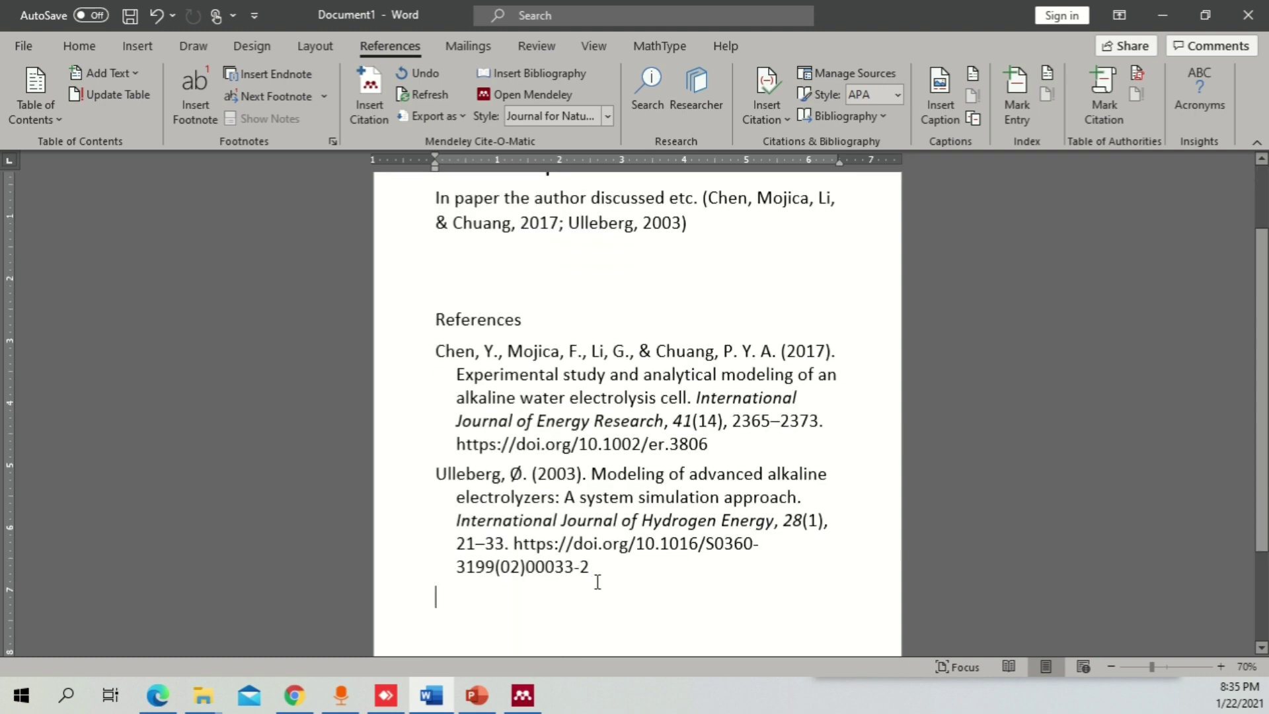
{"action": "scroll", "coordinate": [617, 492], "scroll_direction": "up", "scroll_amount": 2}
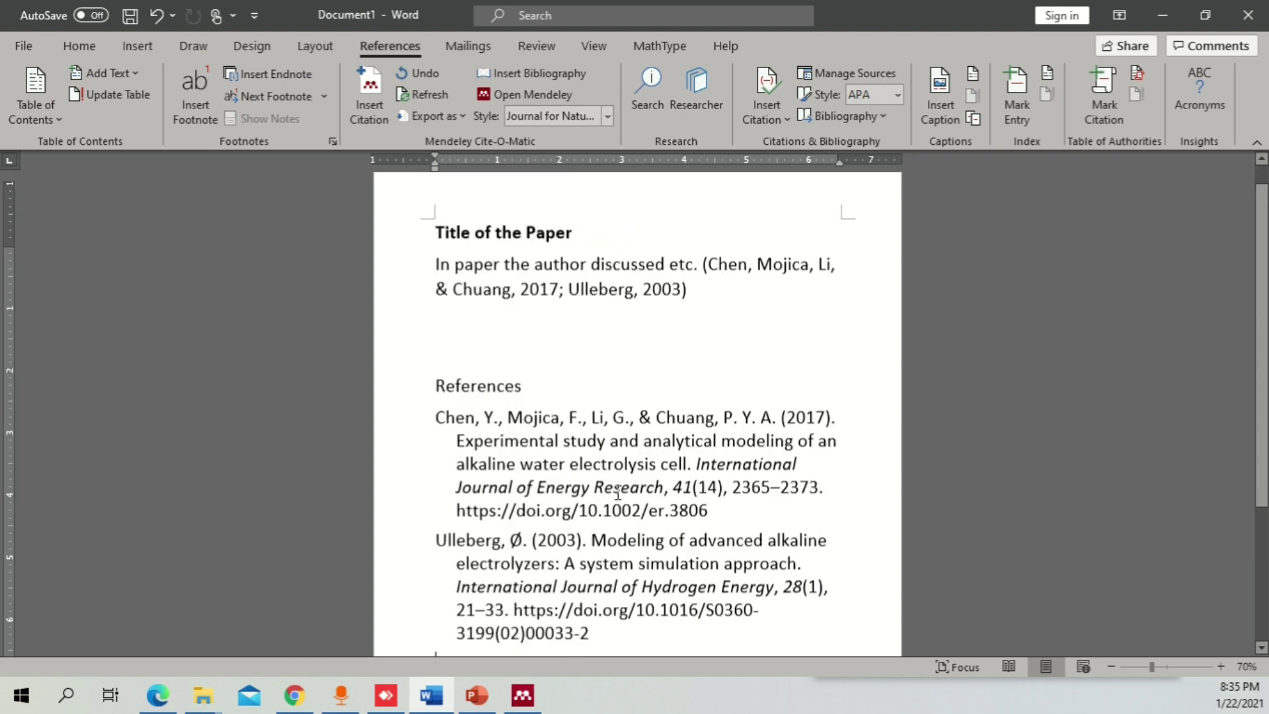
{"action": "scroll", "coordinate": [617, 493], "scroll_direction": "down", "scroll_amount": 2, "text": "ctrl"}
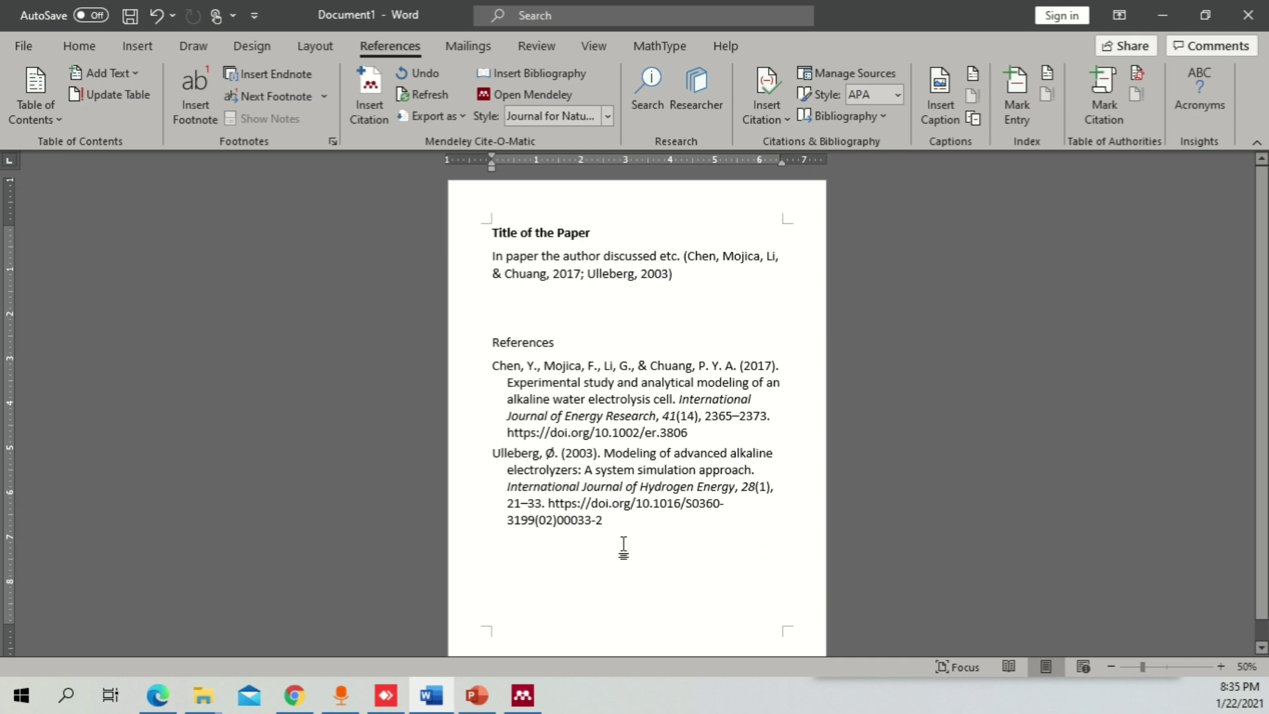
- Shrink all document text to 14 pt
{"action": "left_click_drag", "start_coordinate": [626, 545], "coordinate": [102, 50]}
{"action": "left_click", "coordinate": [99, 48]}
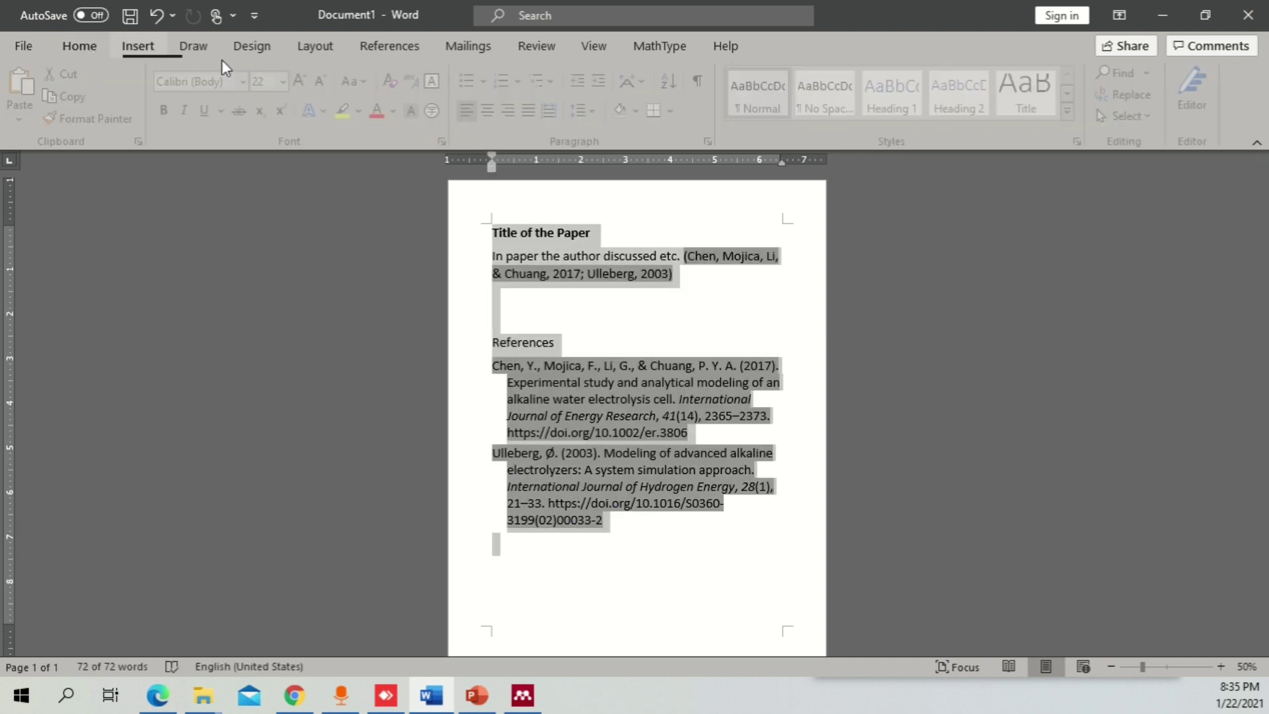
{"action": "left_click", "coordinate": [327, 82]}
{"action": "left_click", "coordinate": [327, 82]}
{"action": "left_click", "coordinate": [327, 81]}
{"action": "left_click", "coordinate": [327, 82]}
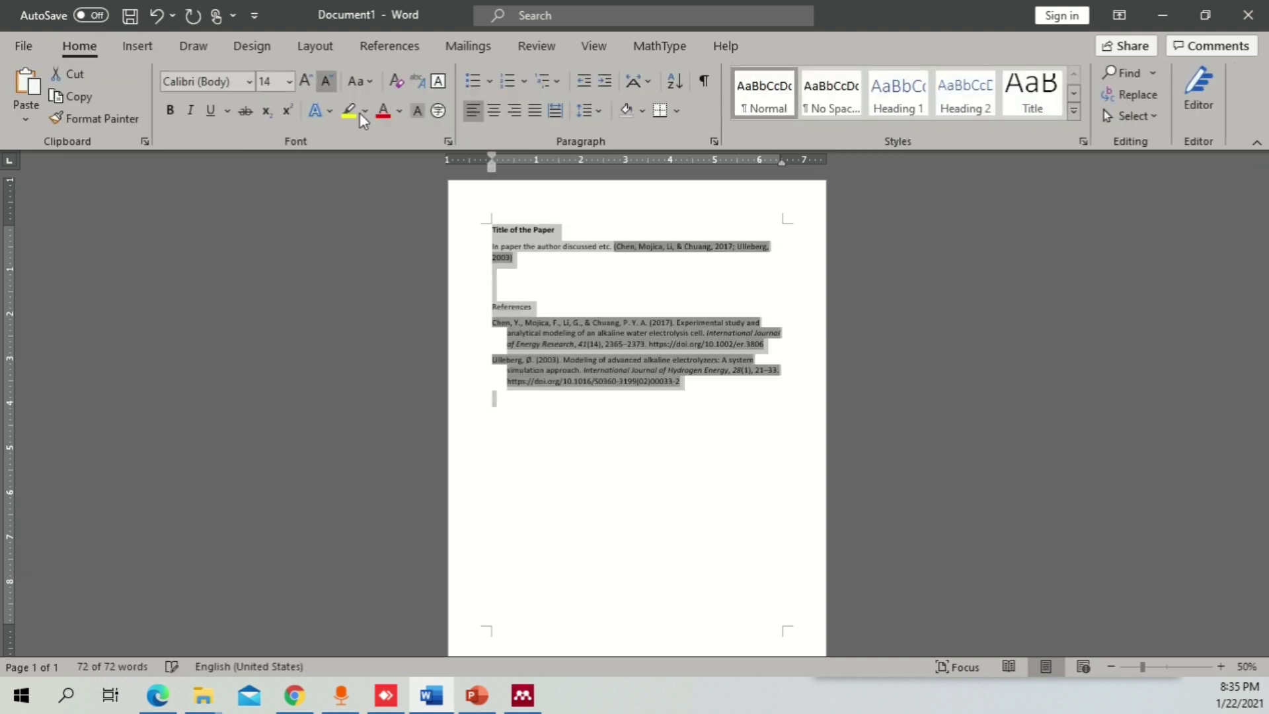
{"action": "scroll", "coordinate": [648, 482], "scroll_direction": "up", "scroll_amount": 3, "text": "ctrl"}
{"action": "left_click", "coordinate": [632, 442]}
{"action": "scroll", "coordinate": [661, 496], "scroll_direction": "up", "scroll_amount": 3}
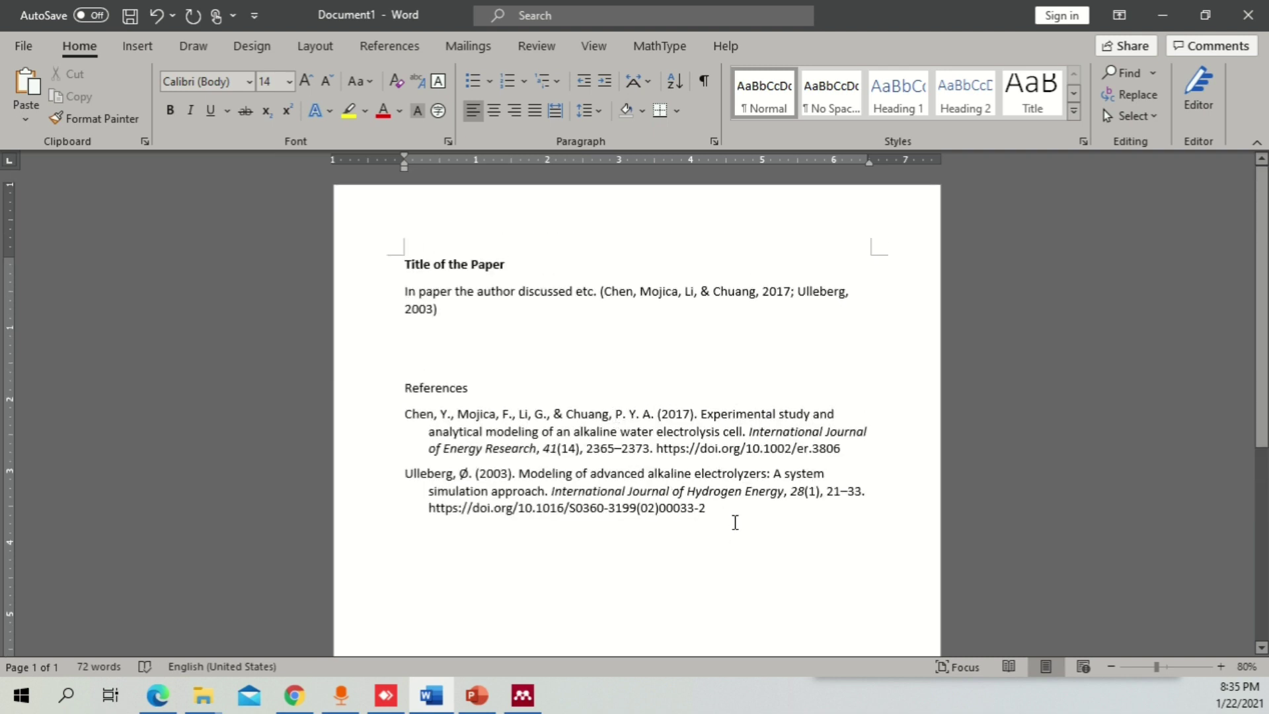
- Make the References heading bold
{"action": "left_click_drag", "start_coordinate": [731, 519], "coordinate": [428, 413]}
{"action": "left_click", "coordinate": [413, 389]}
{"action": "key", "text": "ctrl+b"}
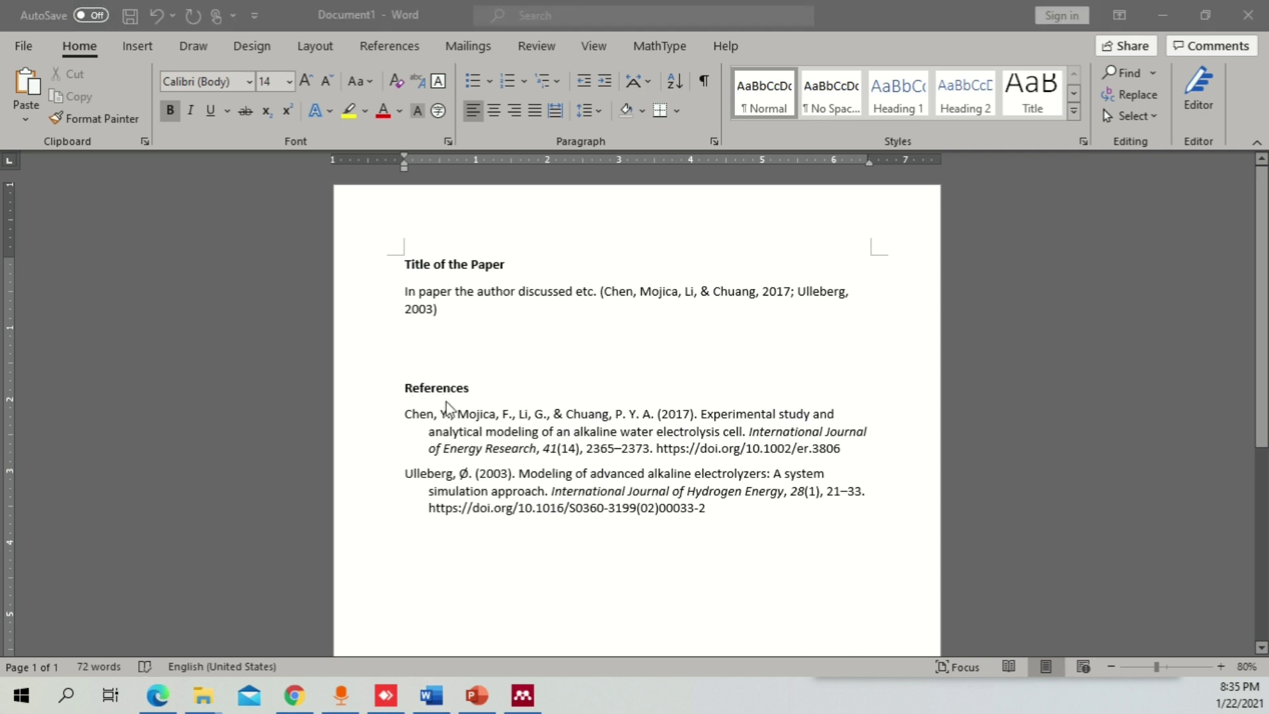
- Start the Mendeley PowerPoint presentation as a full-screen slideshow
{"action": "key", "text": "alt+Tab"}
{"action": "left_click", "coordinate": [79, 45]}
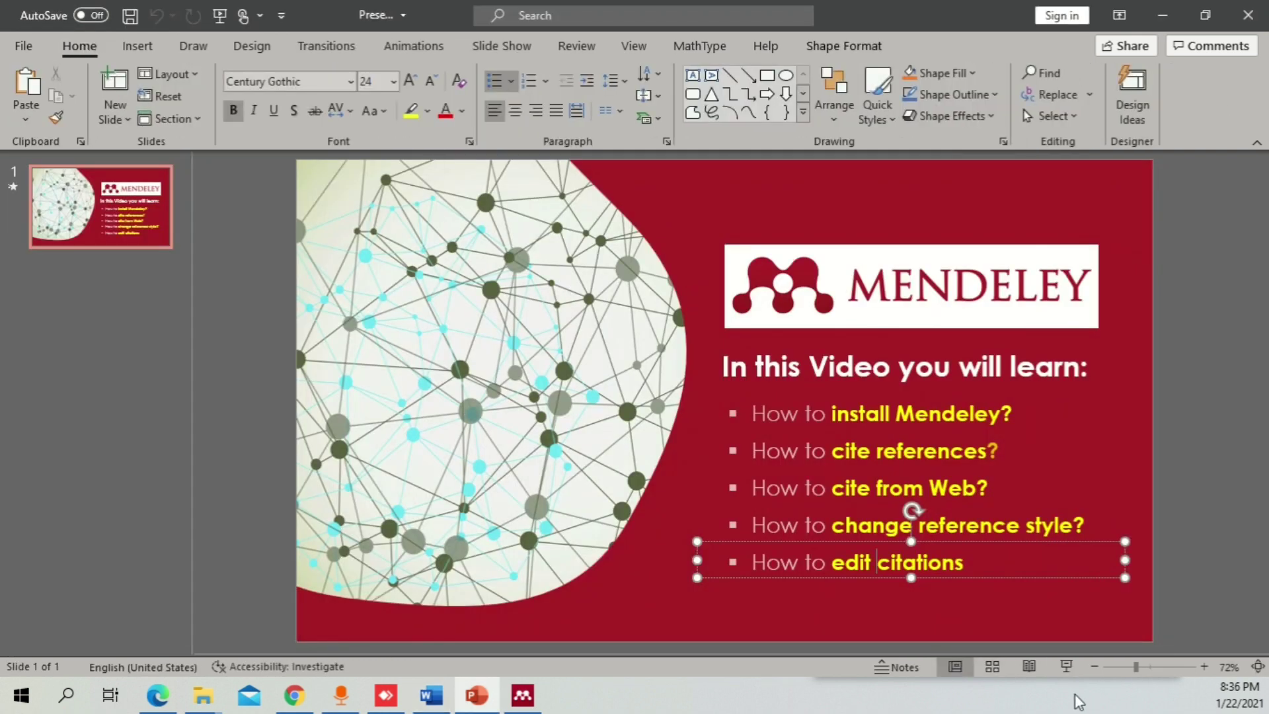
{"action": "left_click", "coordinate": [1066, 666]}
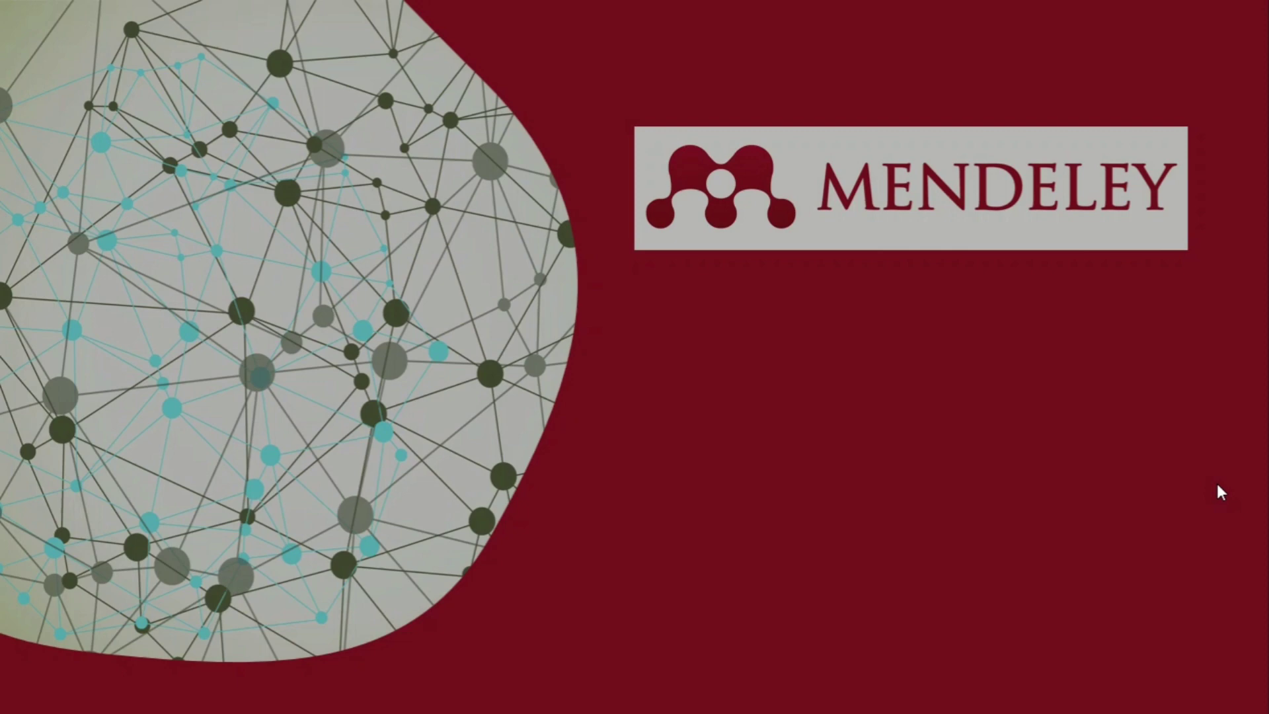